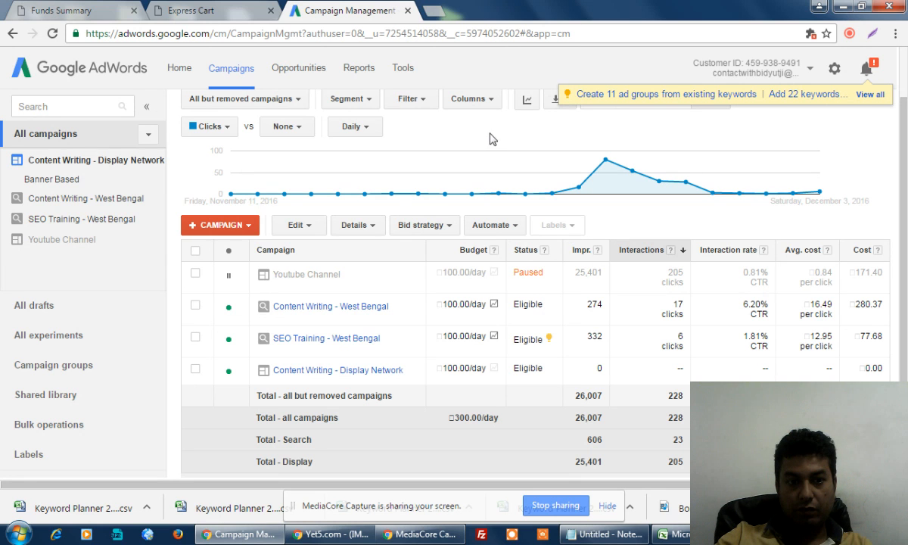
# Start a new Display Network only campaign and choose the marketing objective of getting customers to take an action on the website
pyautogui.click(231, 227)
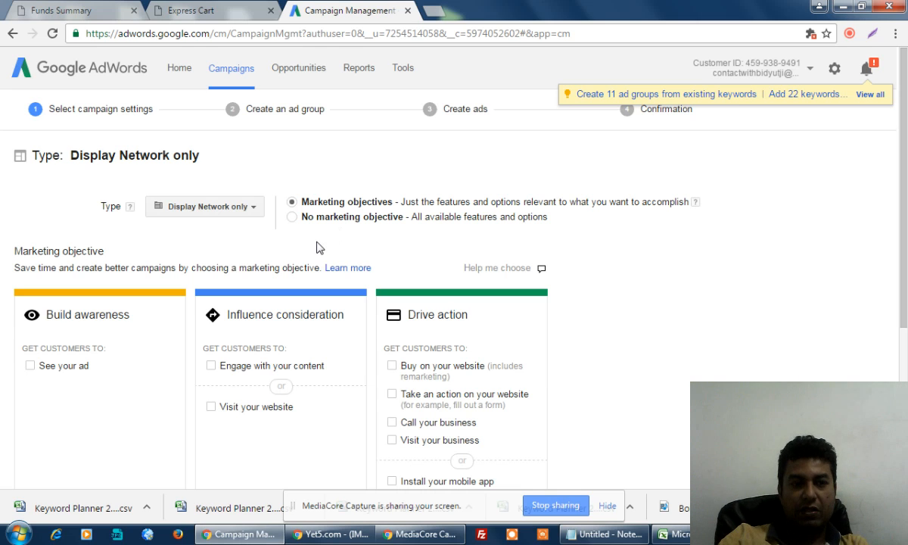
pyautogui.scroll(-1, 256, 303)
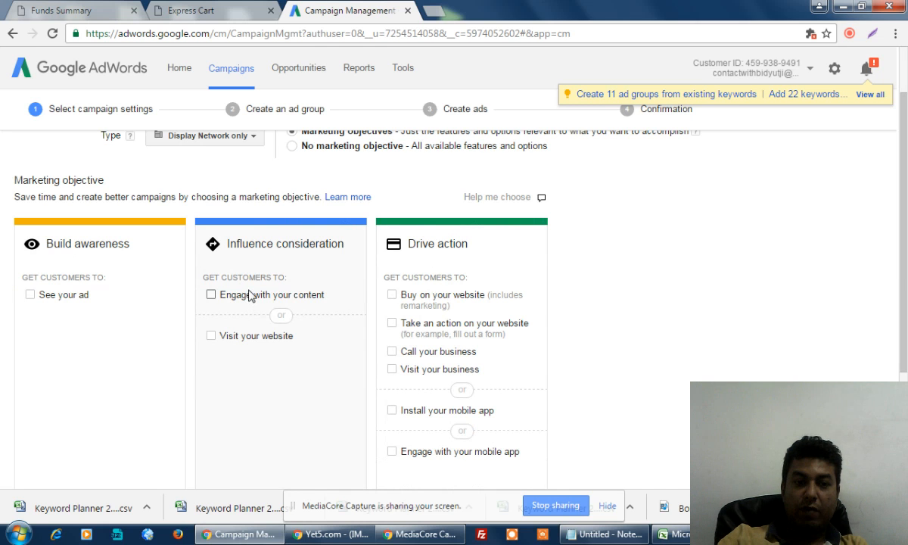
pyautogui.moveTo(246, 295); pyautogui.dragTo(323, 298)
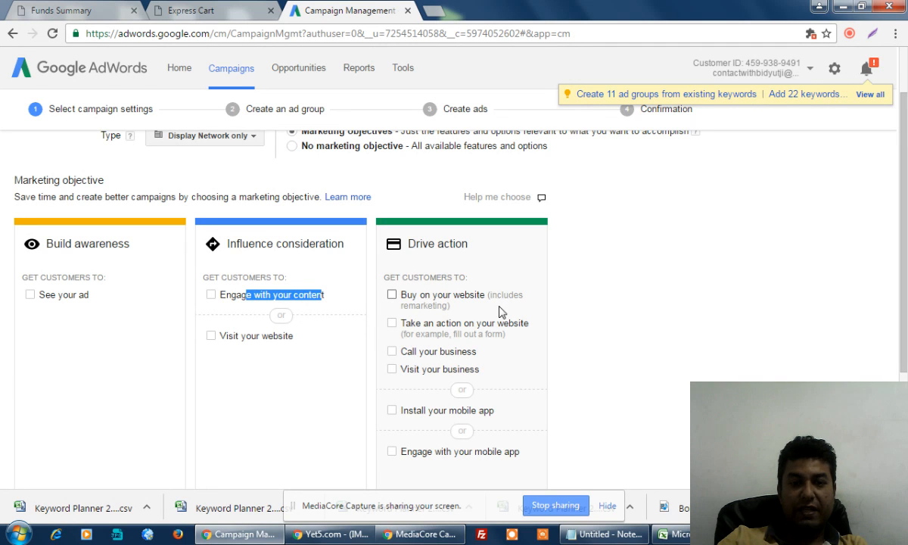
pyautogui.moveTo(491, 295); pyautogui.dragTo(499, 315)
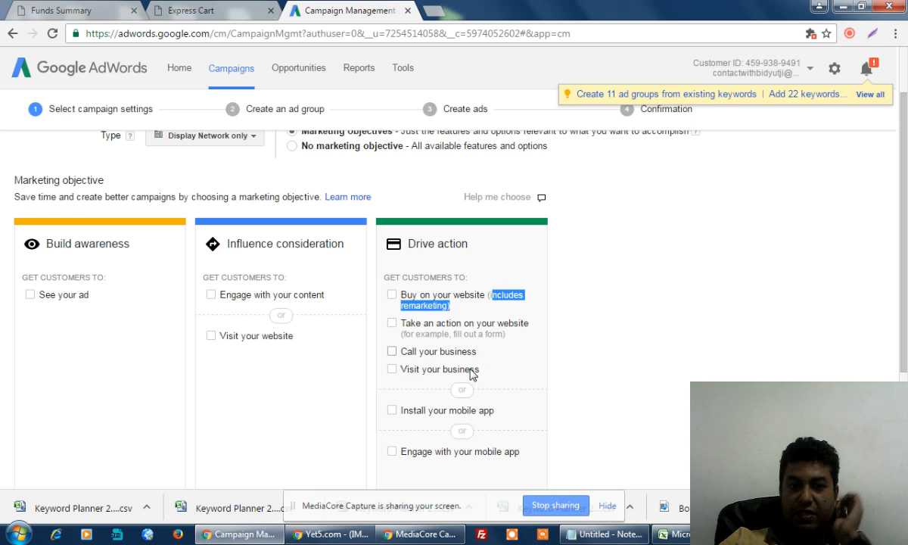
pyautogui.scroll(-1, 505, 367)
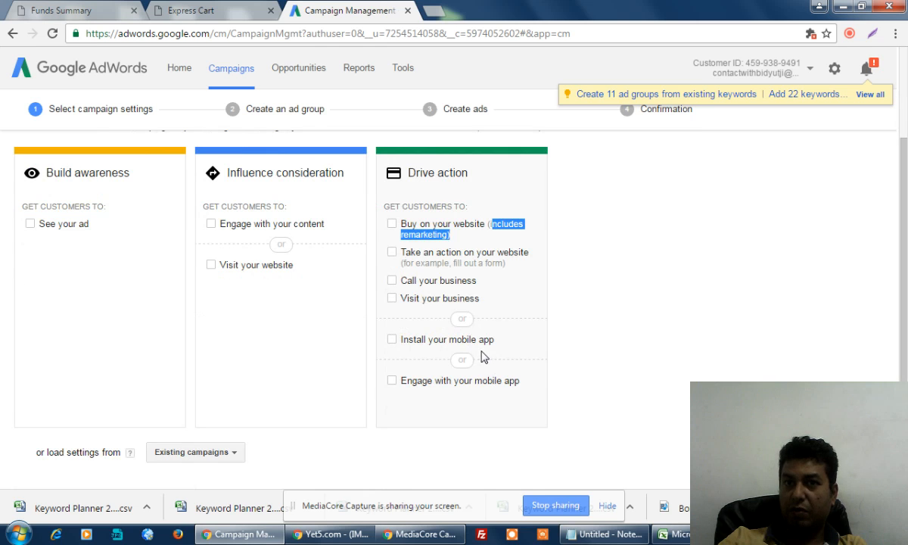
pyautogui.scroll(1, 645, 304)
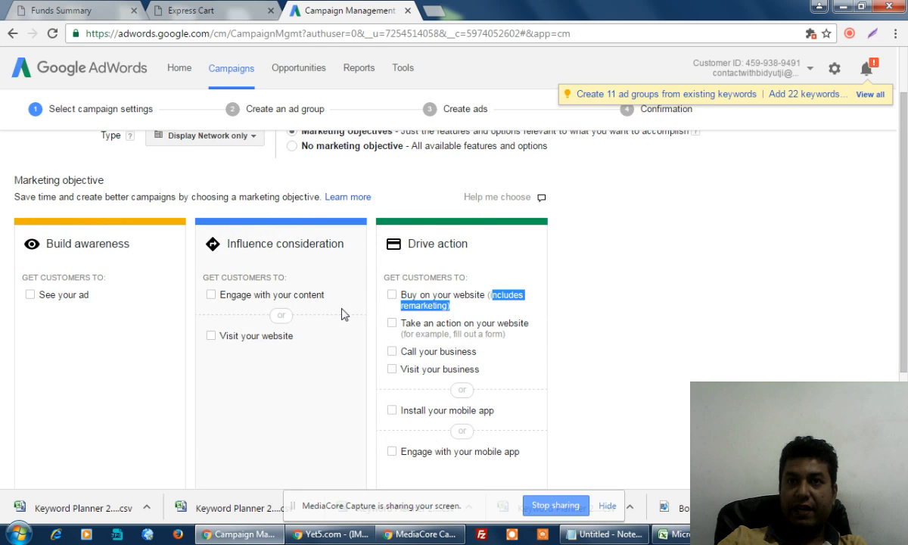
pyautogui.click(653, 306)
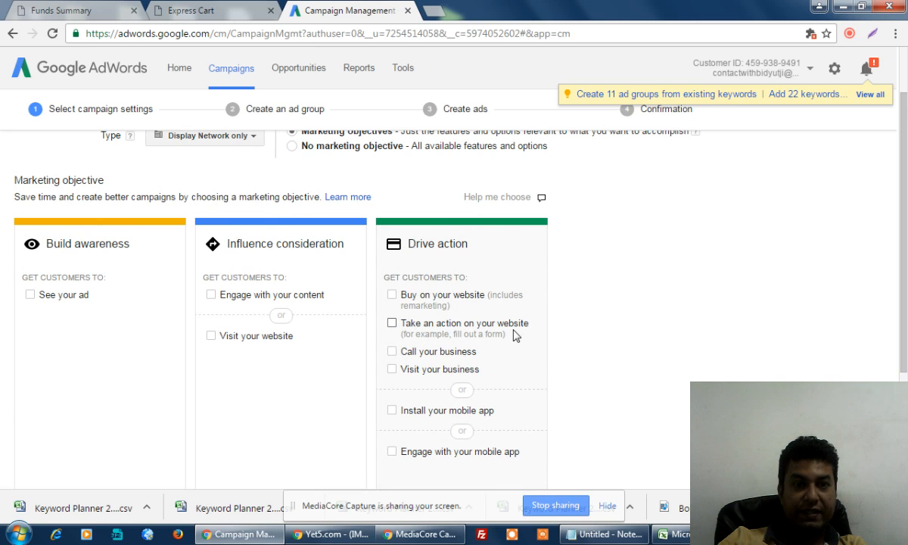
pyautogui.click(392, 323)
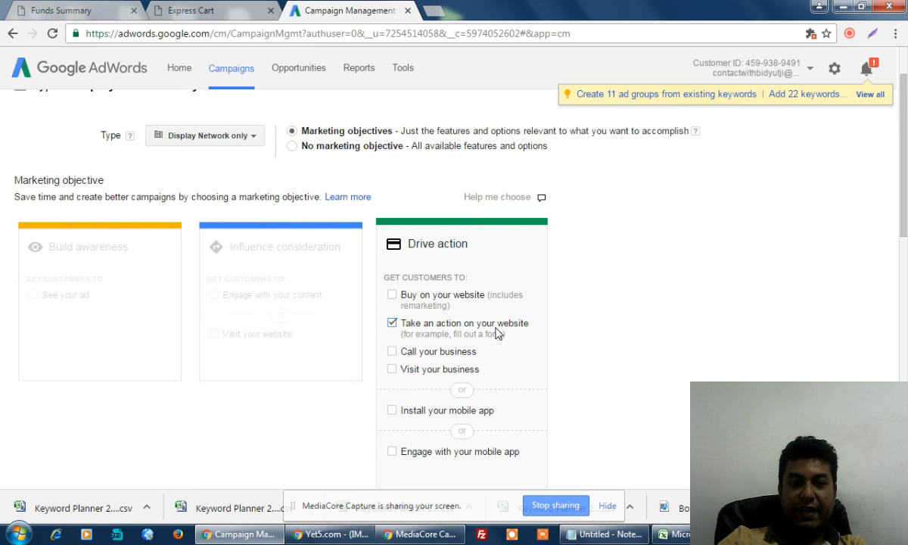
# Try the custom choice for the campaign's target location and return the targeting to India
pyautogui.scroll(-3, 512, 368)
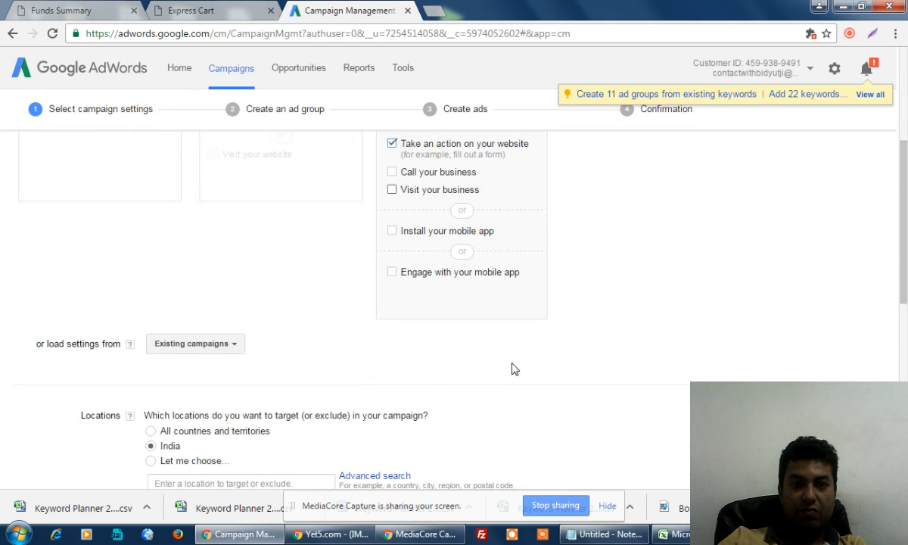
pyautogui.scroll(-2, 513, 369)
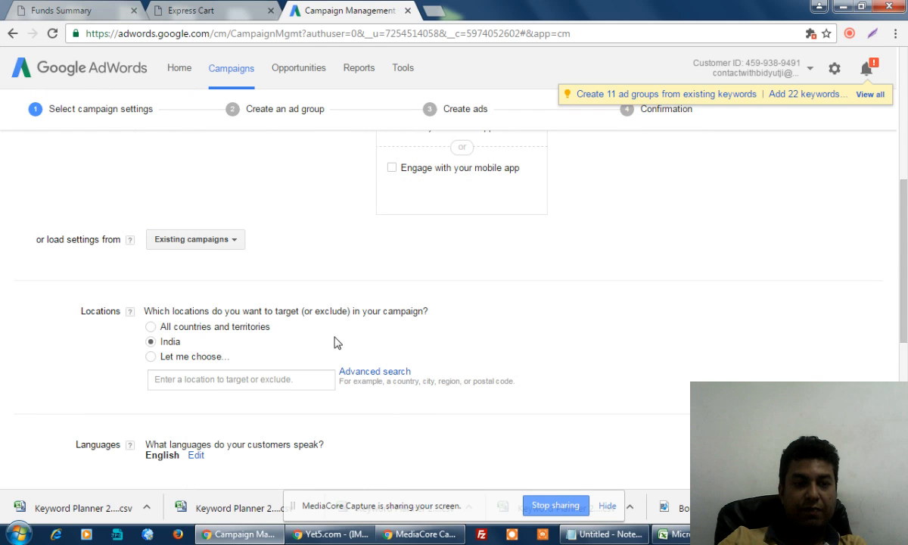
pyautogui.scroll(-2, 333, 341)
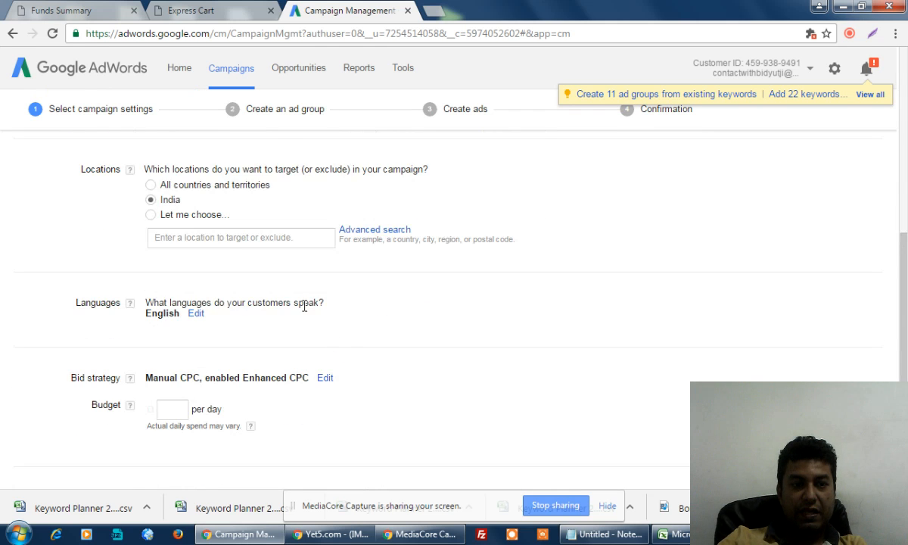
pyautogui.scroll(1, 179, 227)
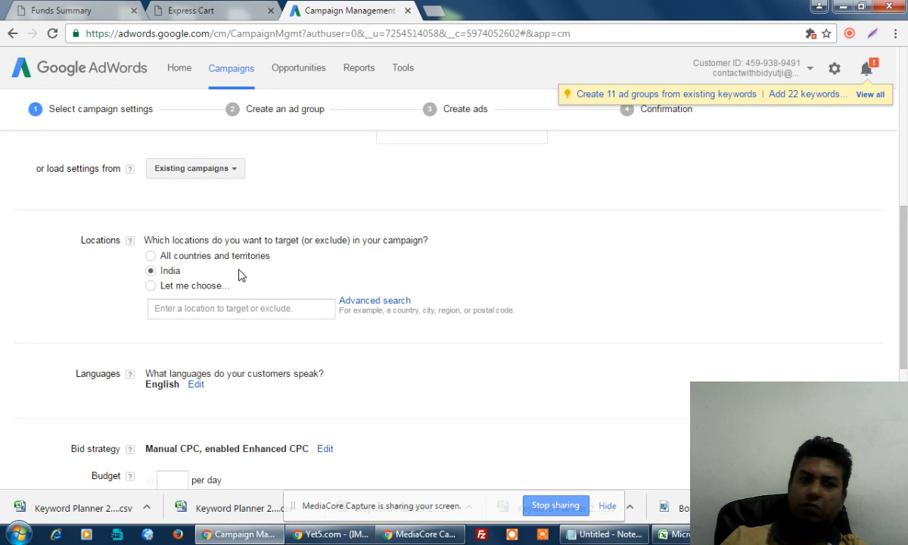
pyautogui.click(152, 286)
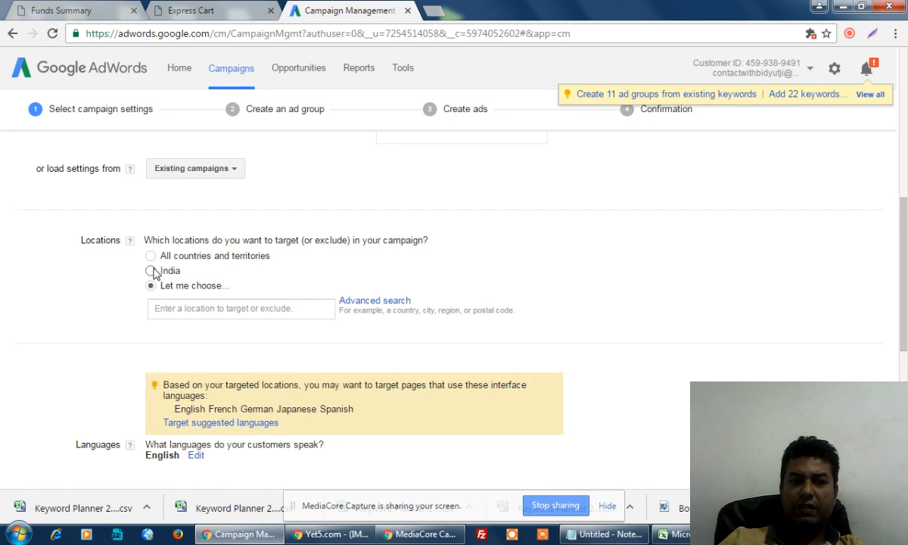
pyautogui.click(151, 270)
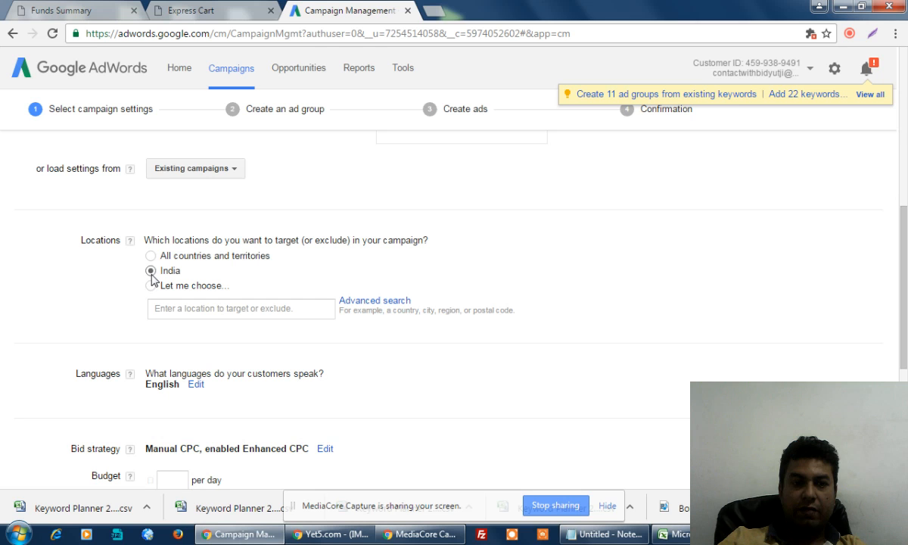
pyautogui.click(152, 285)
pyautogui.click(216, 310)
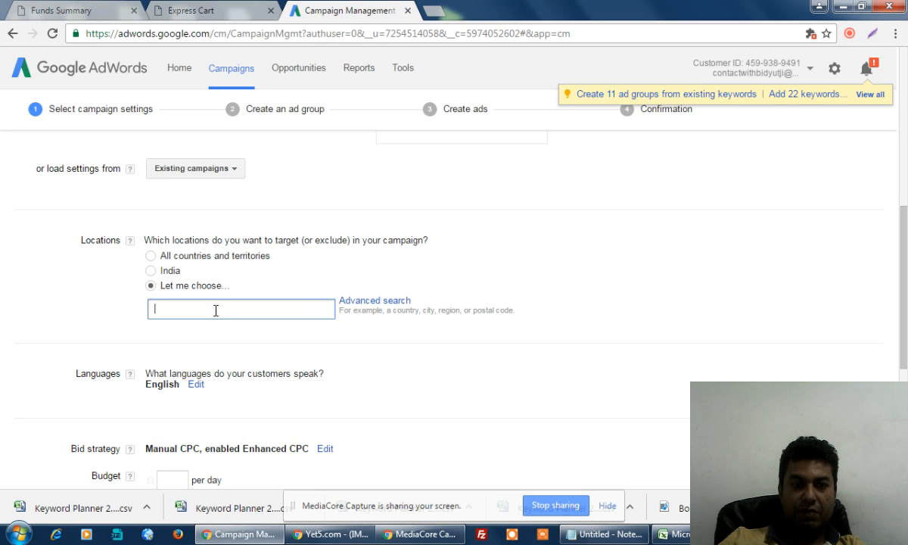
pyautogui.click(150, 270)
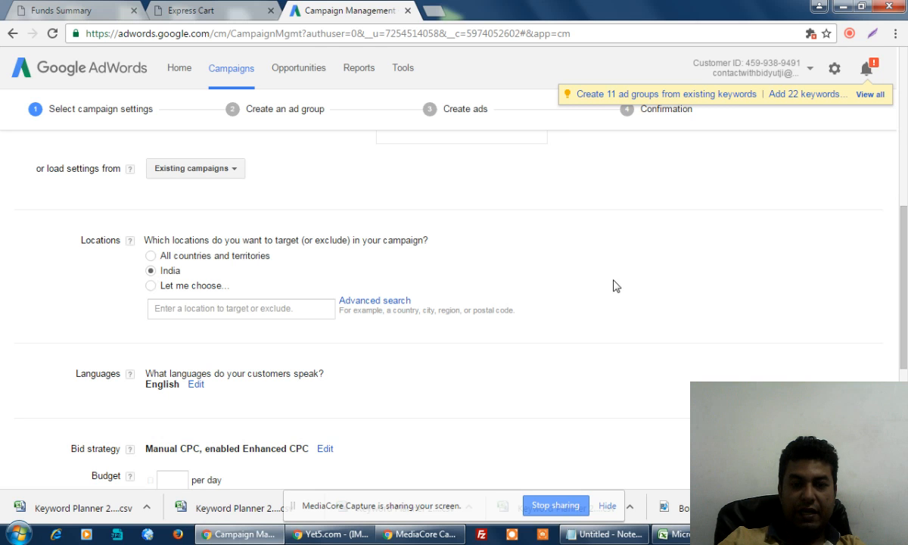
# Set the campaign's customer languages to All languages
pyautogui.scroll(-1, 614, 286)
pyautogui.scroll(-1, 614, 286)
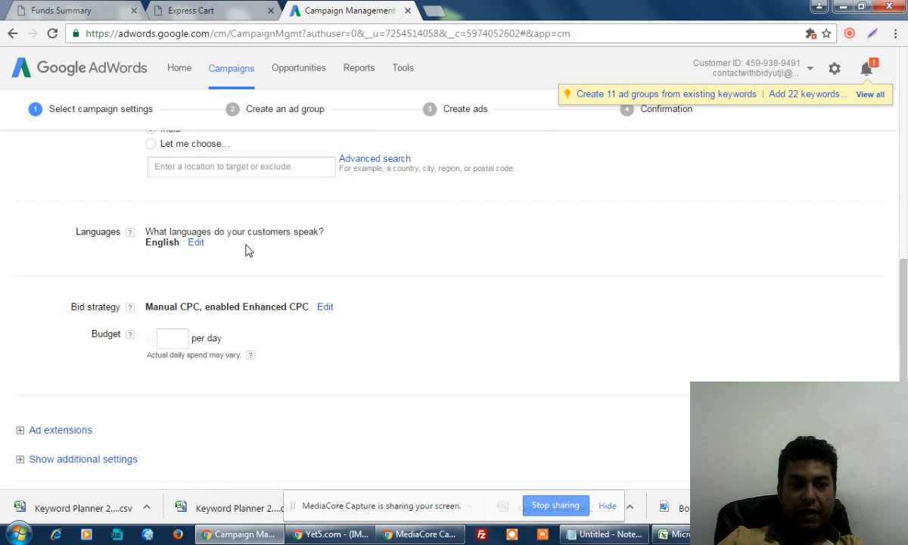
pyautogui.click(196, 242)
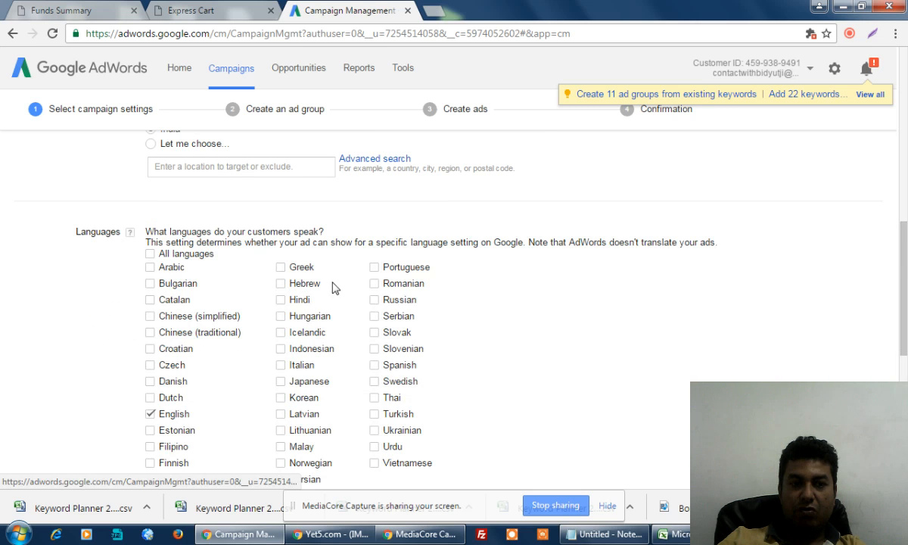
pyautogui.click(151, 254)
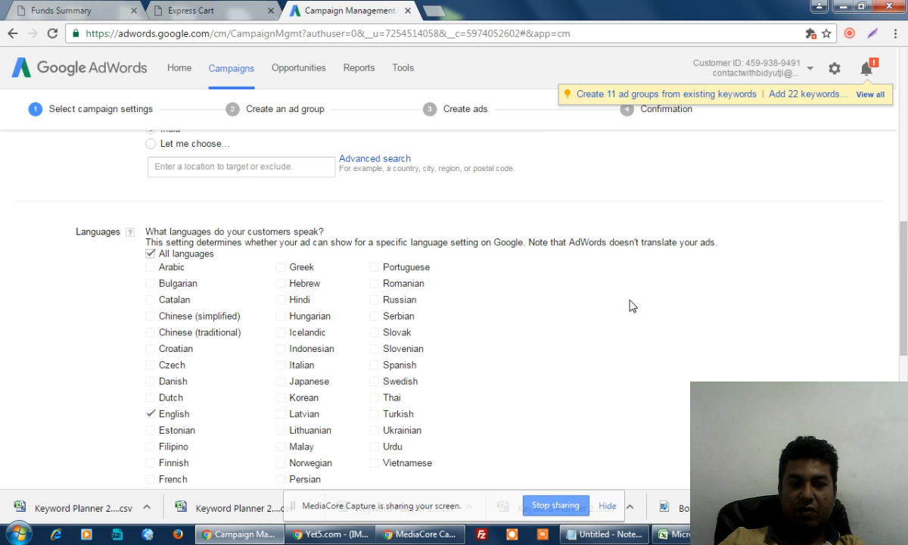
# Review the bid strategy options while keeping Manual CPC with Enhanced CPC, and set the budget to 100 per day
pyautogui.scroll(-4, 633, 306)
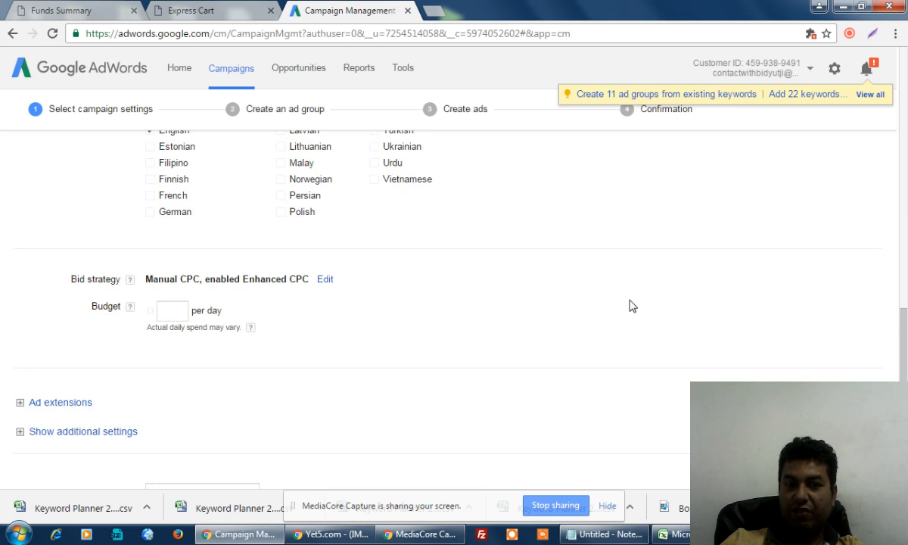
pyautogui.scroll(-1, 632, 306)
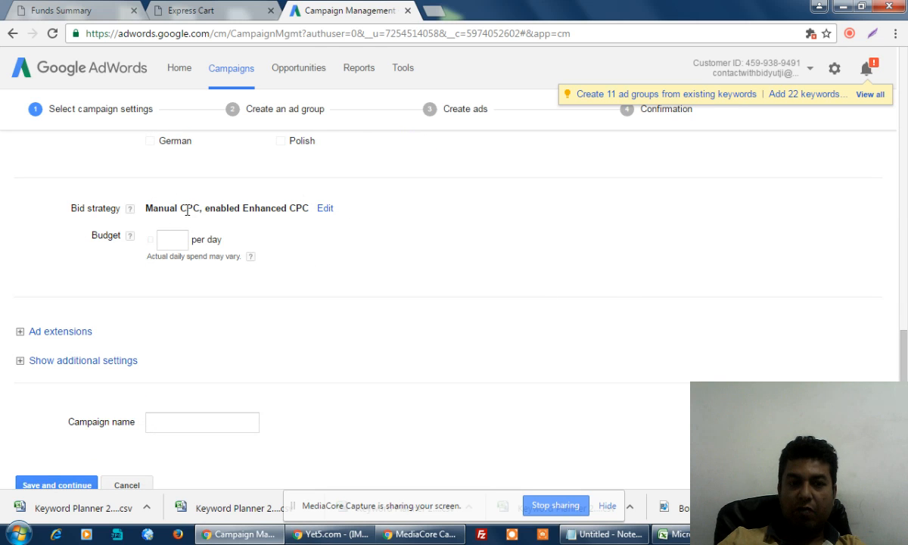
pyautogui.moveTo(152, 206); pyautogui.dragTo(270, 205)
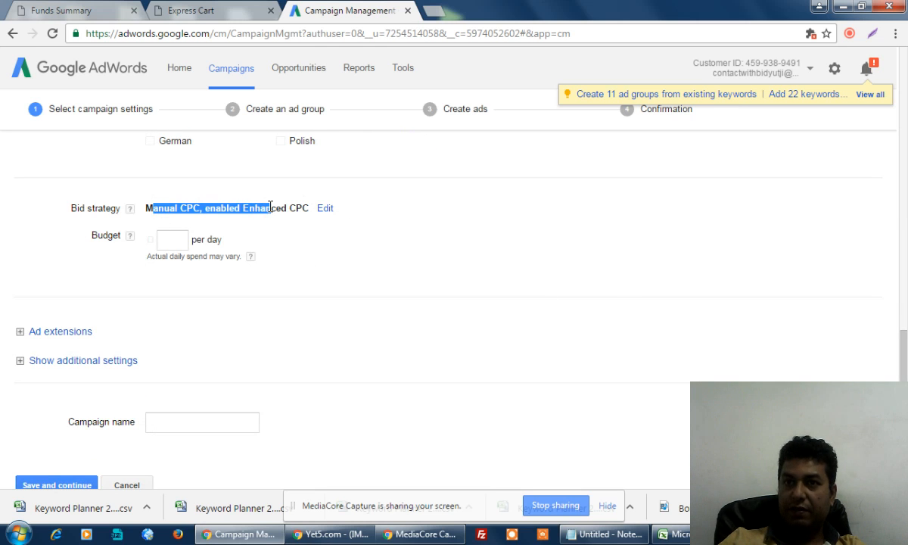
pyautogui.click(325, 208)
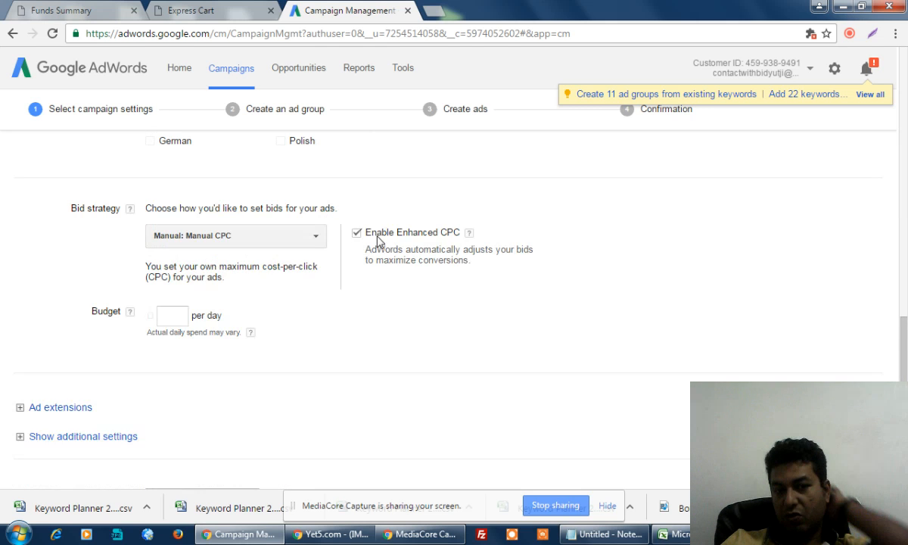
pyautogui.click(261, 234)
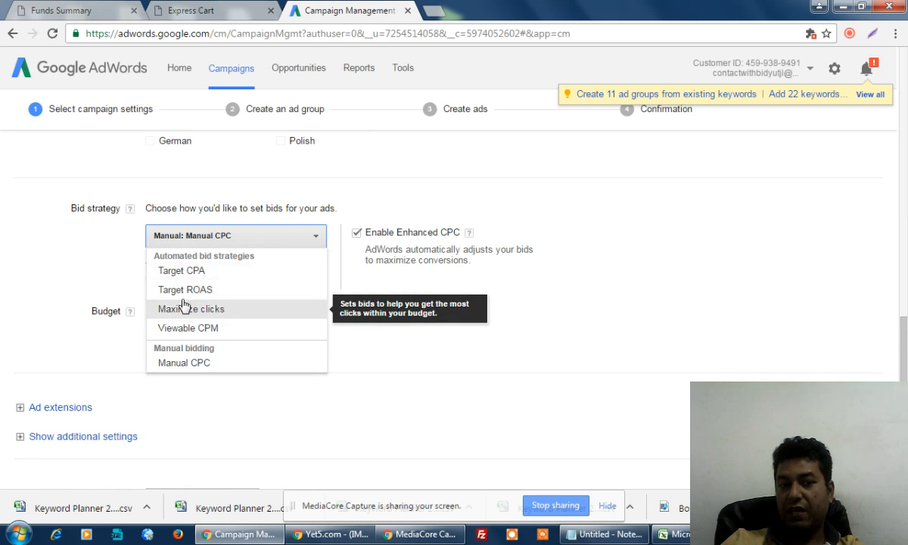
pyautogui.click(613, 304)
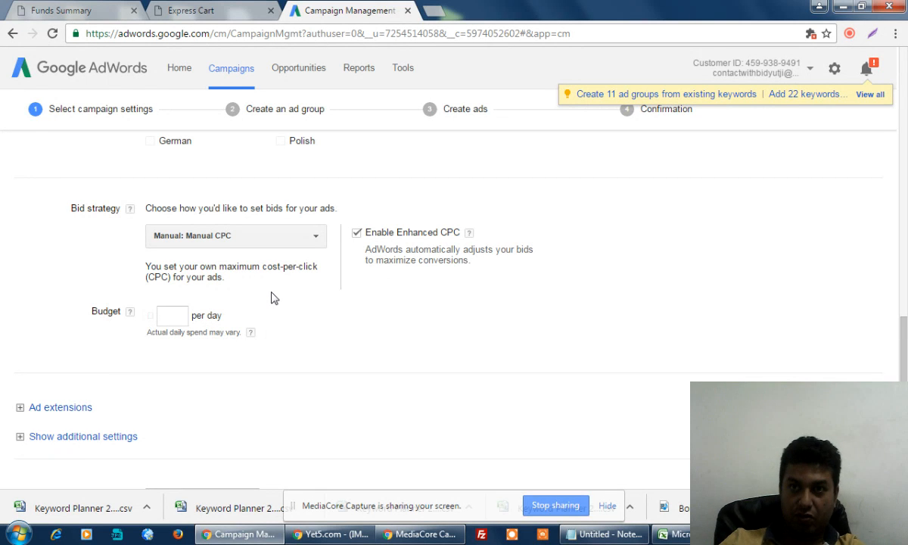
pyautogui.click(168, 315)
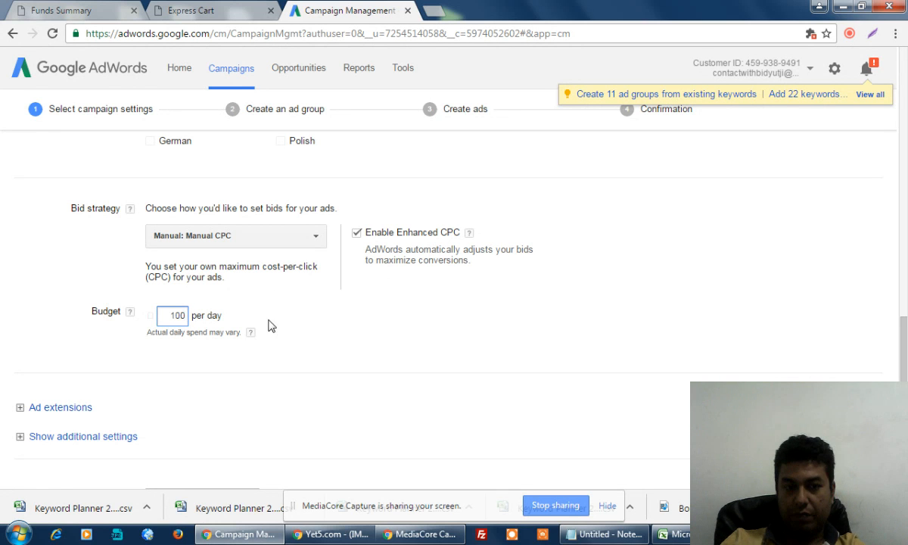
# Enable the call ad extension that extends the ads with a phone number
pyautogui.scroll(-2, 337, 296)
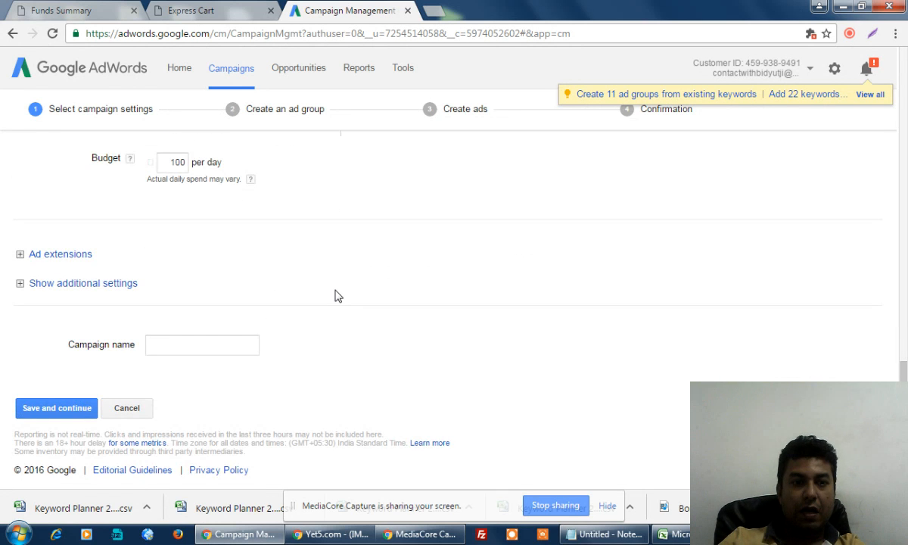
pyautogui.click(65, 254)
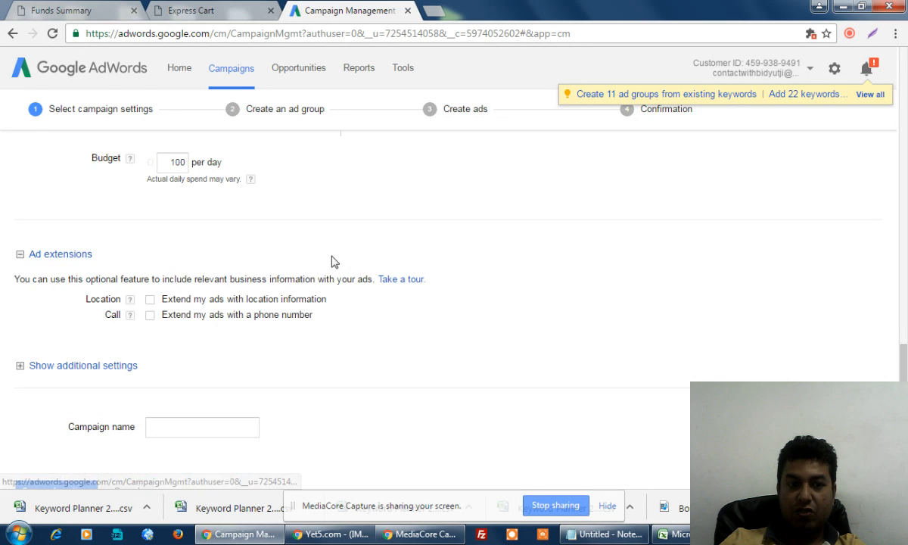
pyautogui.click(150, 314)
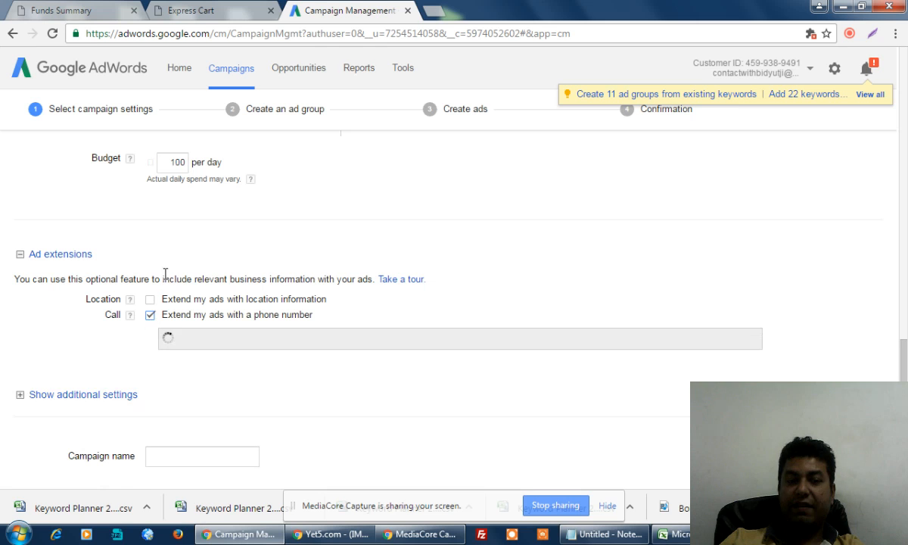
# Search Google for "seo training" in a new browser tab
pyautogui.click(432, 10)
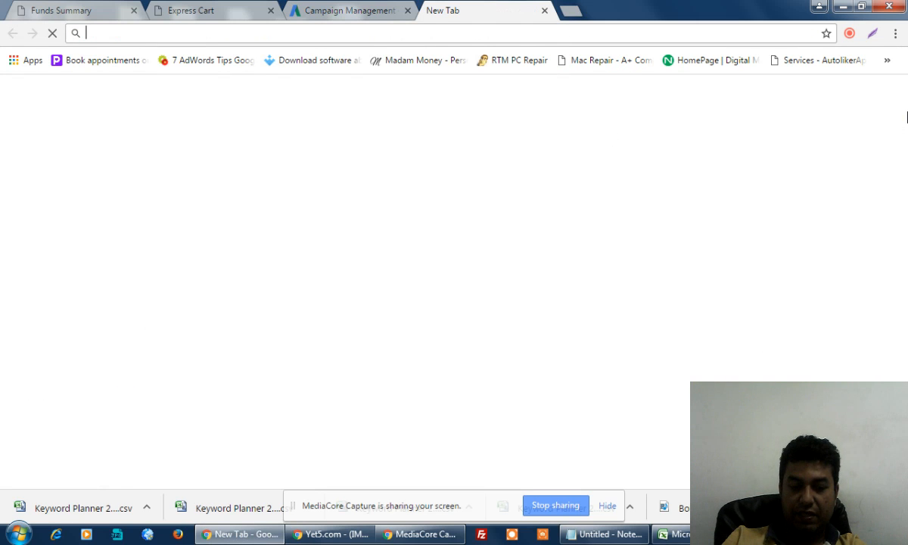
pyautogui.write('seo tra')
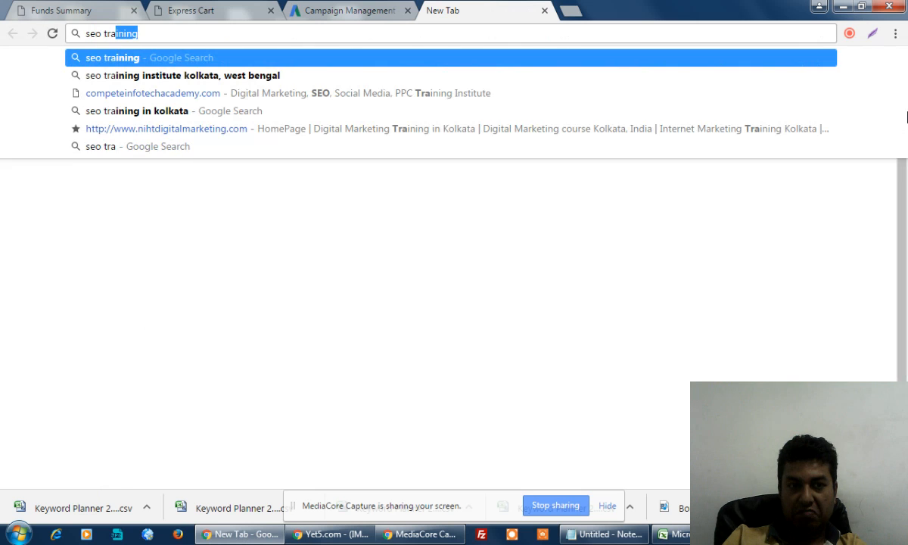
pyautogui.press('Return')
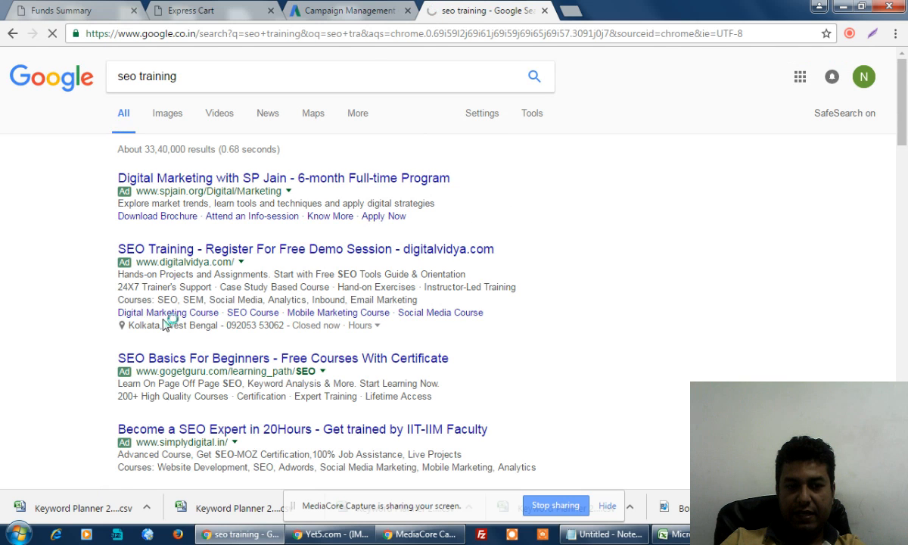
# Examine the search ads and local listings for sitelinks, location and phone number details
pyautogui.moveTo(132, 324); pyautogui.dragTo(98, 315)
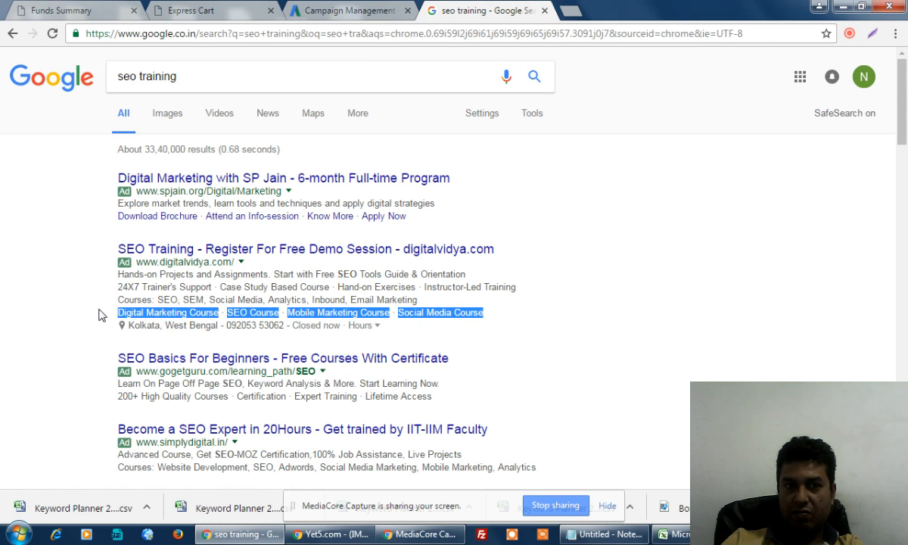
pyautogui.scroll(-6, 317, 304)
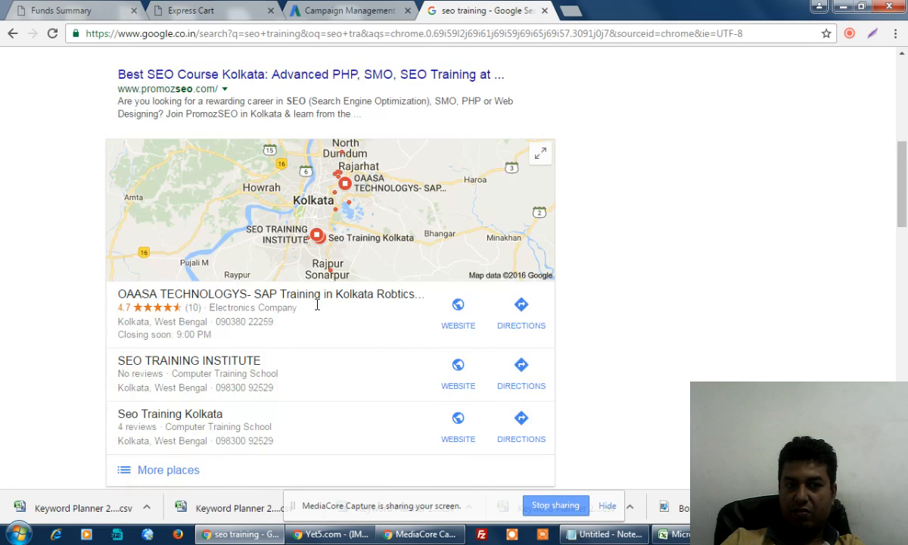
pyautogui.scroll(-15, 317, 304)
pyautogui.scroll(14, 314, 311)
pyautogui.scroll(5, 314, 310)
pyautogui.scroll(-6, 314, 311)
pyautogui.scroll(3, 314, 308)
pyautogui.scroll(-8, 313, 304)
pyautogui.scroll(5, 314, 309)
pyautogui.scroll(-6, 314, 308)
pyautogui.scroll(6, 314, 309)
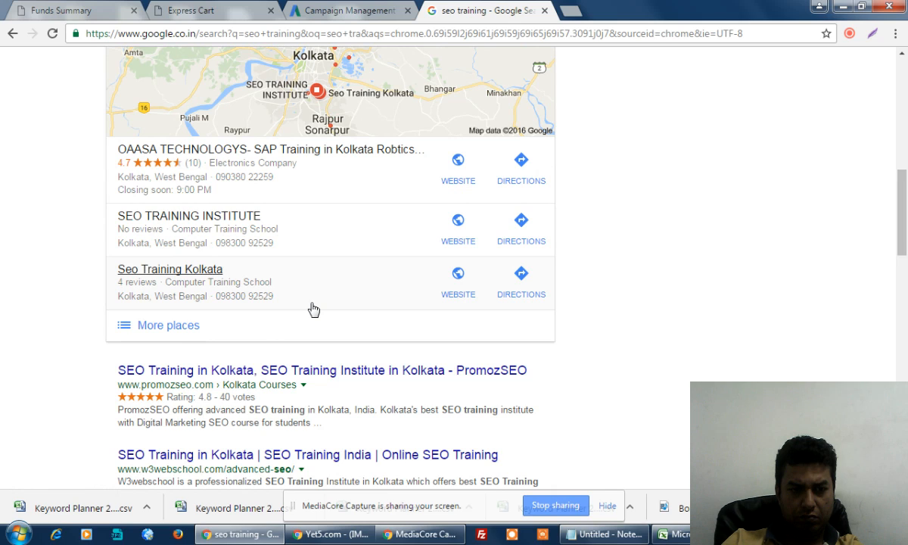
# Examine the rest of the "seo training" results page for ads with contact details and the related searches
pyautogui.scroll(-15, 313, 308)
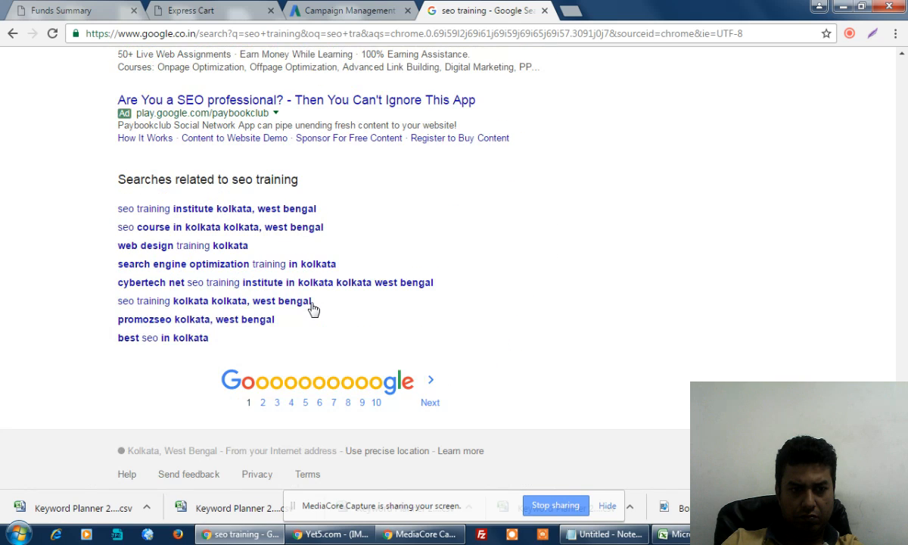
pyautogui.scroll(8, 303, 270)
pyautogui.scroll(8, 303, 269)
pyautogui.scroll(-4, 303, 269)
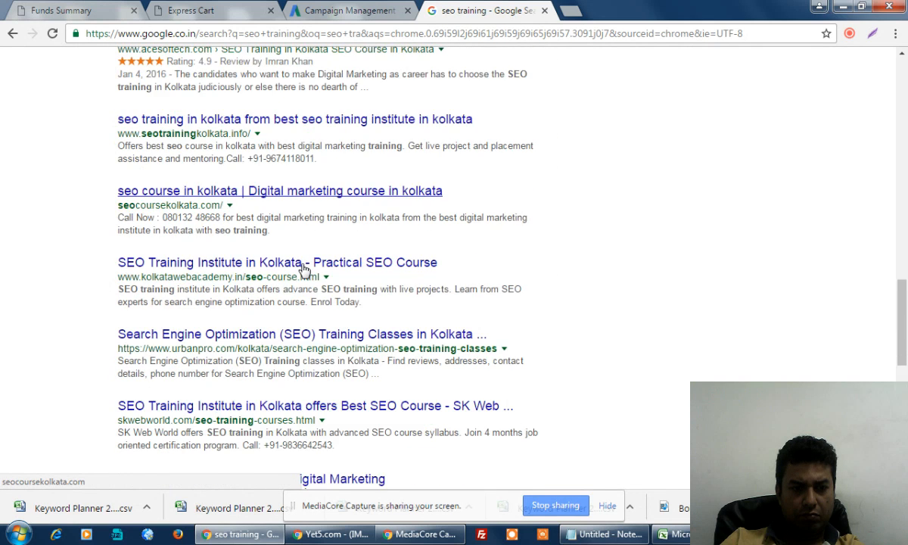
pyautogui.scroll(-5, 303, 268)
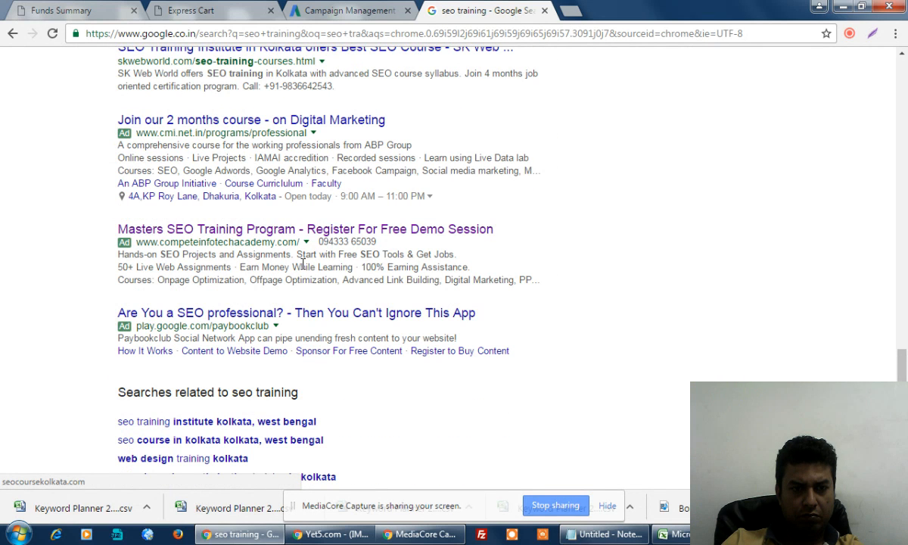
pyautogui.scroll(-3, 303, 265)
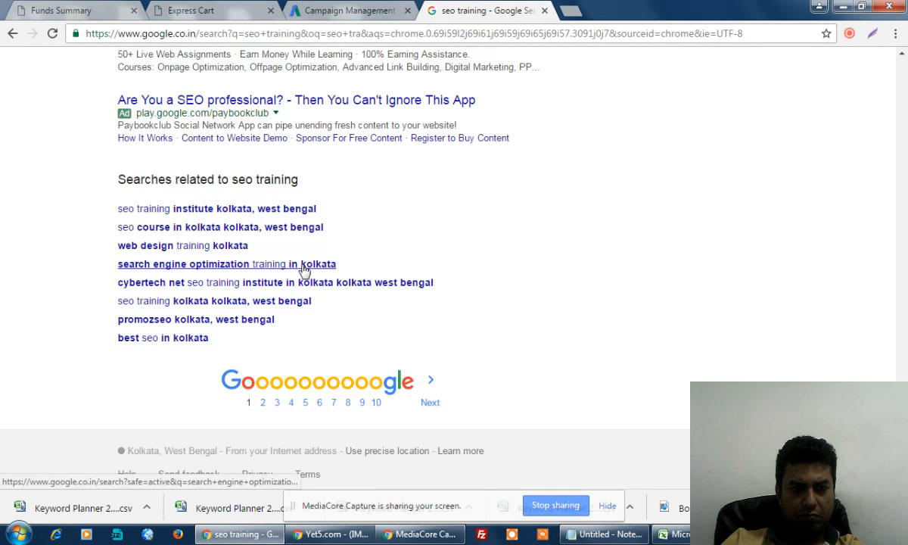
pyautogui.scroll(10, 302, 265)
# Return to the AdWords campaign settings and add all four listed phone numbers to the call extension
pyautogui.click(376, 11)
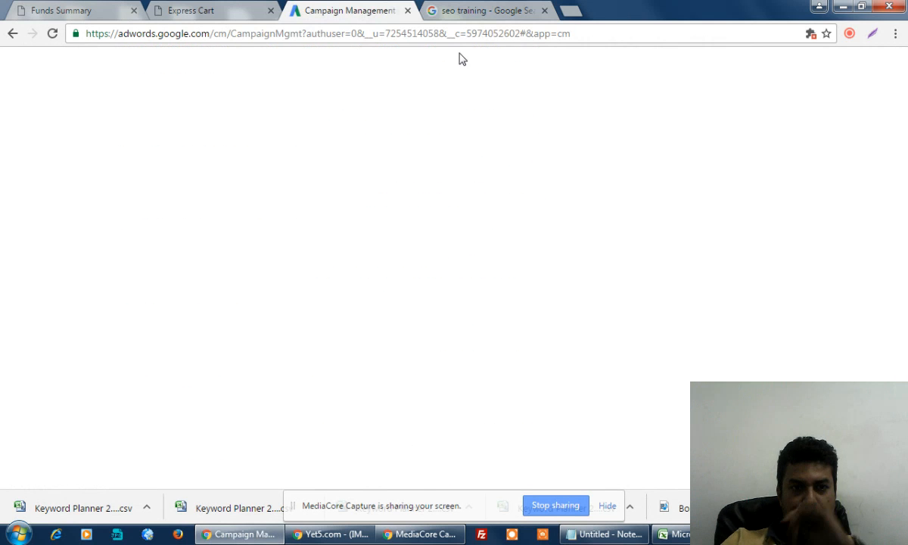
pyautogui.scroll(-1, 591, 286)
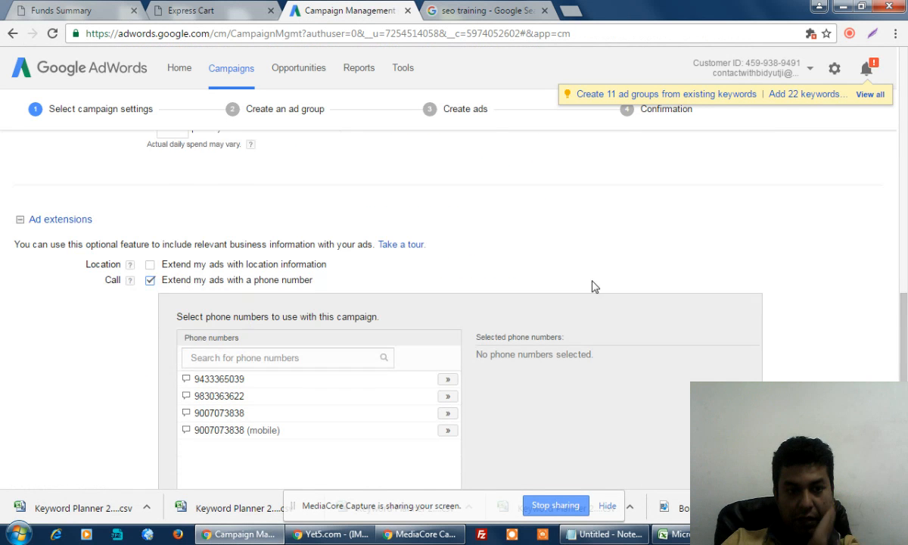
pyautogui.click(450, 345)
pyautogui.click(450, 362)
pyautogui.click(452, 376)
pyautogui.click(447, 394)
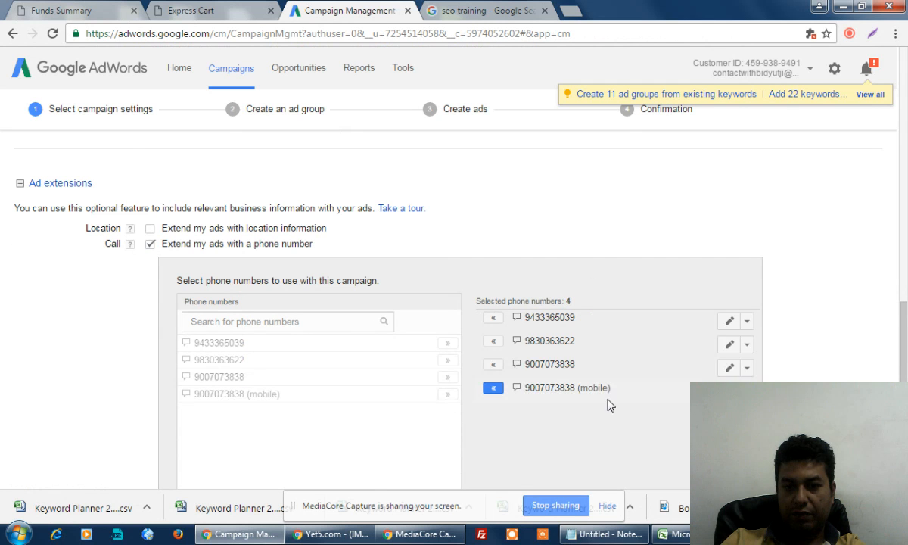
# Name the campaign "Digital Marketing - Display" and save the campaign settings to continue to ad group creation
pyautogui.scroll(-2, 608, 404)
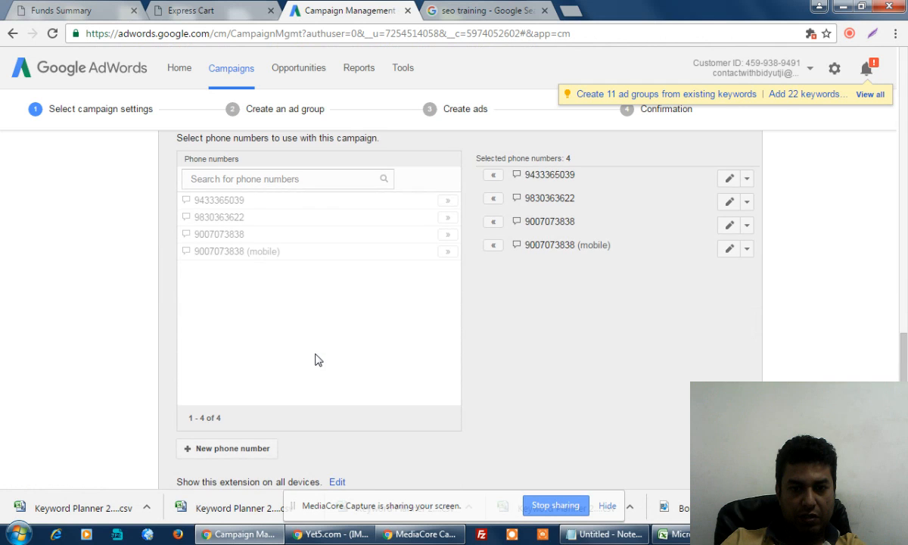
pyautogui.scroll(-3, 317, 360)
pyautogui.scroll(-1, 306, 371)
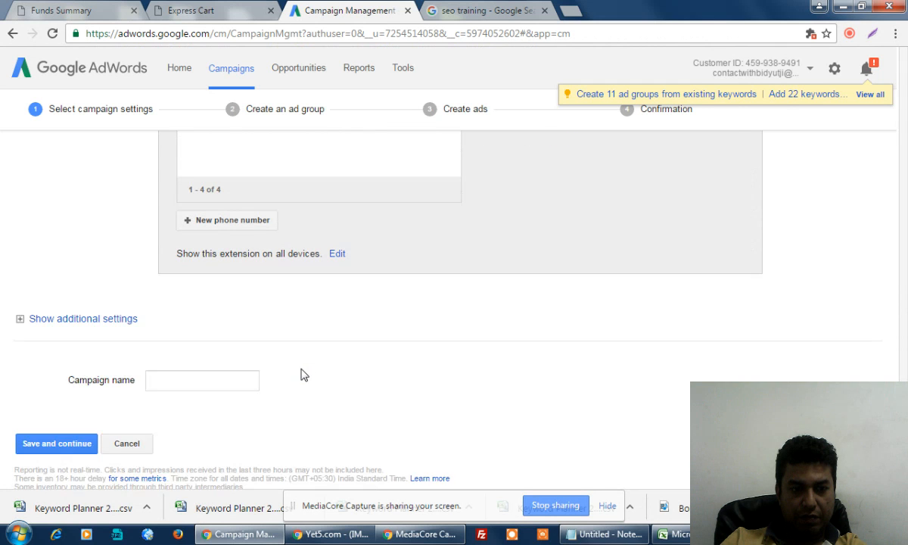
pyautogui.click(197, 347)
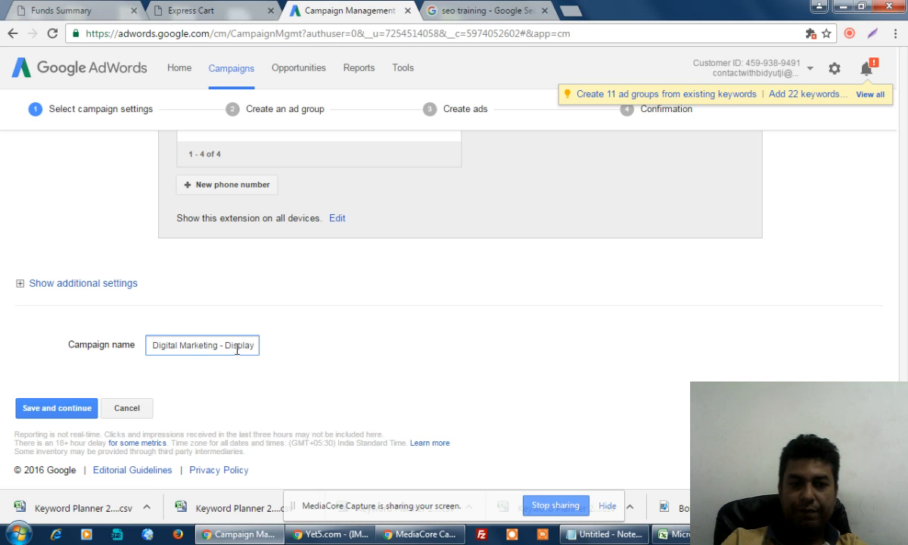
pyautogui.click(57, 408)
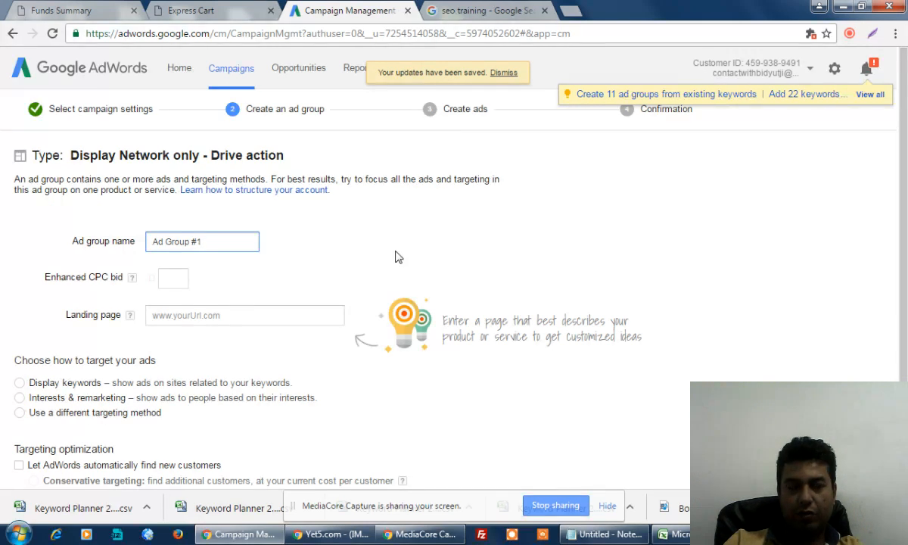
# Name the ad group "Banner ads" and set its Enhanced CPC bid to 2
pyautogui.moveTo(220, 242); pyautogui.dragTo(133, 245)
pyautogui.write('Banner ads')
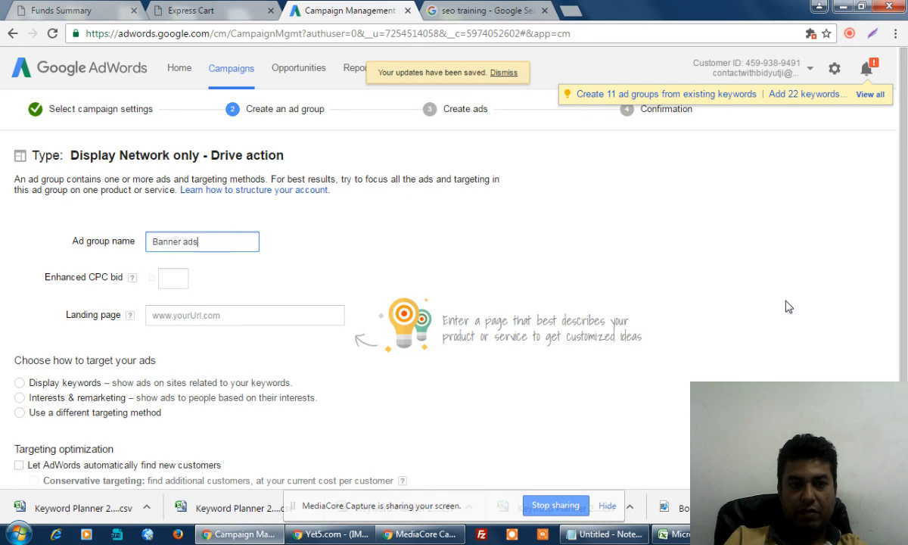
pyautogui.click(180, 278)
pyautogui.write('2')
pyautogui.click(363, 280)
pyautogui.scroll(-2, 371, 295)
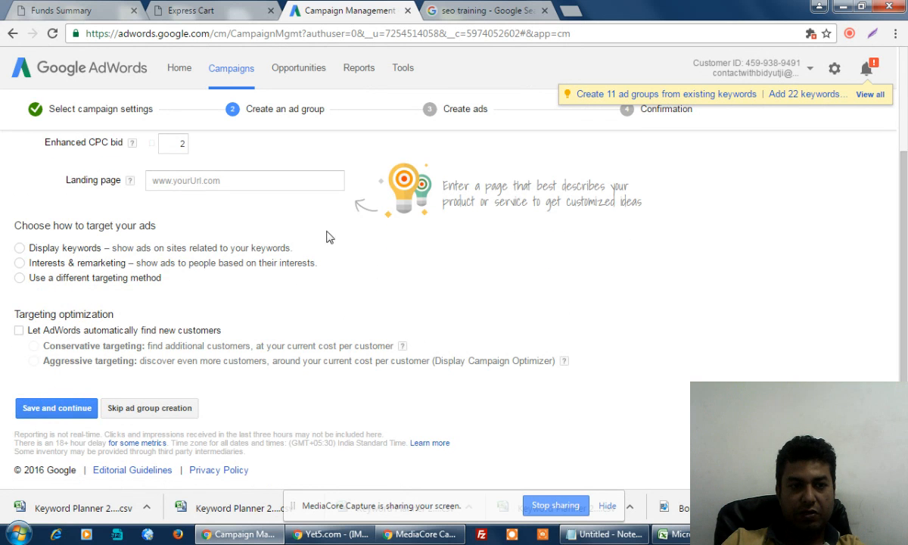
pyautogui.scroll(1, 299, 227)
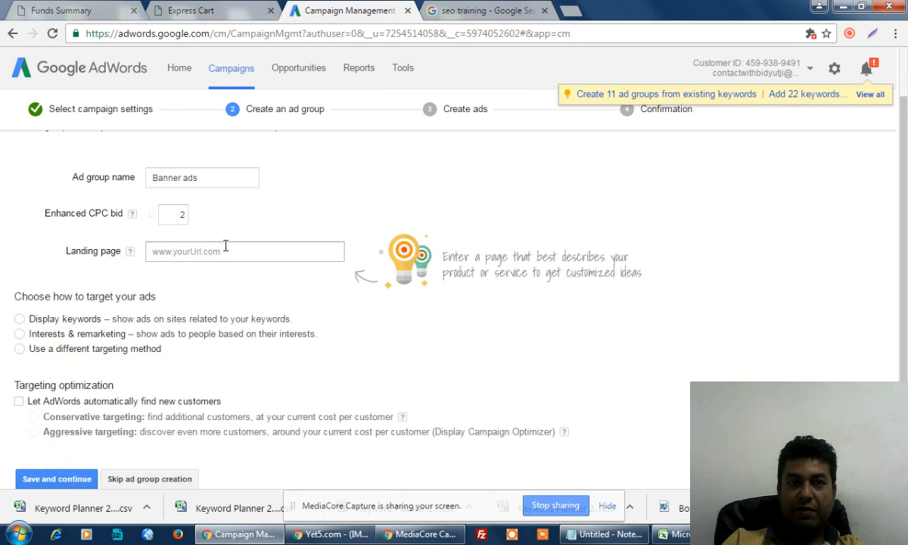
pyautogui.click(569, 12)
pyautogui.write('compete')
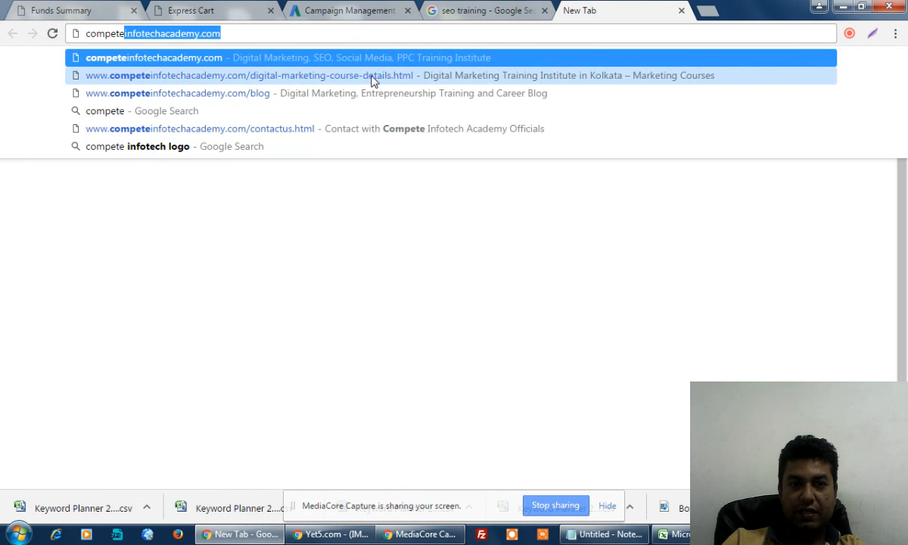
pyautogui.click(371, 76)
pyautogui.click(369, 34)
pyautogui.hotkey('ctrl', 'c')
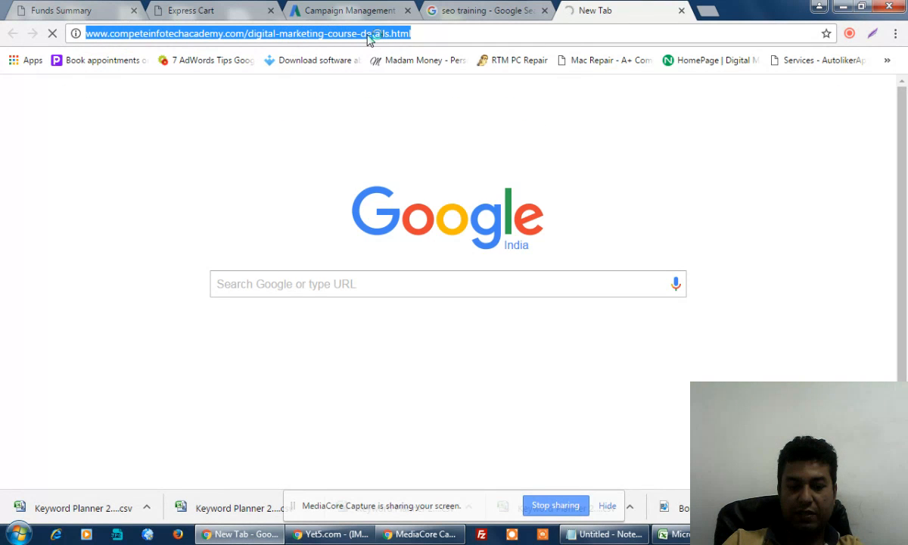
pyautogui.click(327, 10)
pyautogui.click(218, 251)
pyautogui.hotkey('ctrl', 'v')
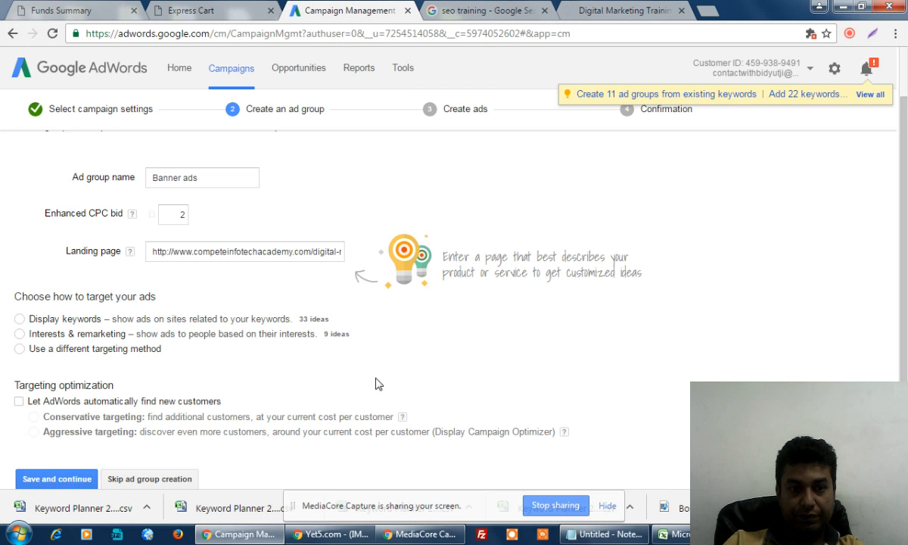
# Target the ads by display keywords and add internet marketing training course, make money online marketing and social media marketing online course
pyautogui.scroll(-2, 379, 383)
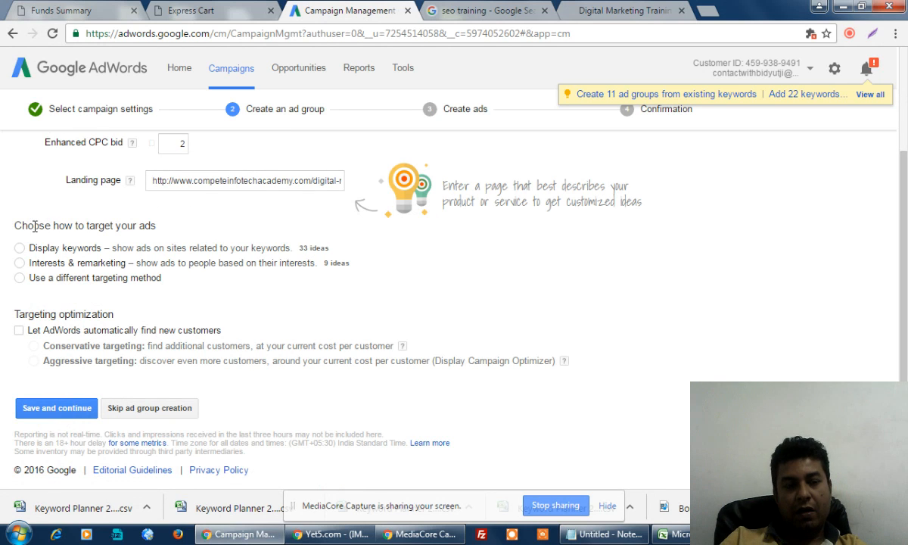
pyautogui.moveTo(34, 226); pyautogui.dragTo(158, 225)
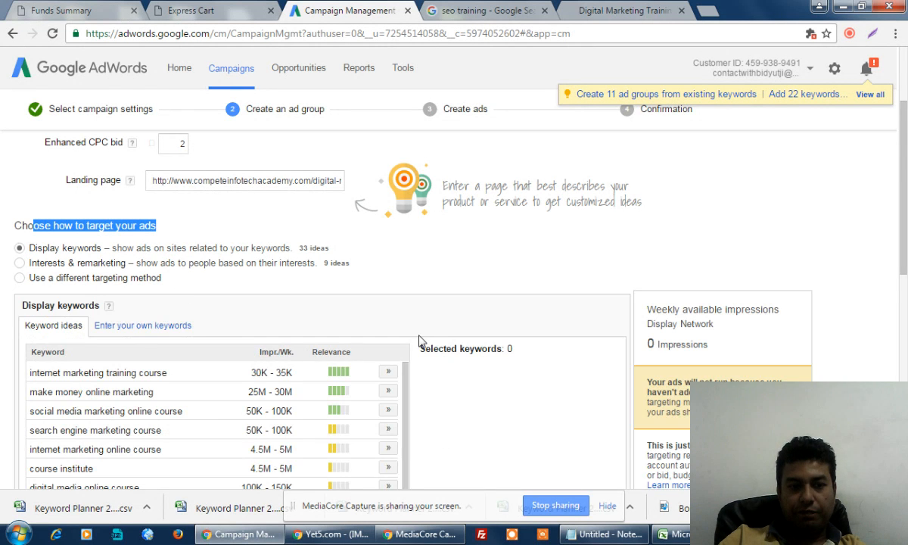
pyautogui.scroll(-2, 421, 328)
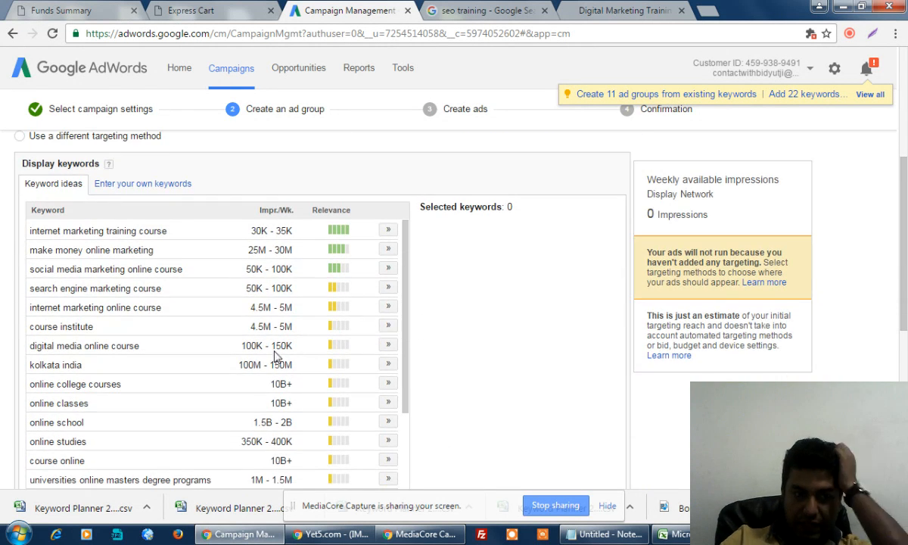
pyautogui.click(387, 230)
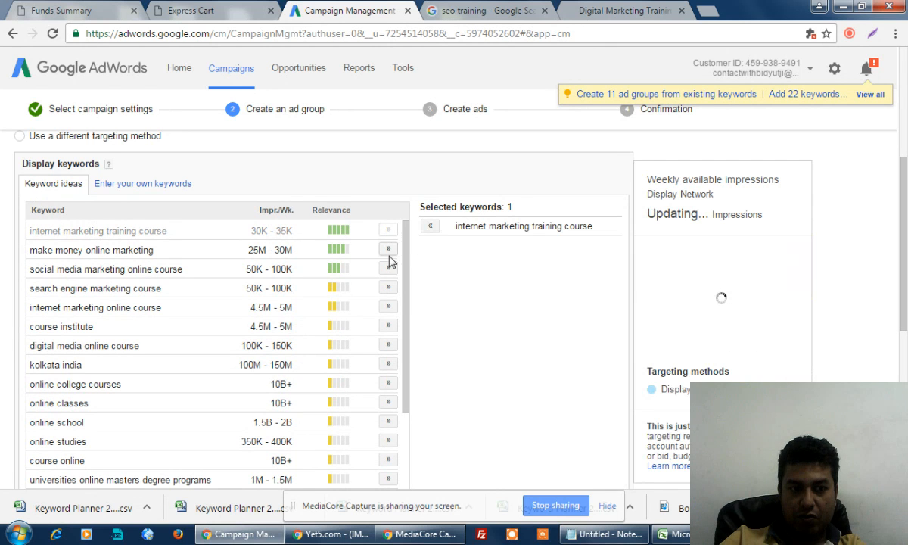
pyautogui.click(387, 251)
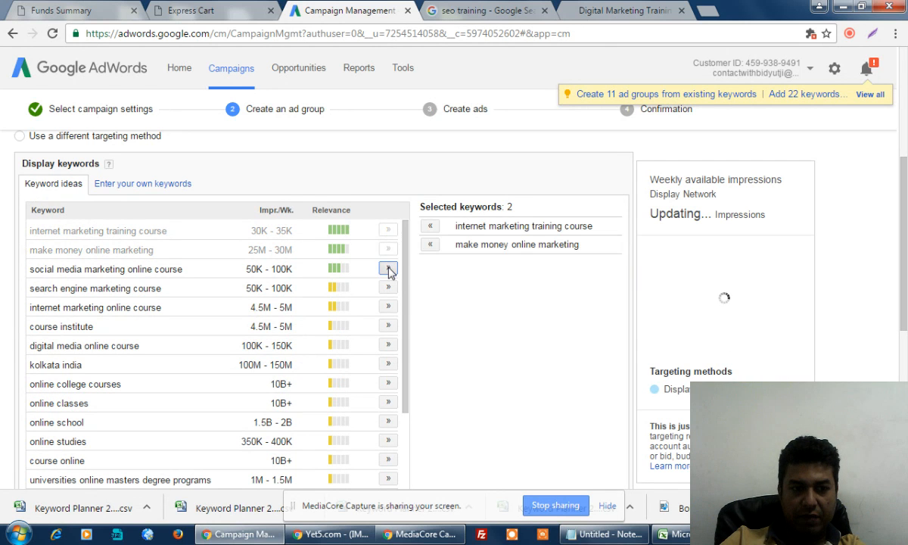
pyautogui.click(387, 267)
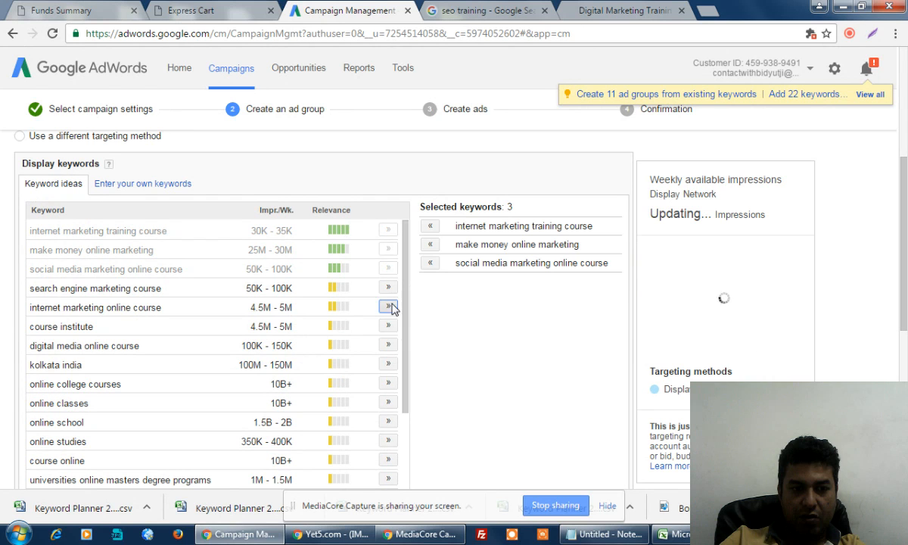
# Add internet marketing online course, course institute, digital media online course, e learning online training and course for students to the selected keywords
pyautogui.click(387, 306)
pyautogui.click(388, 326)
pyautogui.click(388, 345)
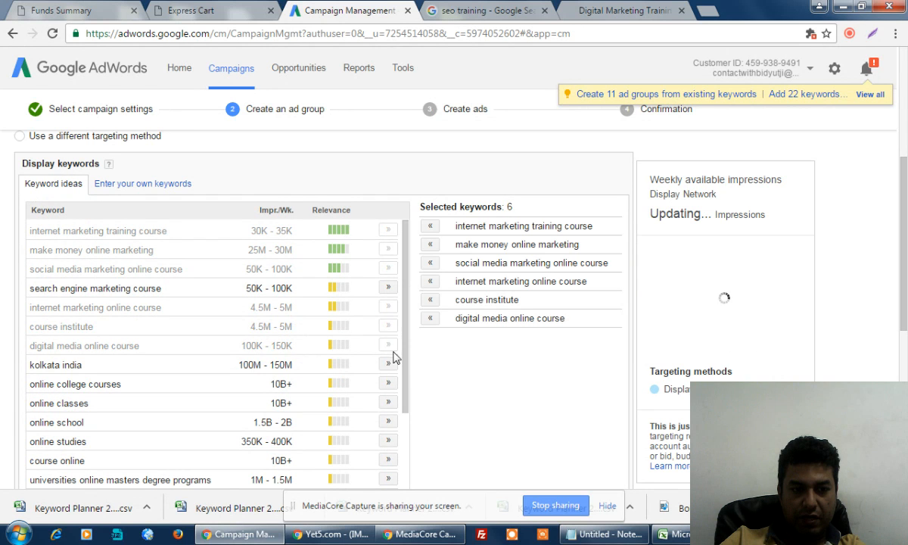
pyautogui.scroll(-2, 384, 364)
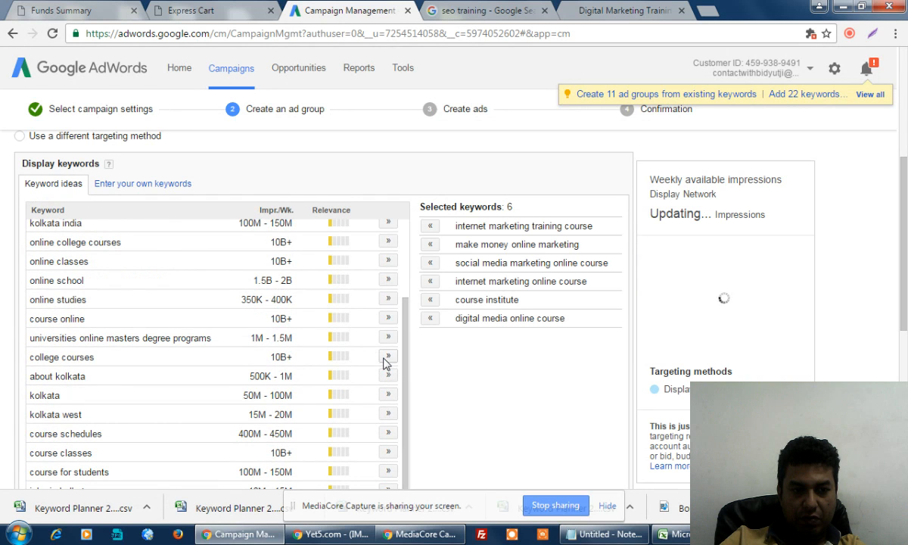
pyautogui.scroll(-2, 361, 380)
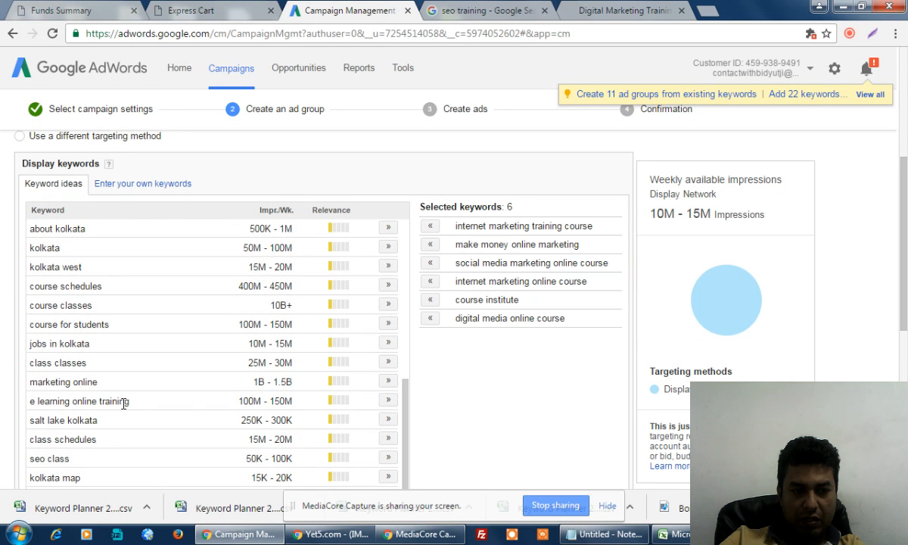
pyautogui.click(387, 400)
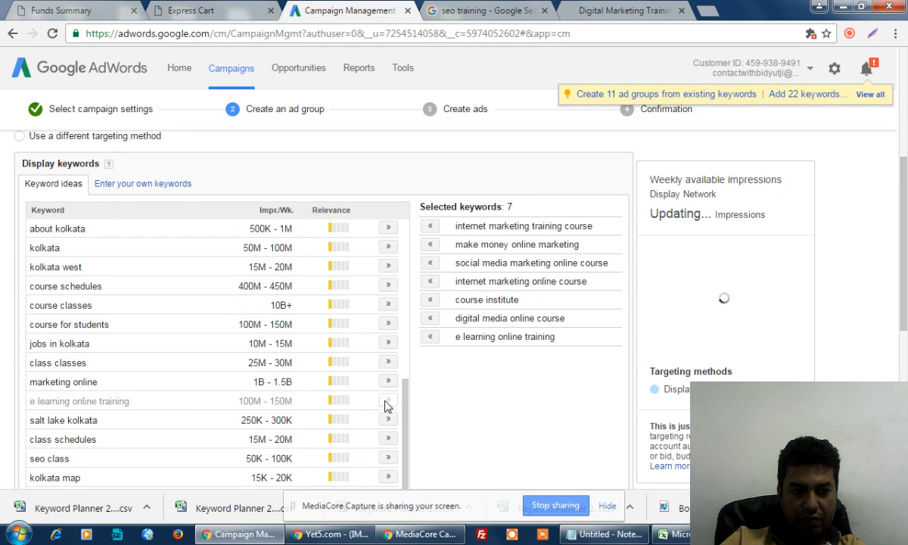
pyautogui.click(388, 324)
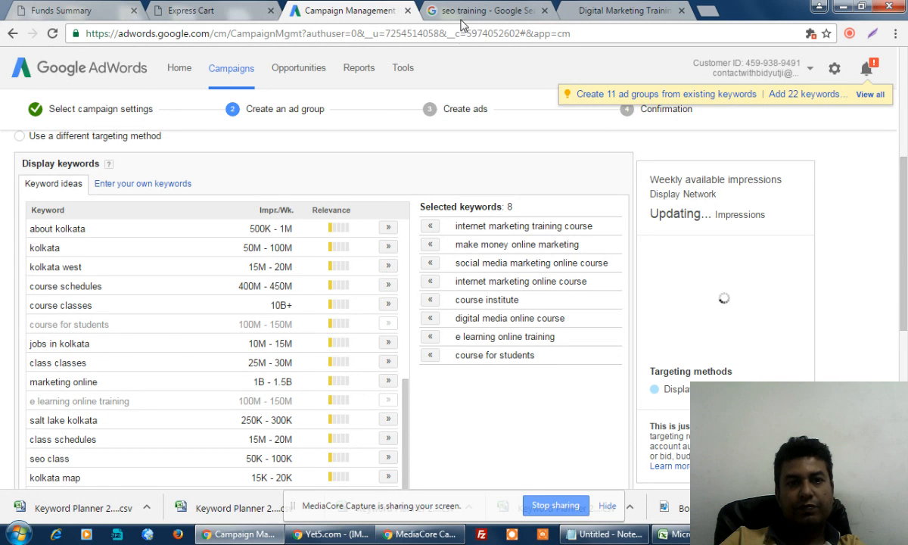
pyautogui.click(432, 17)
pyautogui.click(344, 10)
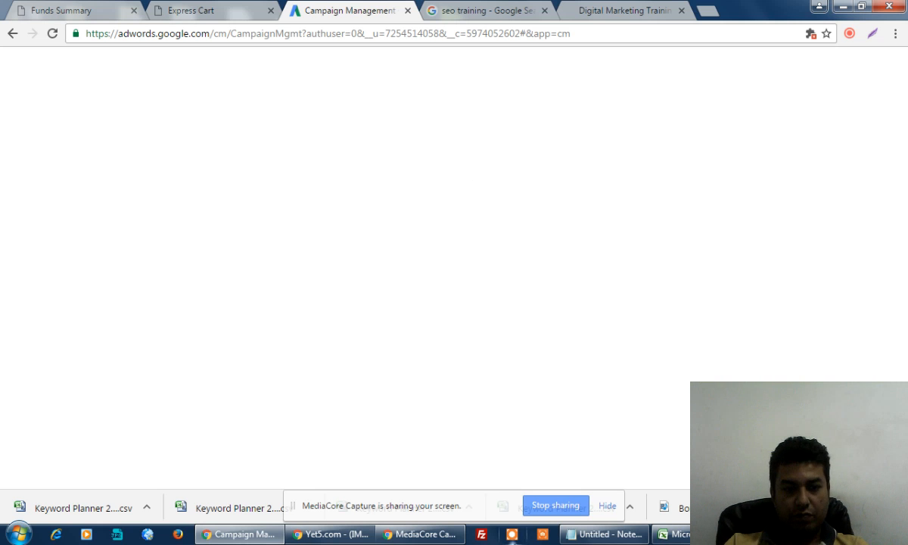
pyautogui.click(470, 13)
pyautogui.click(317, 9)
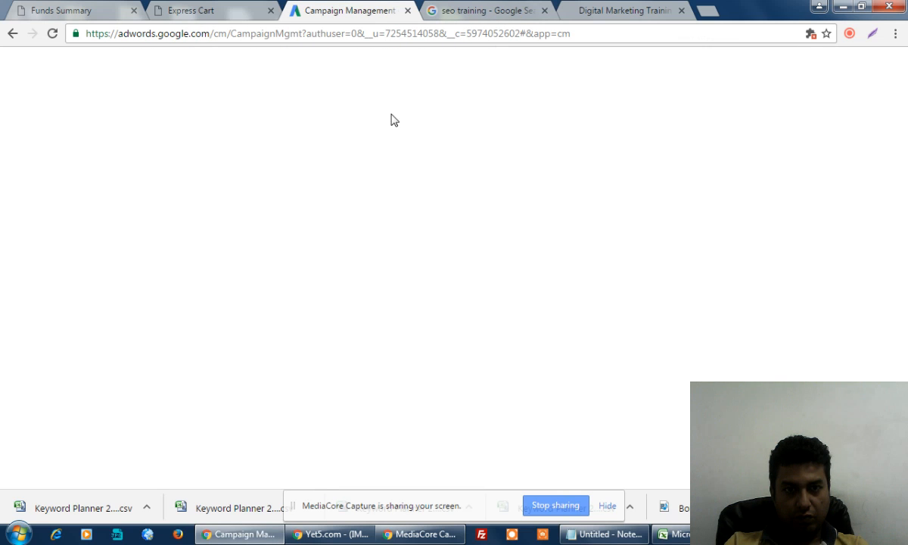
pyautogui.click(487, 13)
pyautogui.click(602, 10)
pyautogui.click(478, 7)
pyautogui.click(346, 10)
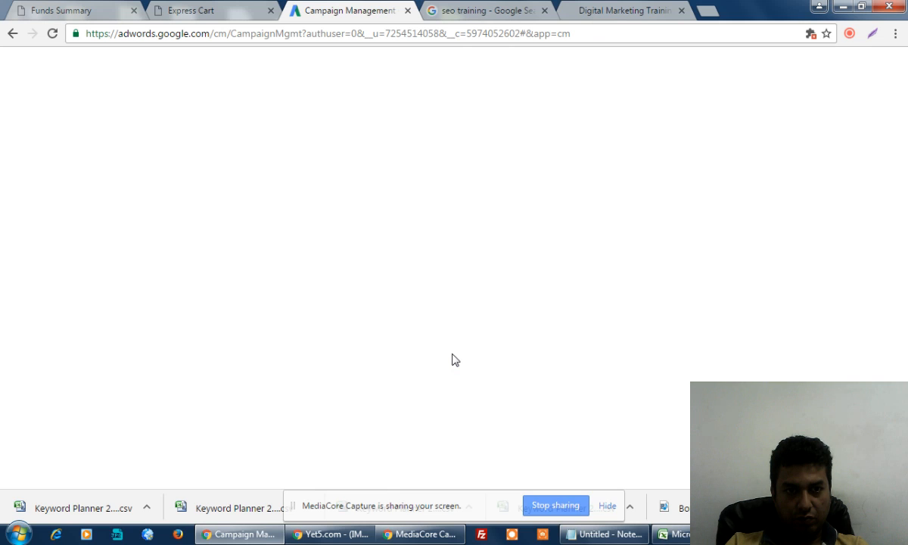
# Kill the unresponsive AdWords page and reload it to get back to the campaigns overview
pyautogui.click(364, 34)
pyautogui.click(390, 263)
pyautogui.click(11, 34)
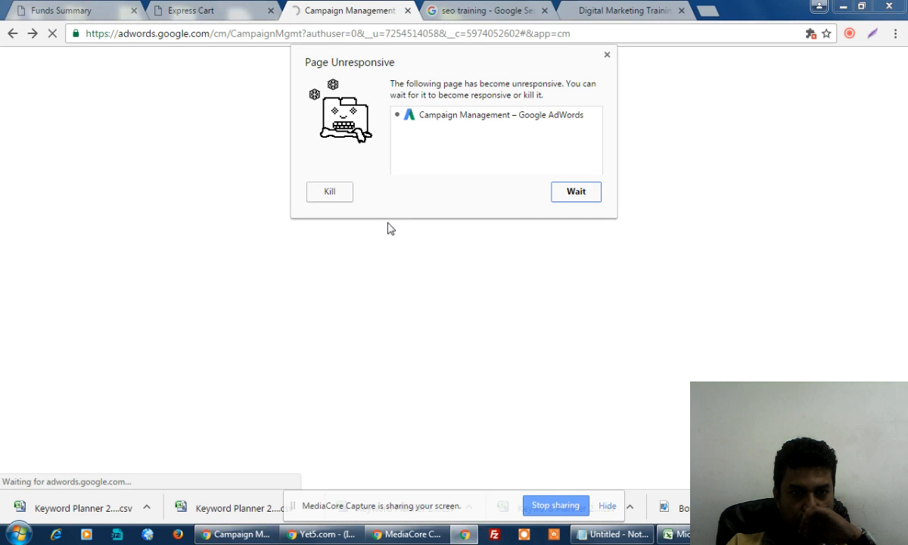
pyautogui.click(576, 193)
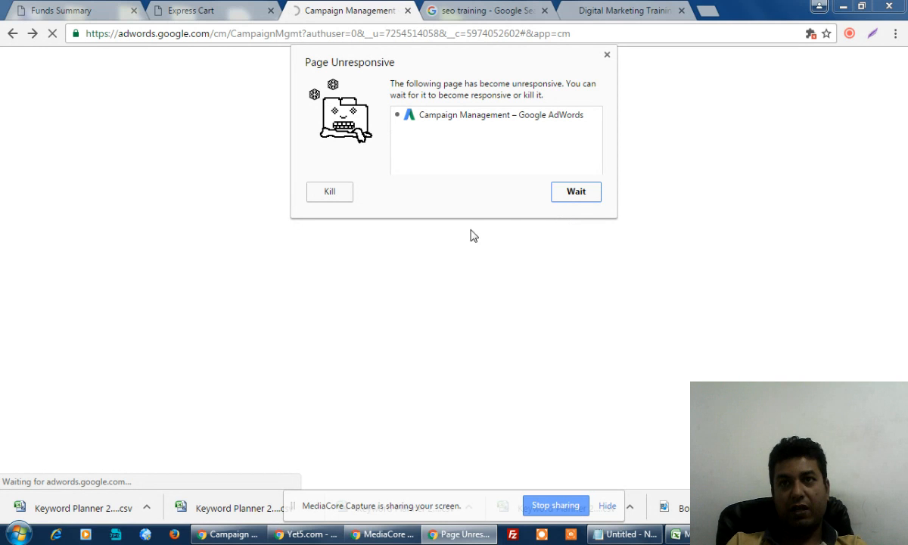
pyautogui.click(576, 194)
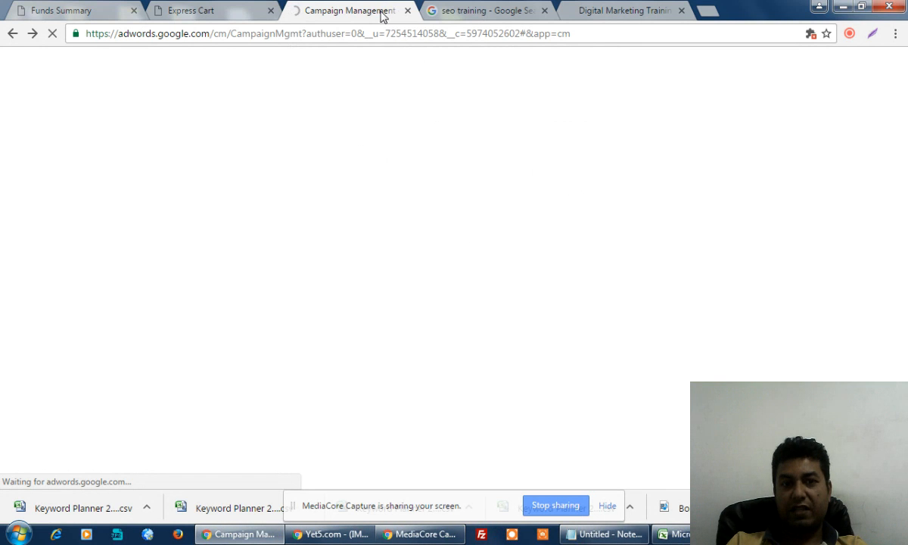
pyautogui.click(52, 37)
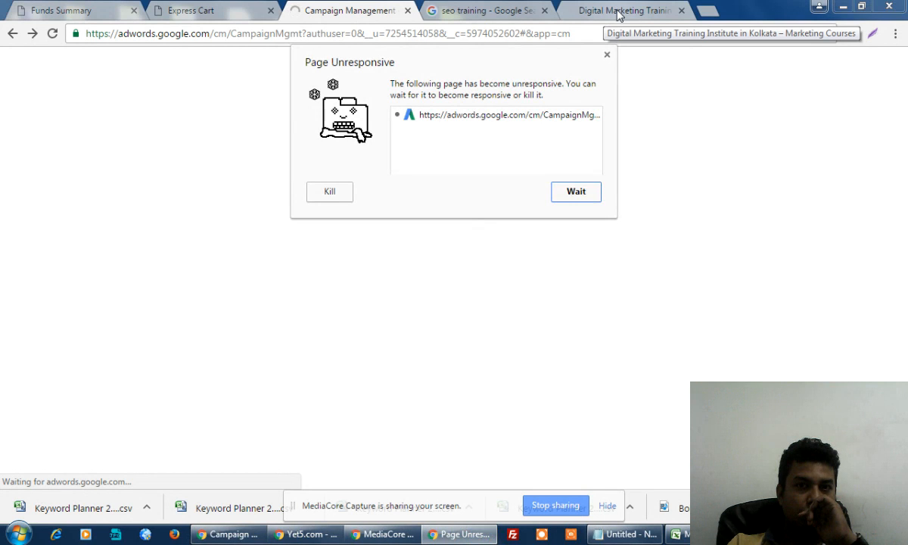
pyautogui.click(330, 192)
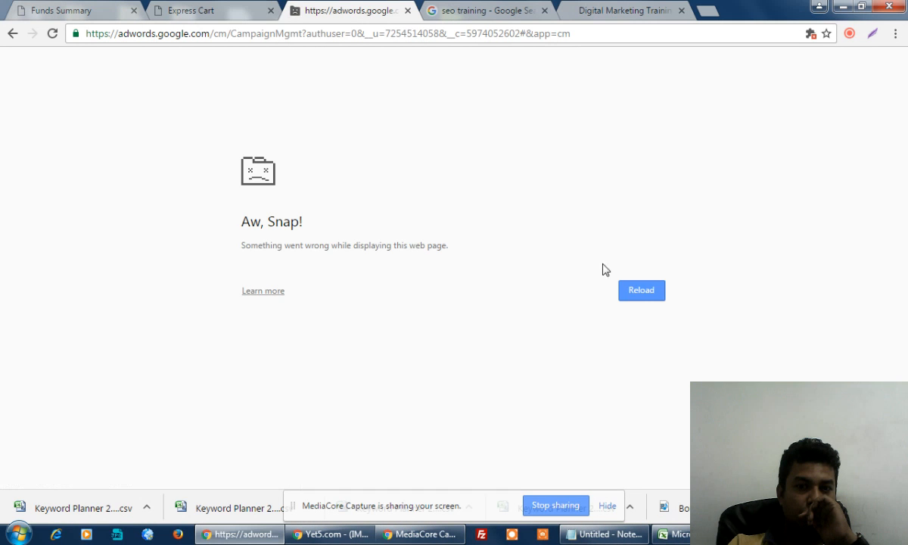
pyautogui.click(654, 295)
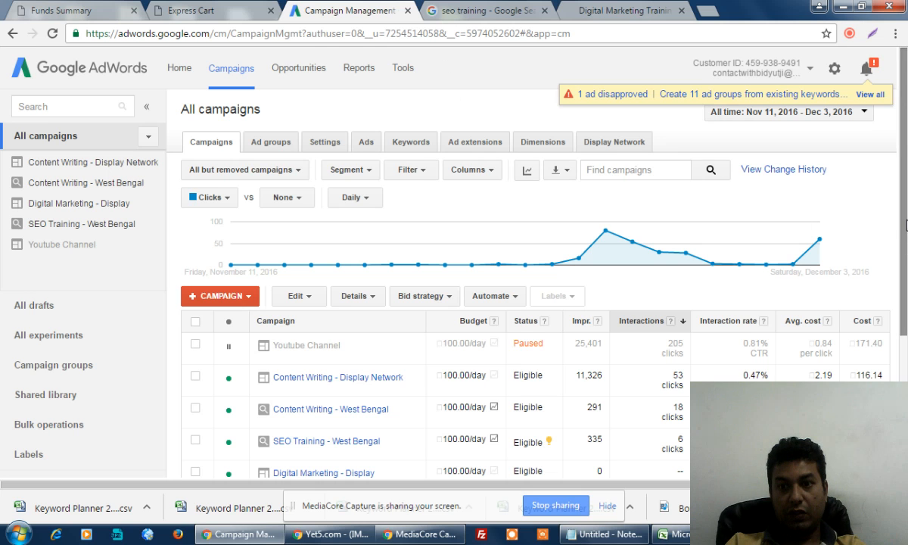
# Open the Digital Marketing - Display campaign from the list of all campaigns
pyautogui.scroll(-1, 529, 302)
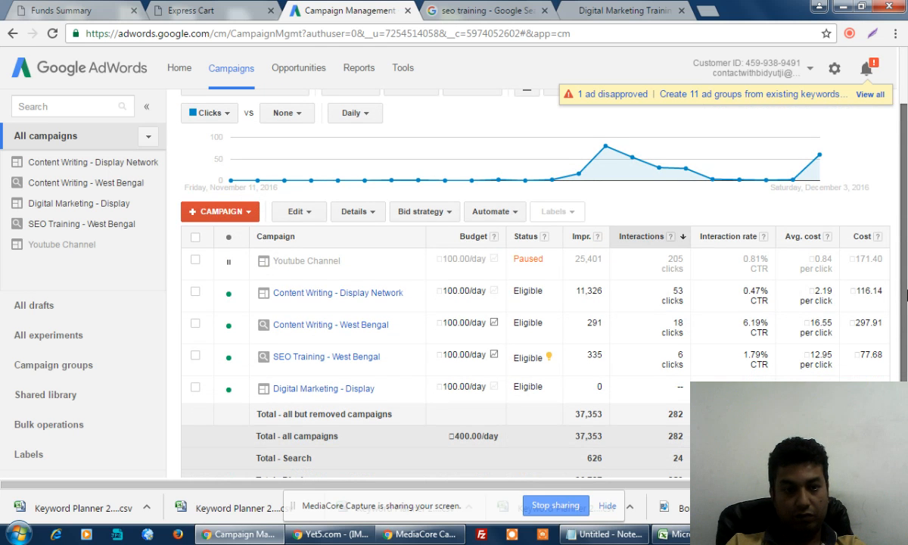
pyautogui.scroll(1, 503, 264)
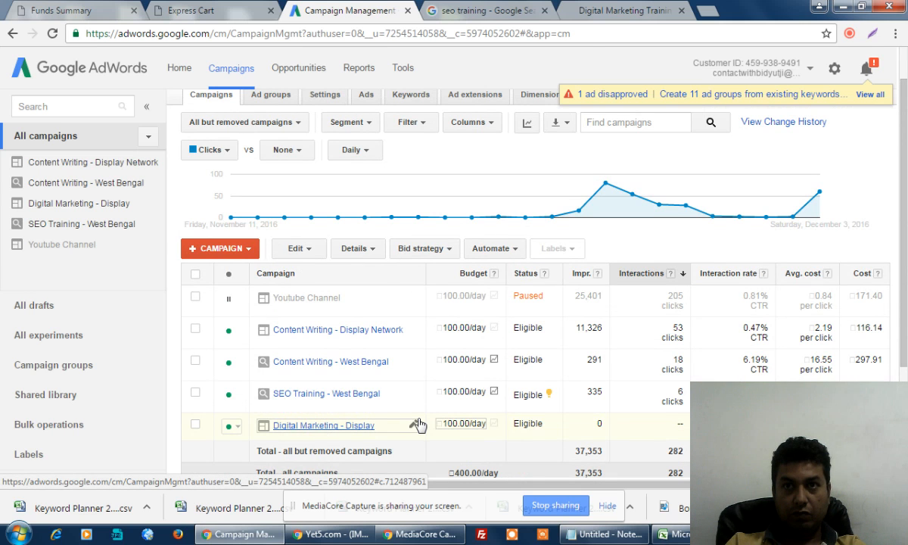
pyautogui.click(416, 425)
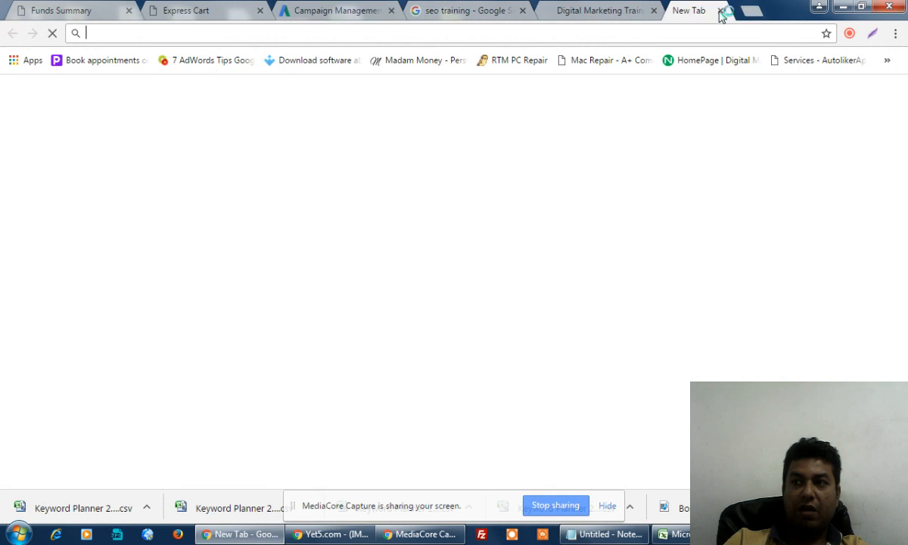
# Open incomemantra.com/money in a new browser tab
pyautogui.click(707, 10)
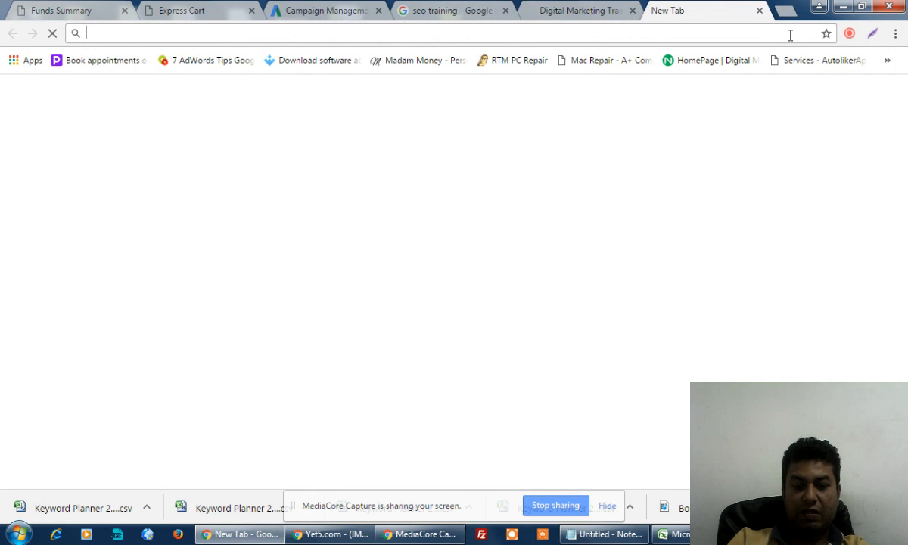
pyautogui.write('income')
pyautogui.press('Return')
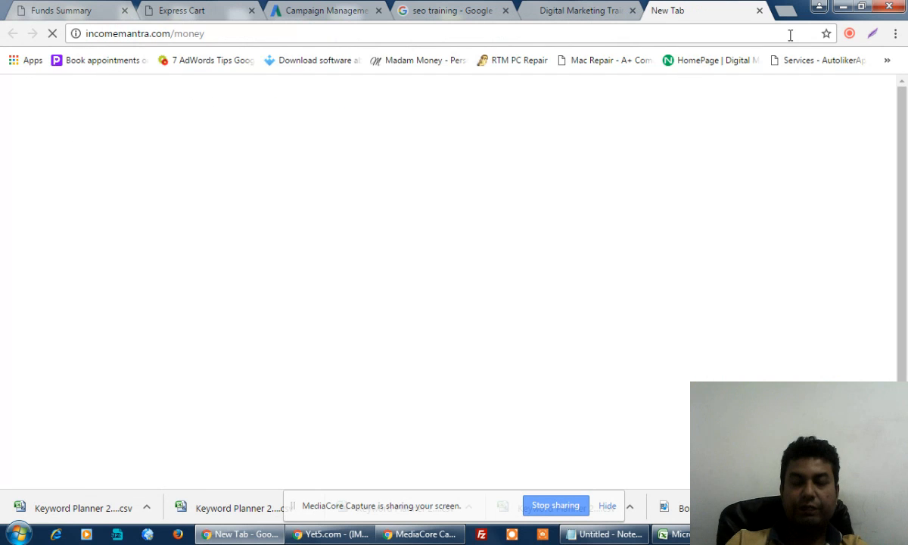
pyautogui.click(614, 12)
pyautogui.click(673, 11)
pyautogui.click(487, 10)
pyautogui.click(569, 11)
pyautogui.click(683, 11)
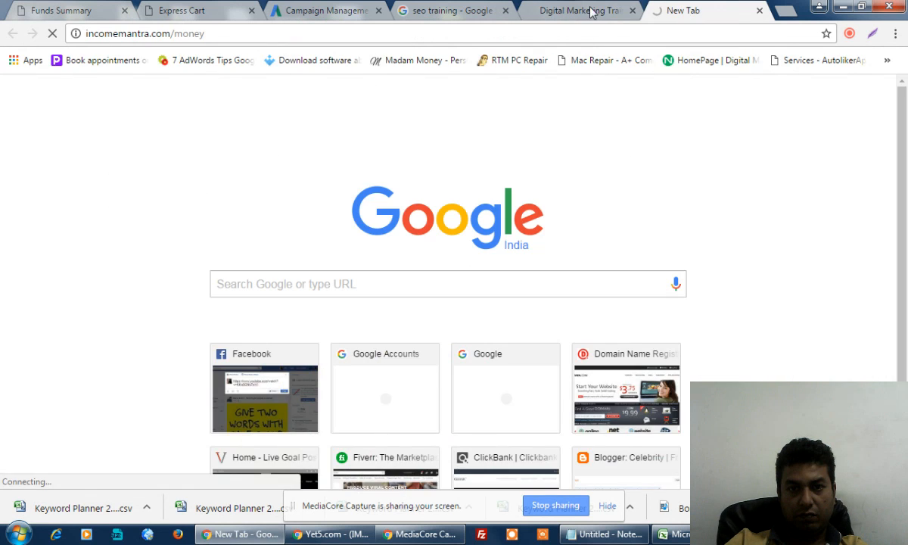
pyautogui.click(582, 11)
pyautogui.click(338, 9)
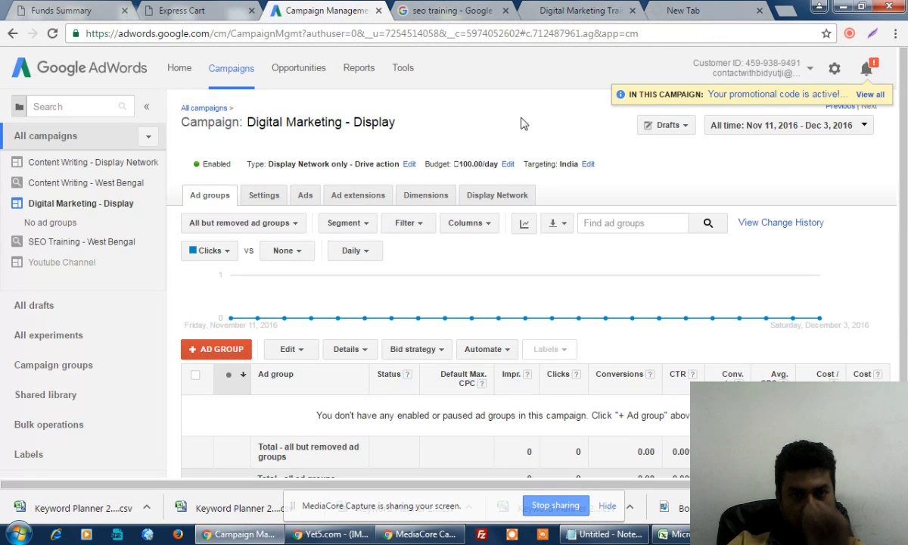
pyautogui.click(681, 11)
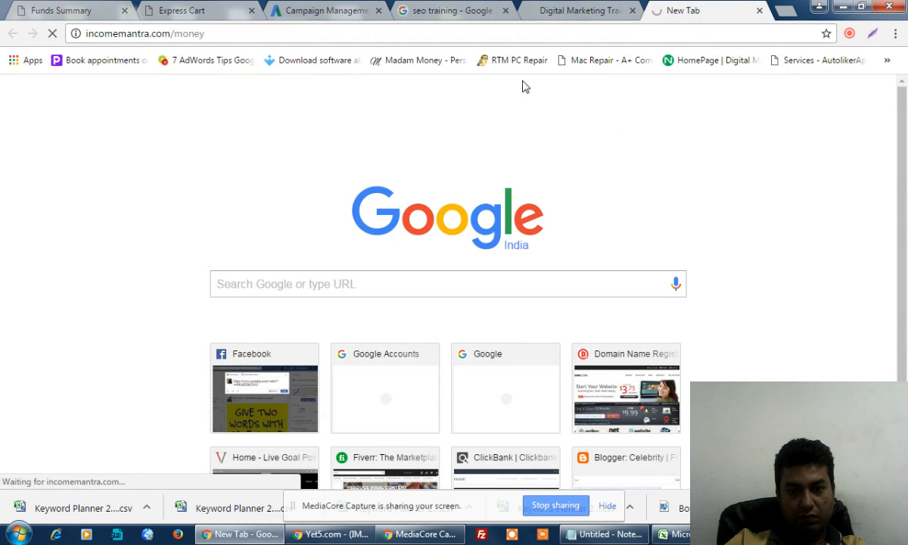
pyautogui.click(444, 12)
# Return to the Digital Marketing - Display campaign in AdWords and open its Display Network summary
pyautogui.click(325, 11)
pyautogui.scroll(-1, 487, 302)
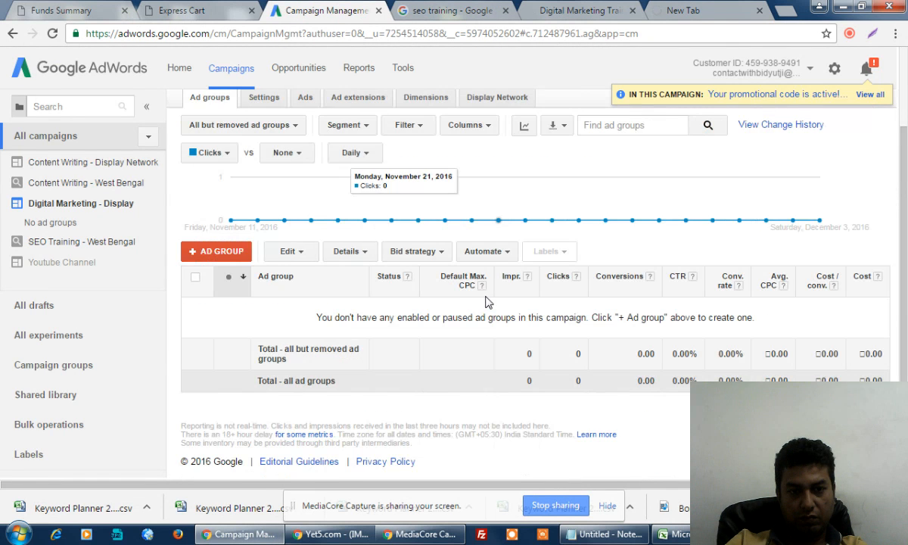
pyautogui.scroll(1, 481, 280)
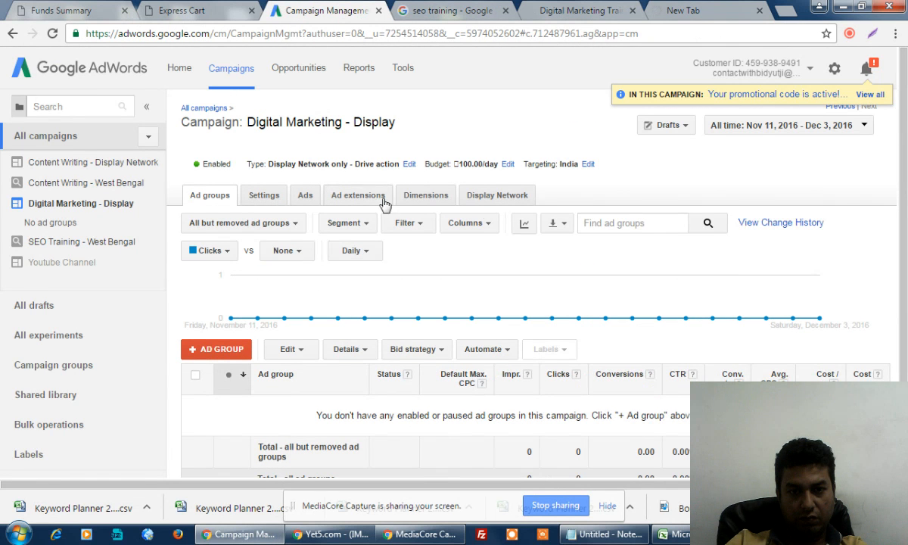
pyautogui.click(496, 198)
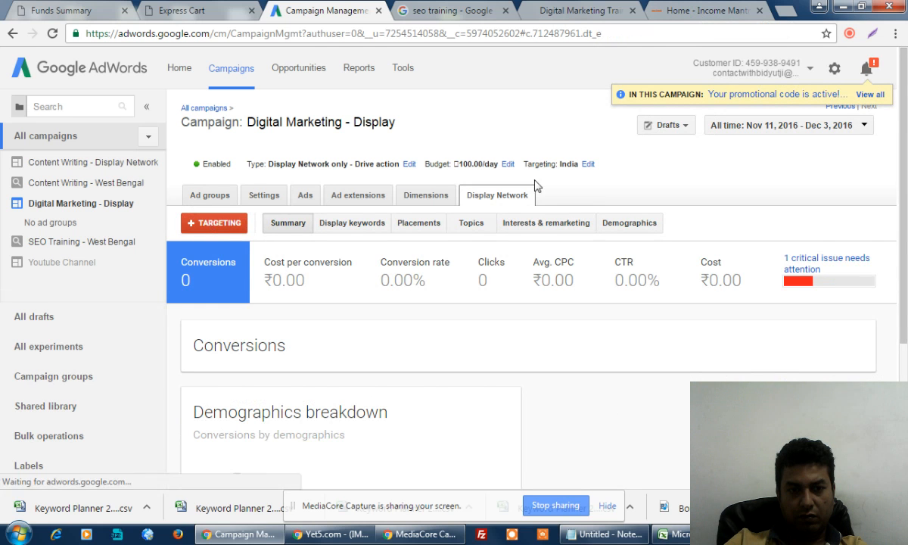
# Look over the Income Mantra home page and open its Build Better Website article
pyautogui.click(684, 11)
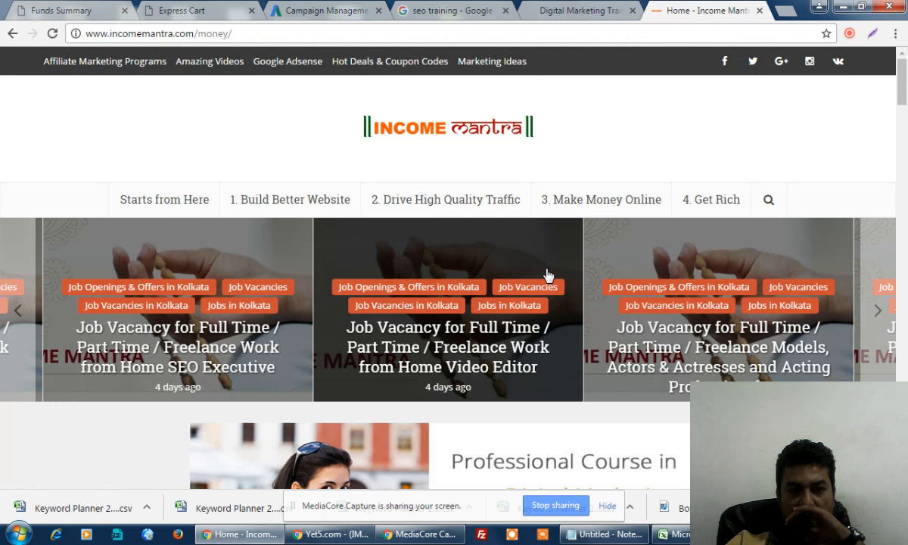
pyautogui.scroll(-4, 548, 275)
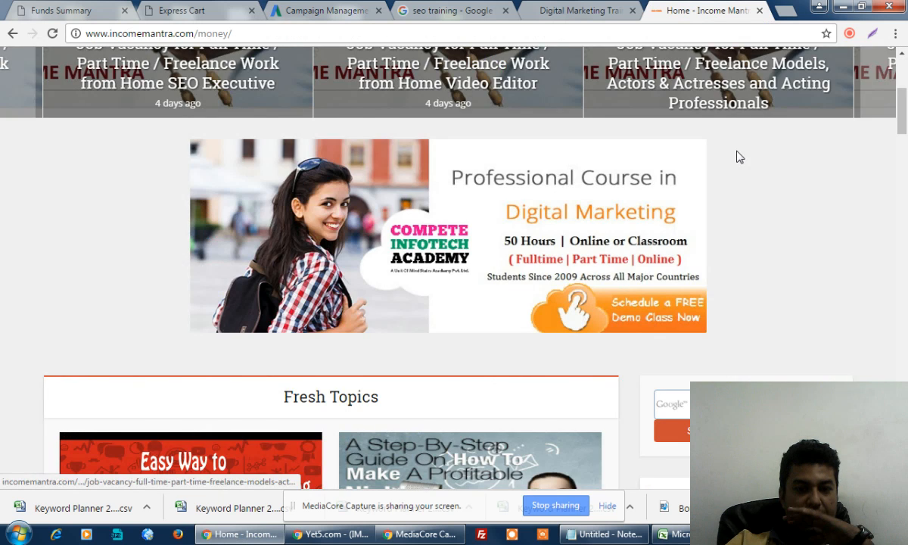
pyautogui.scroll(-6, 737, 155)
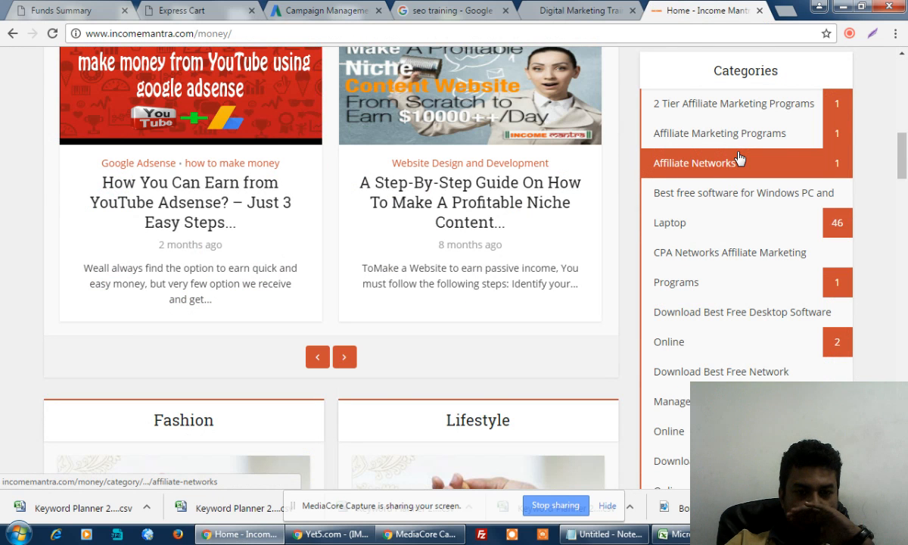
pyautogui.scroll(2, 739, 157)
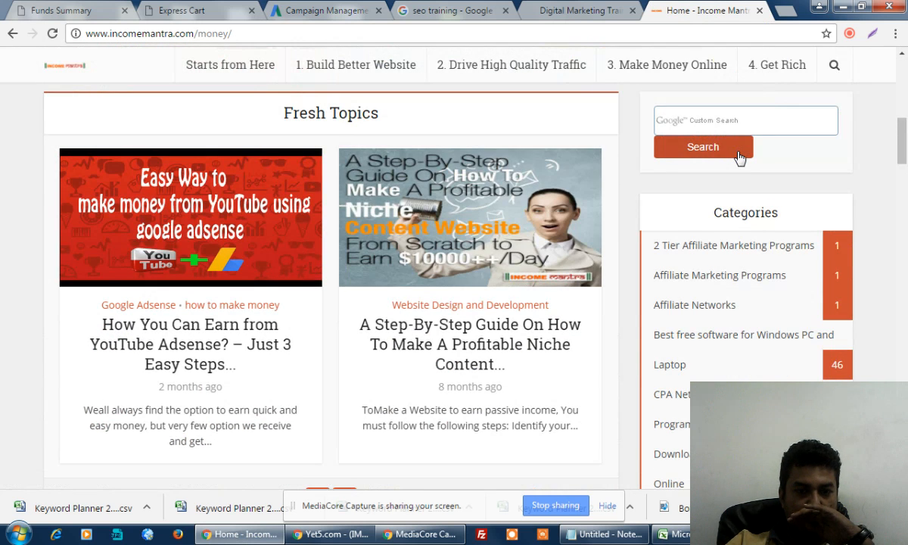
pyautogui.click(805, 284)
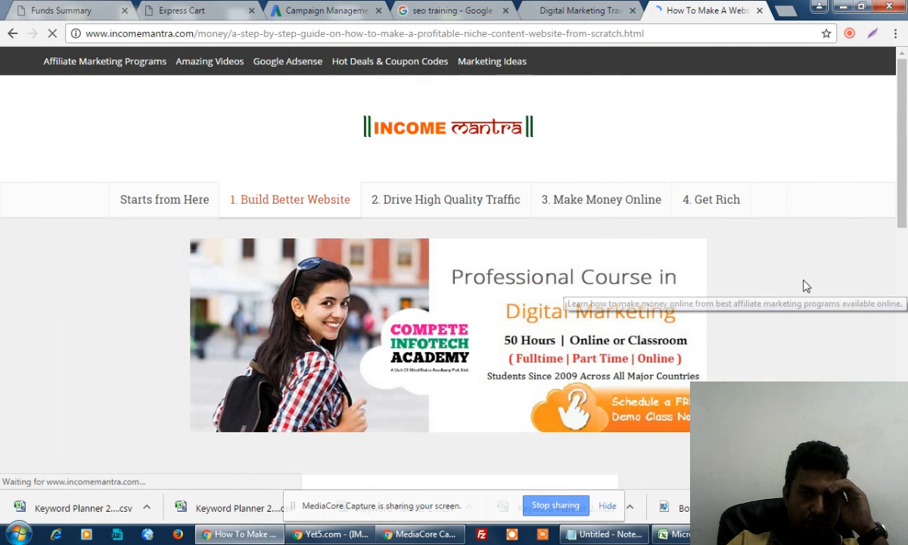
# Examine where banner ads and Google ad links are placed throughout the article on making a profitable niche content website
pyautogui.scroll(-5, 805, 285)
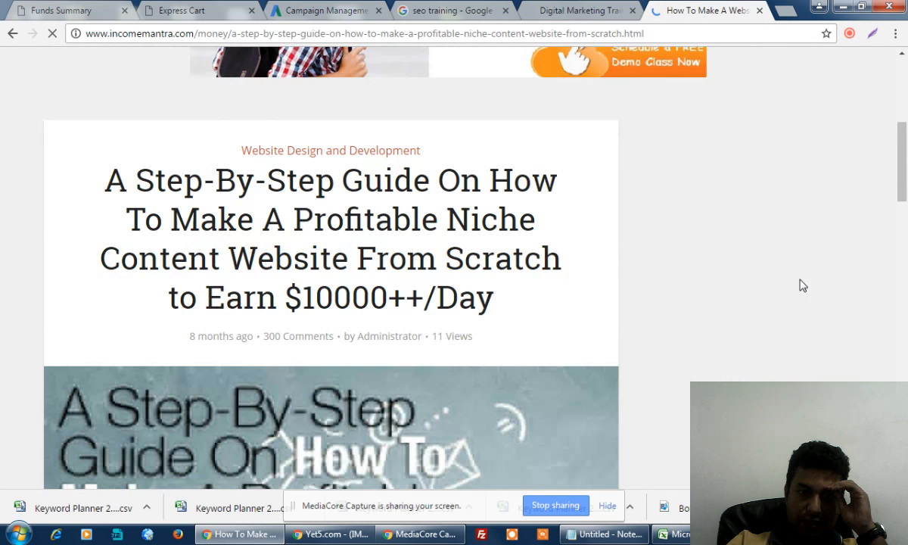
pyautogui.scroll(-5, 497, 291)
pyautogui.scroll(-5, 498, 291)
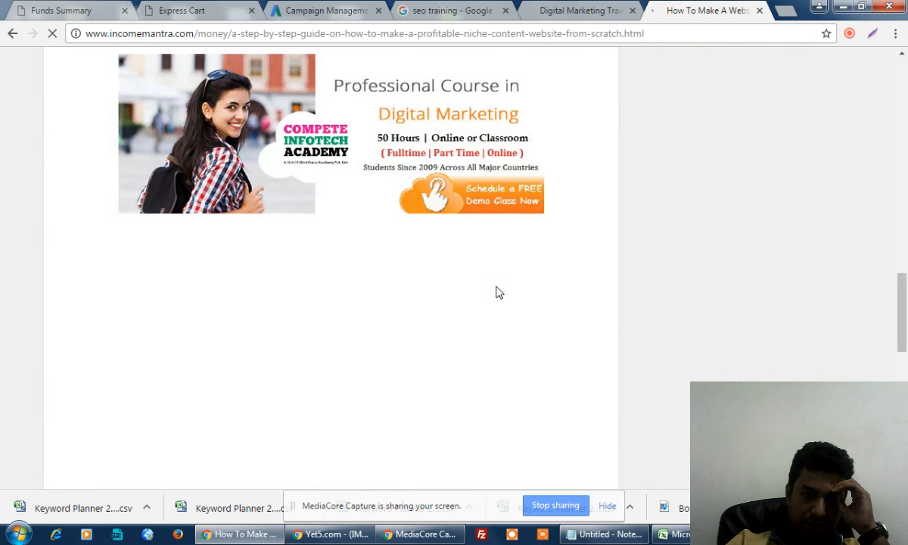
pyautogui.scroll(-10, 497, 292)
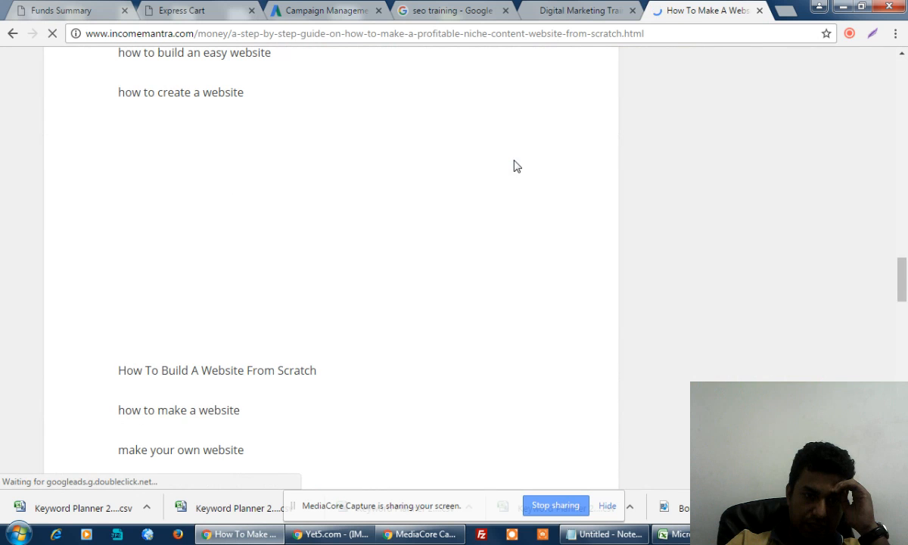
pyautogui.scroll(8, 480, 239)
pyautogui.scroll(4, 482, 241)
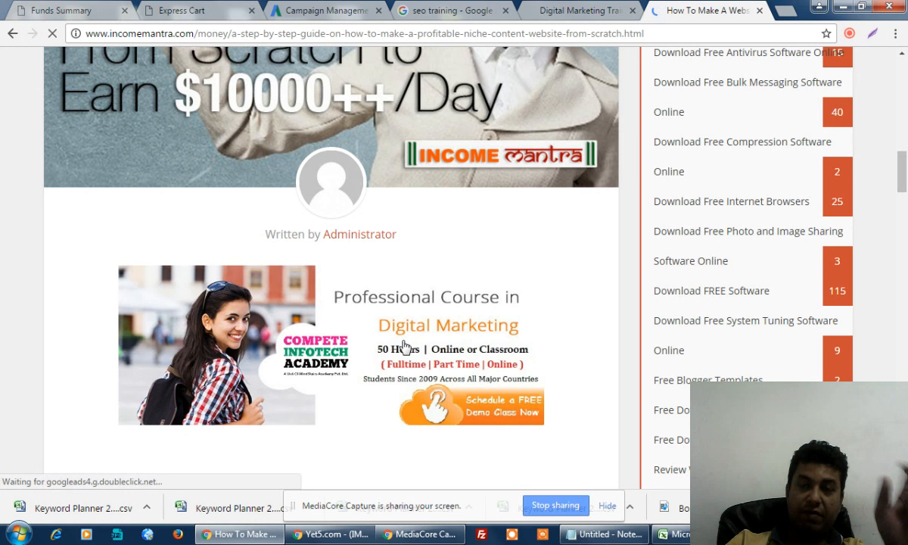
pyautogui.scroll(-5, 403, 346)
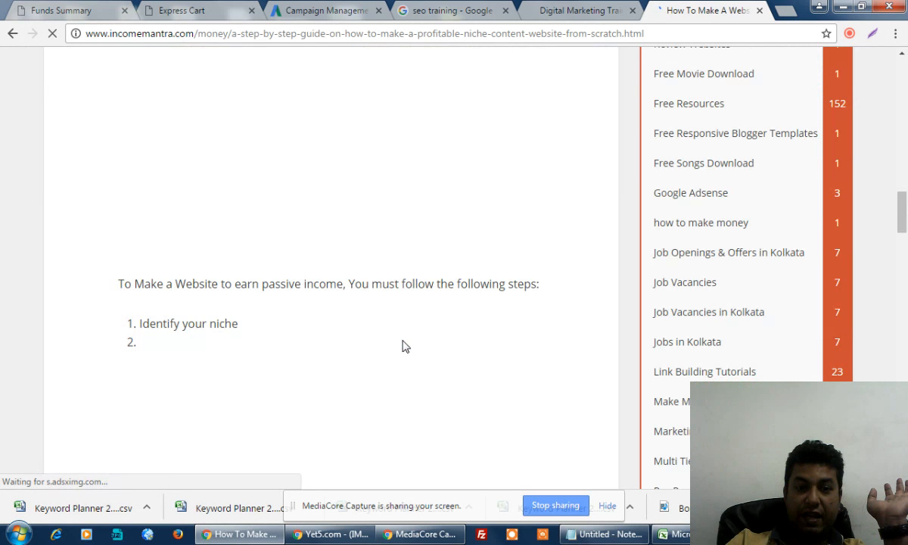
pyautogui.scroll(-5, 403, 345)
pyautogui.scroll(-1, 406, 346)
pyautogui.scroll(1, 405, 347)
pyautogui.scroll(9, 403, 333)
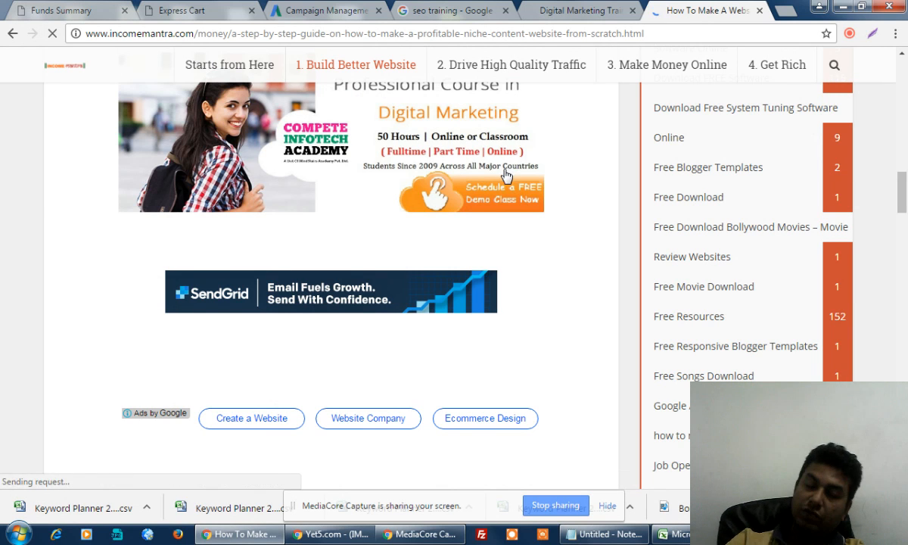
pyautogui.scroll(3, 506, 175)
pyautogui.scroll(3, 506, 174)
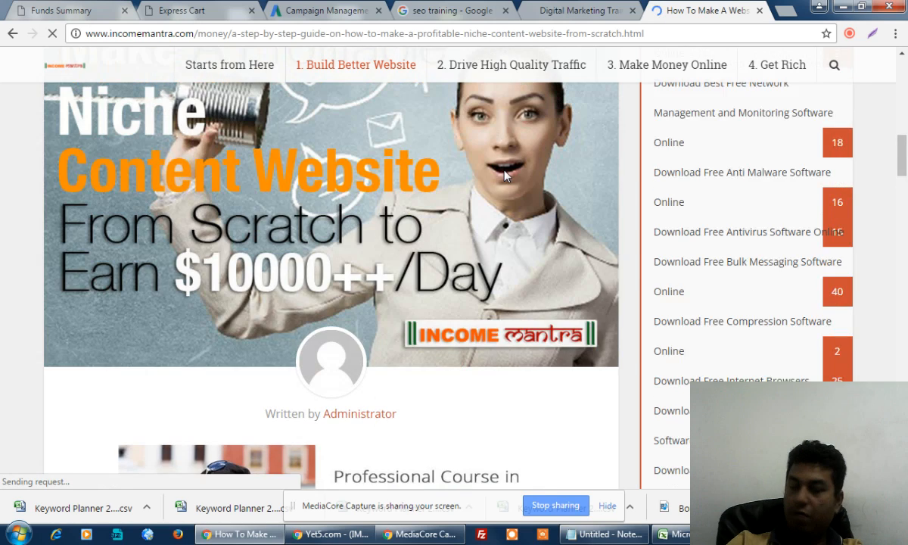
pyautogui.scroll(6, 506, 175)
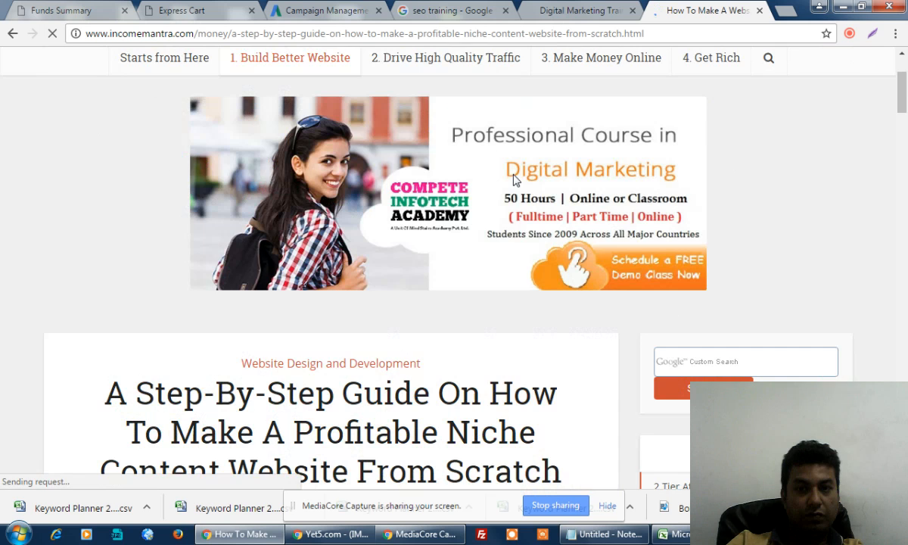
pyautogui.scroll(-3, 513, 180)
pyautogui.scroll(-12, 512, 180)
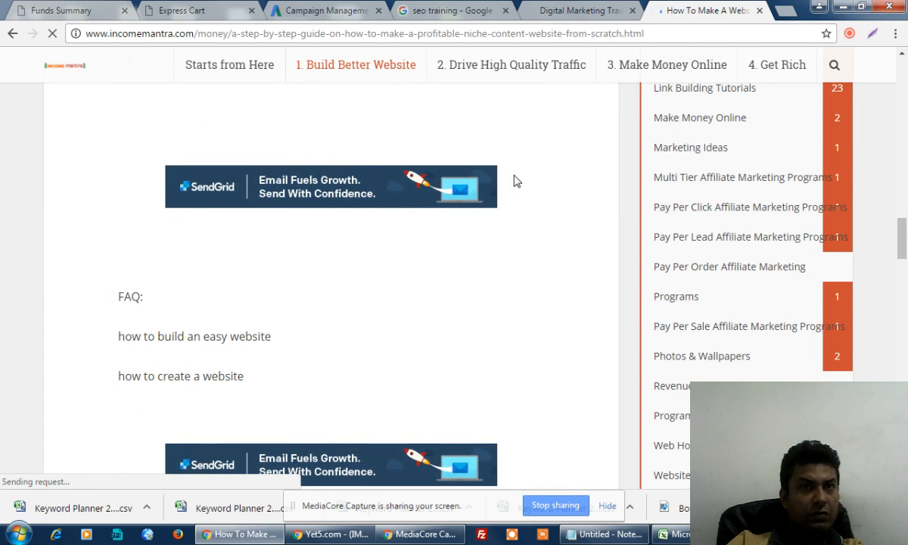
pyautogui.scroll(-5, 513, 180)
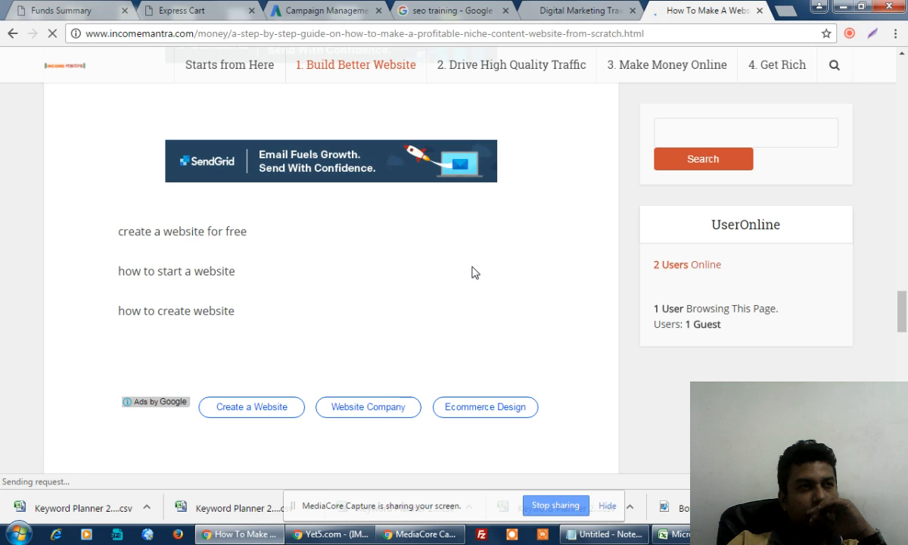
pyautogui.scroll(5, 520, 261)
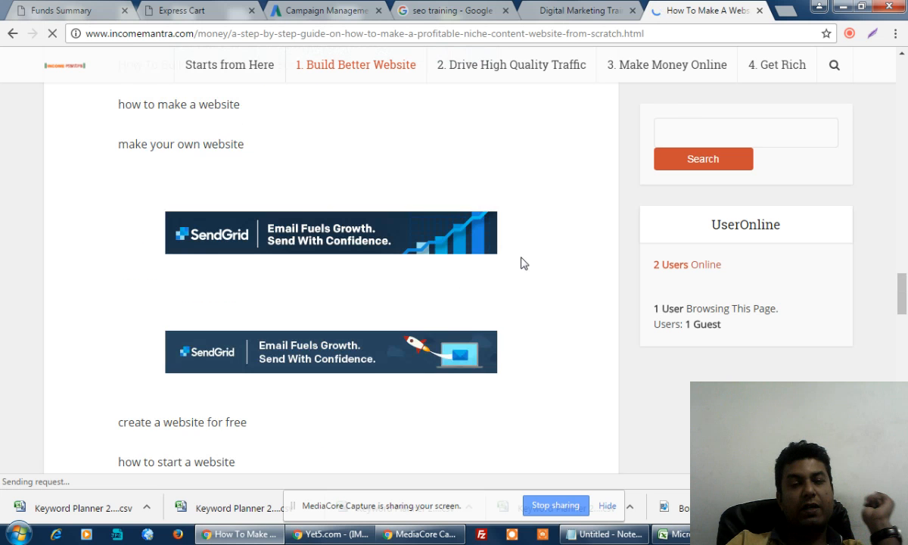
pyautogui.scroll(6, 520, 263)
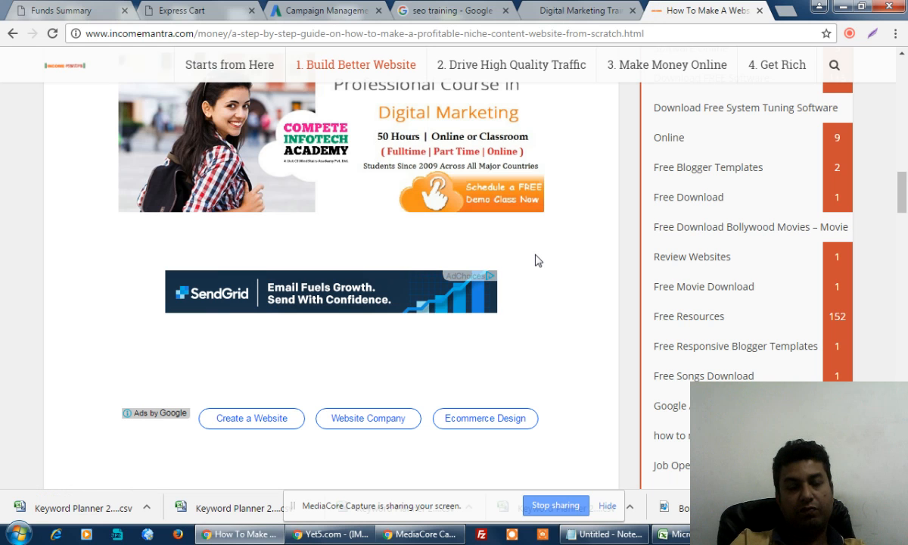
# Return to the AdWords campaign tab and check which ad groups can be chosen for Display Network targeting
pyautogui.click(312, 12)
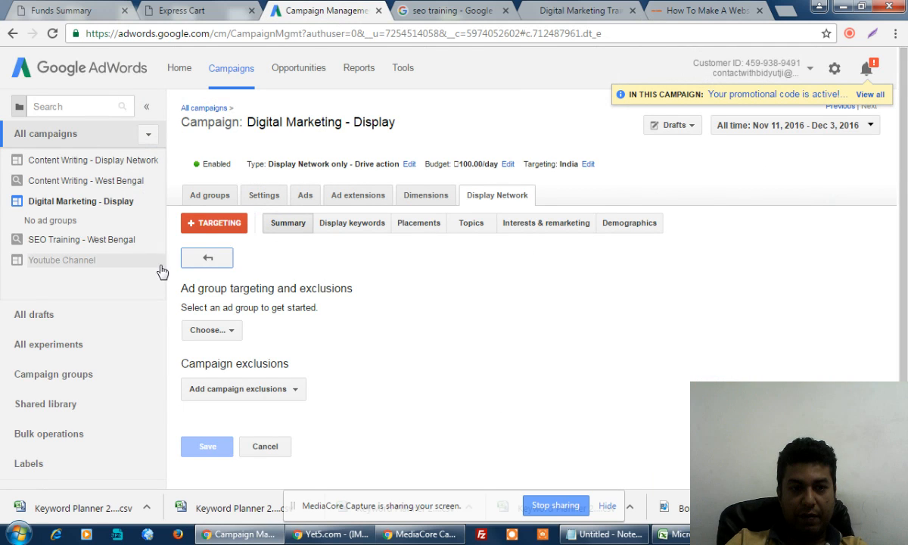
pyautogui.click(226, 224)
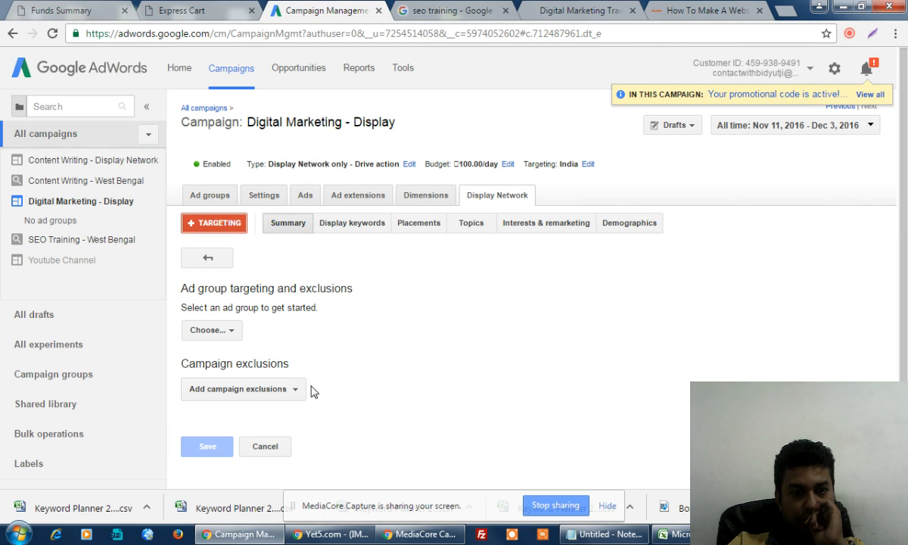
pyautogui.click(234, 340)
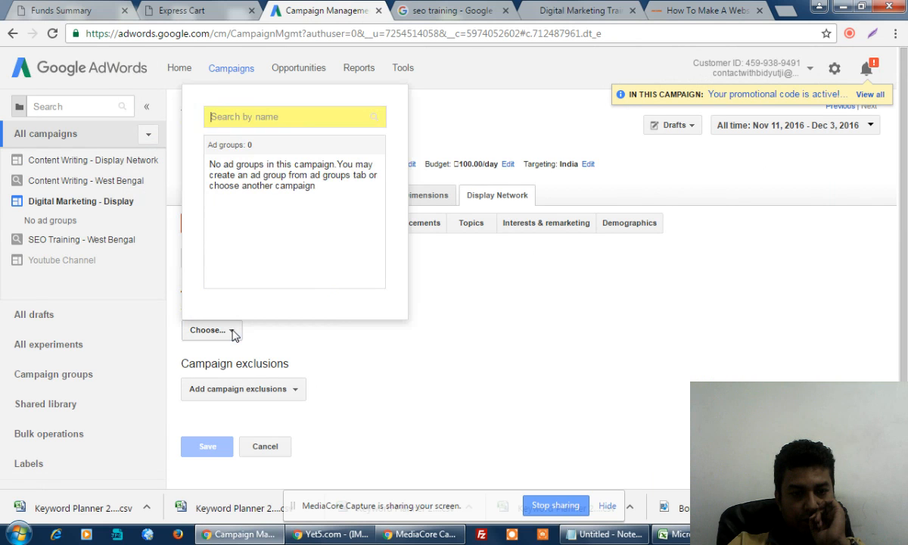
pyautogui.click(395, 340)
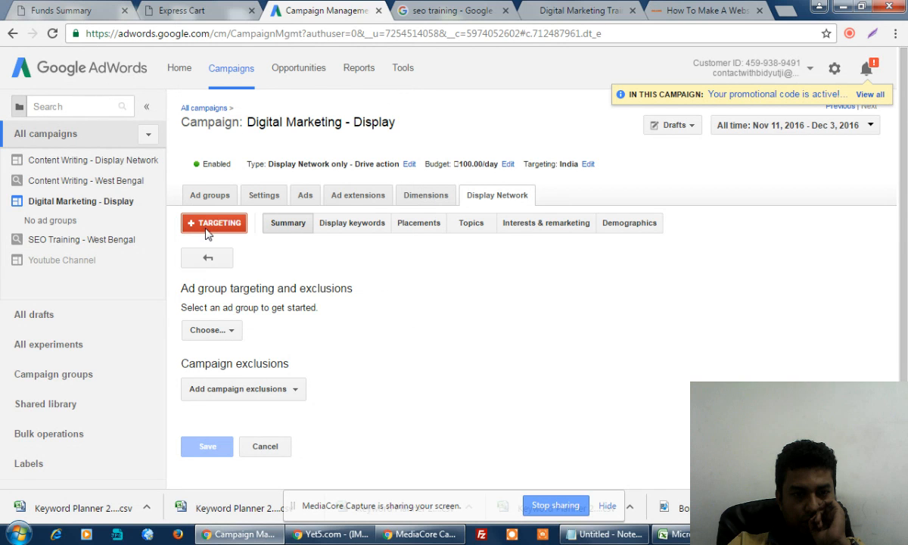
pyautogui.click(299, 196)
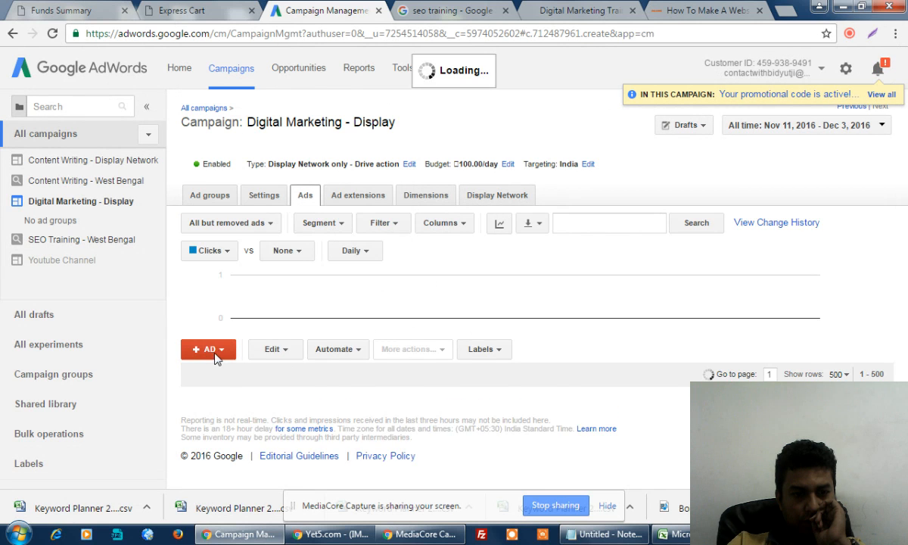
pyautogui.click(216, 351)
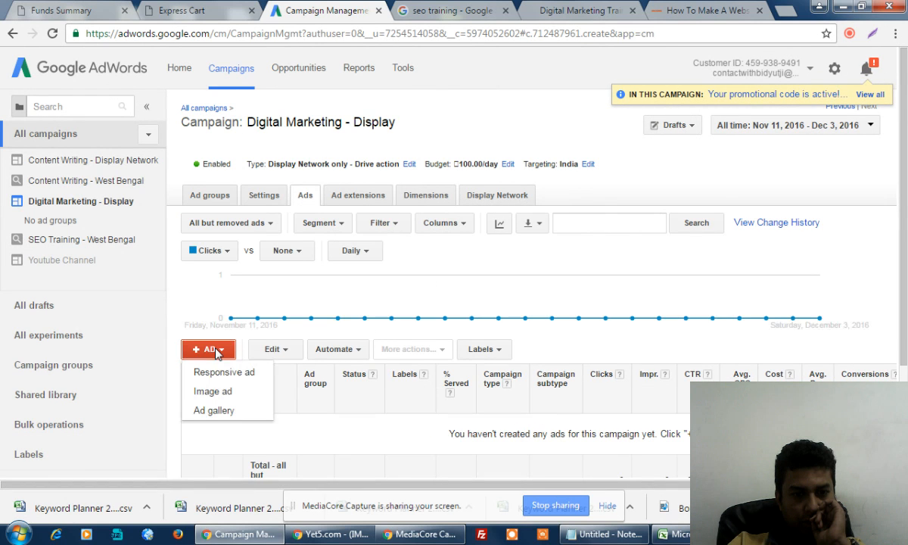
pyautogui.click(218, 399)
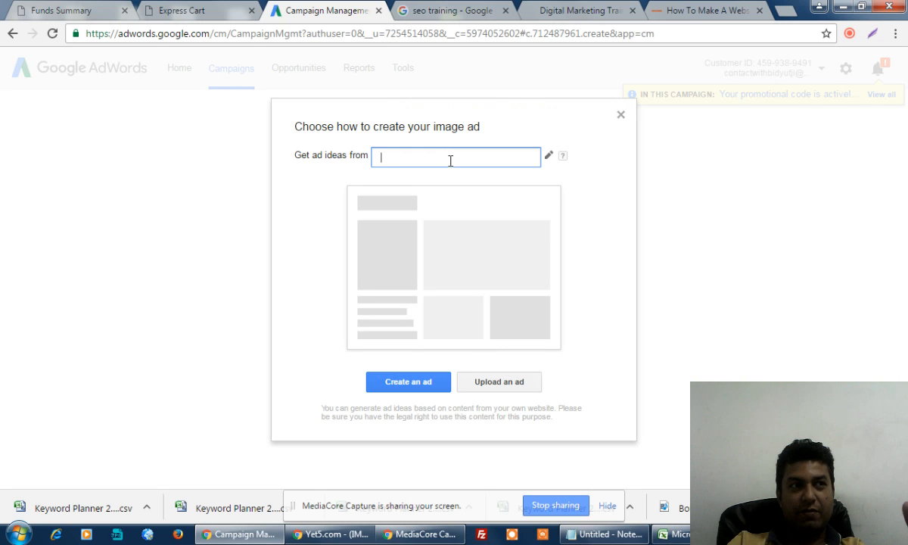
pyautogui.click(576, 10)
pyautogui.click(344, 12)
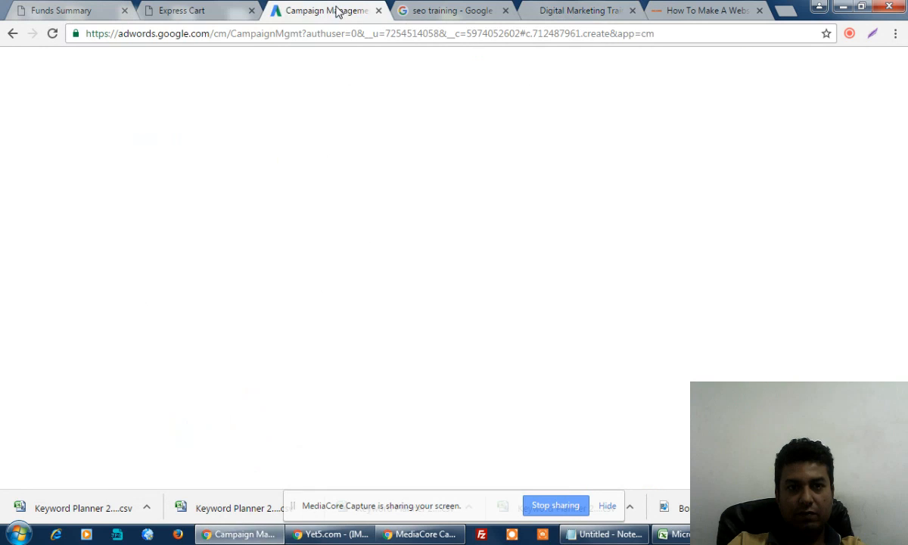
pyautogui.write('http://www.competeinfotechacademy.com/digital-marketing-course-details.html')
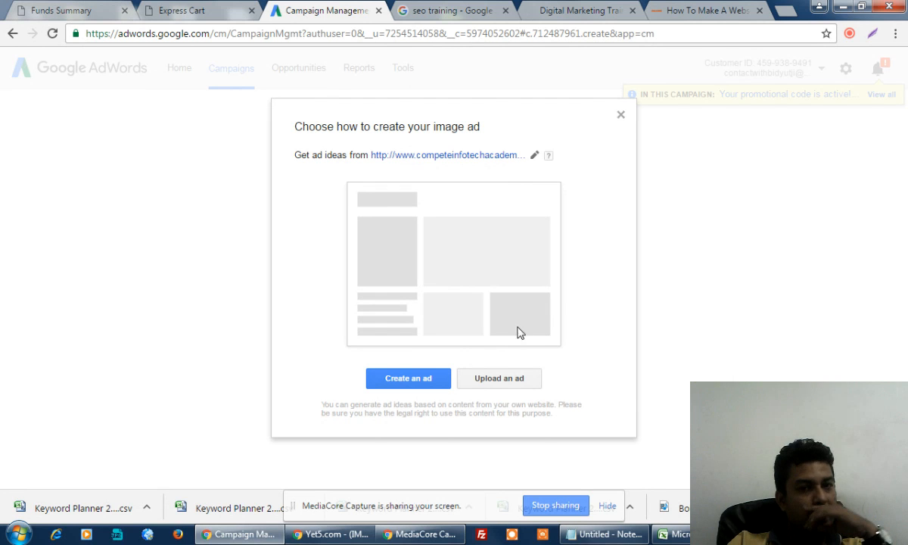
pyautogui.click(406, 380)
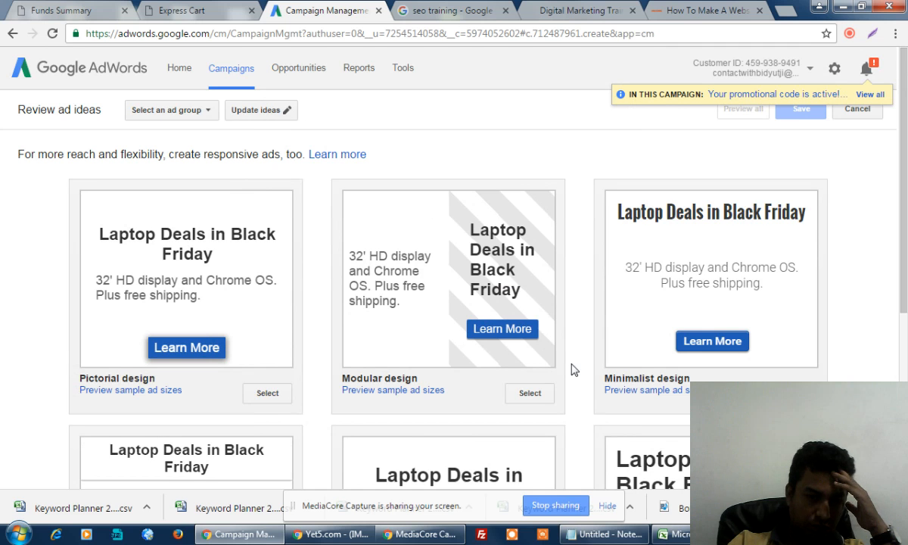
# Look over the suggested image ad designs and compare them with the digital marketing course page
pyautogui.scroll(-3, 571, 370)
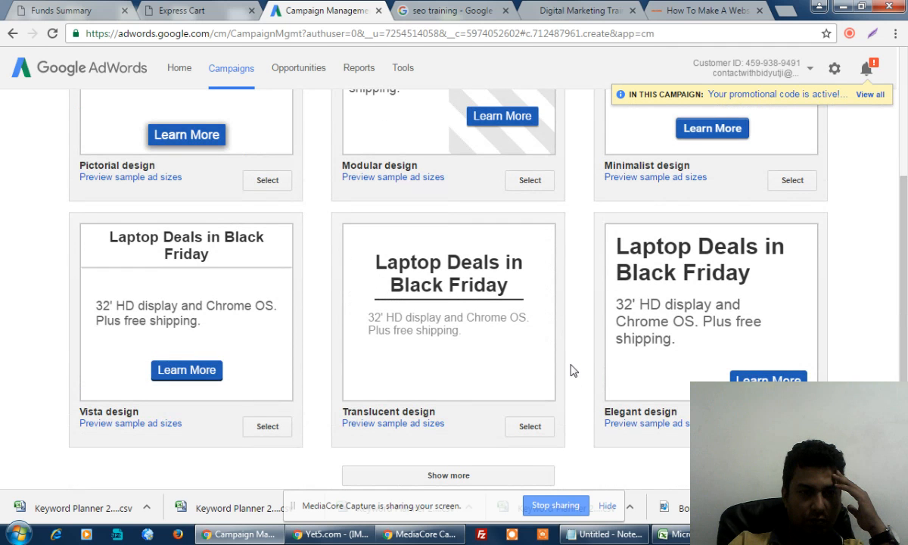
pyautogui.scroll(3, 571, 370)
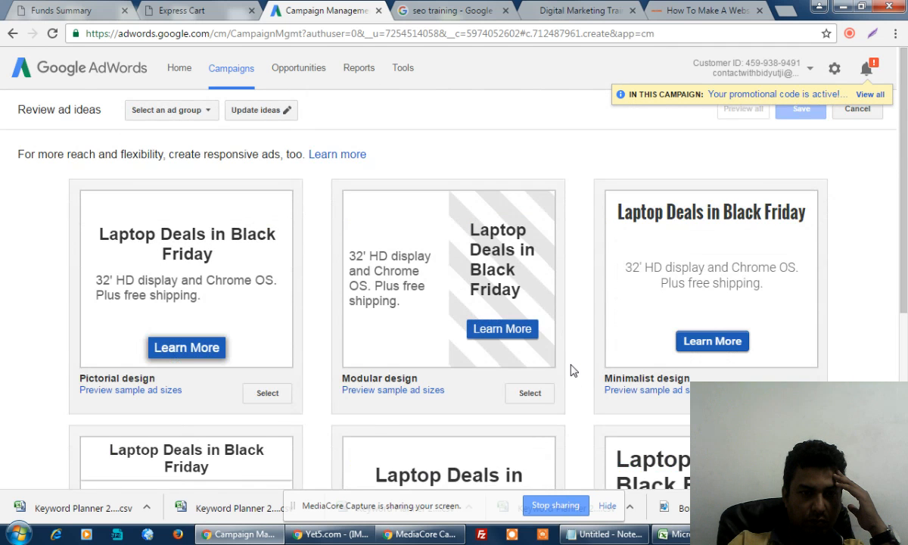
pyautogui.scroll(-4, 571, 370)
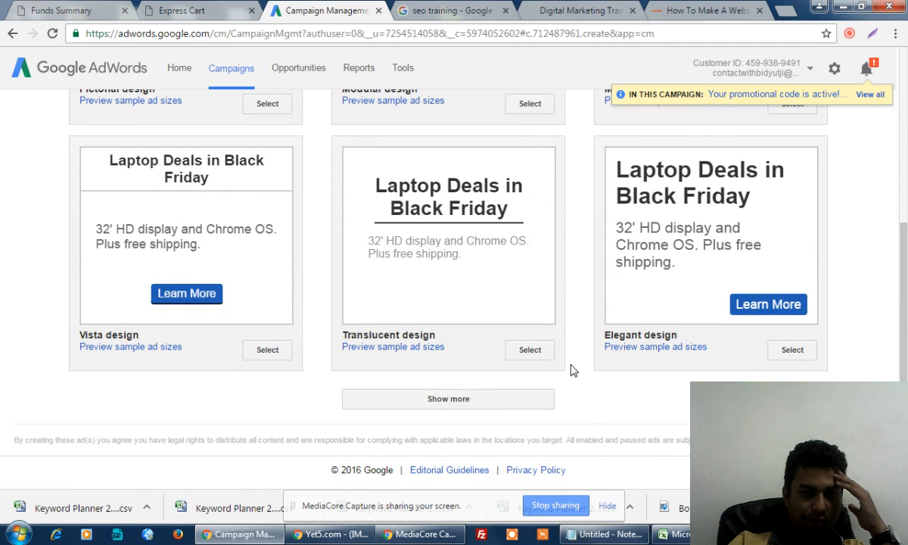
pyautogui.scroll(4, 571, 370)
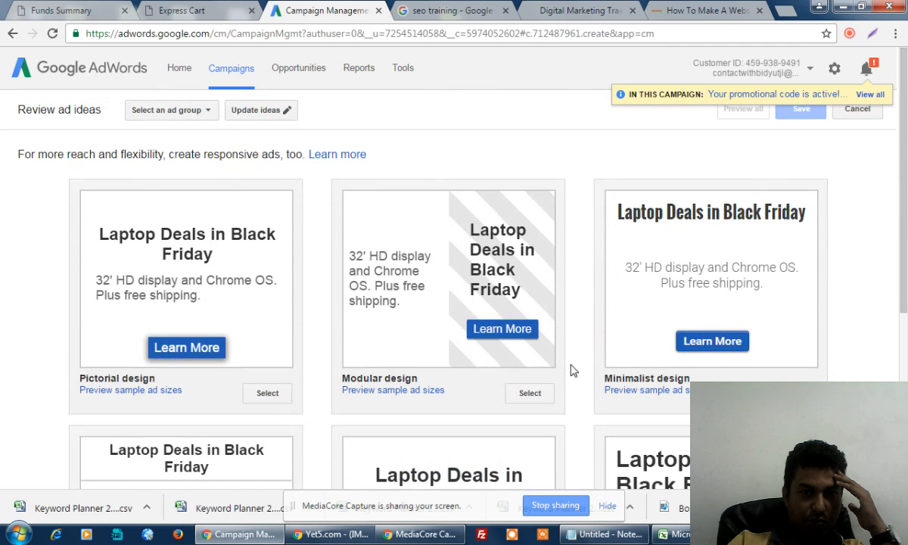
pyautogui.click(602, 21)
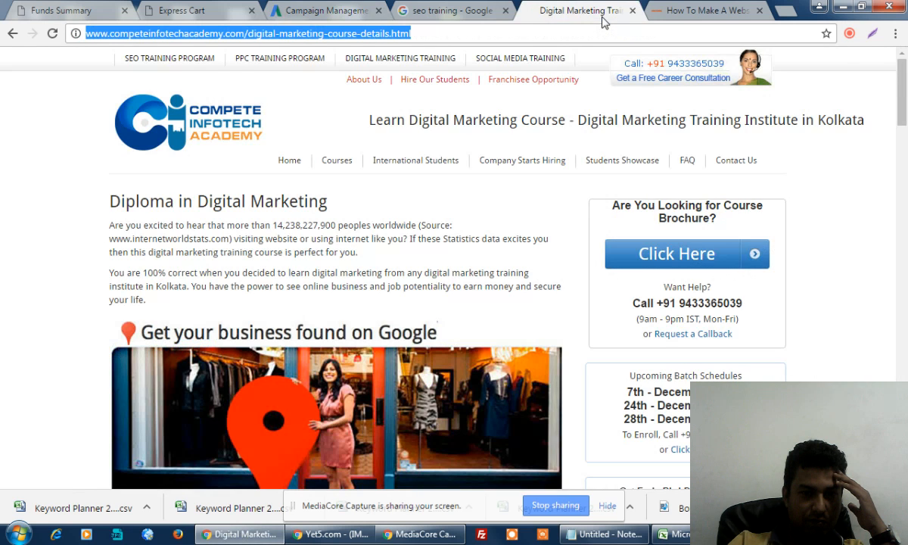
pyautogui.click(335, 9)
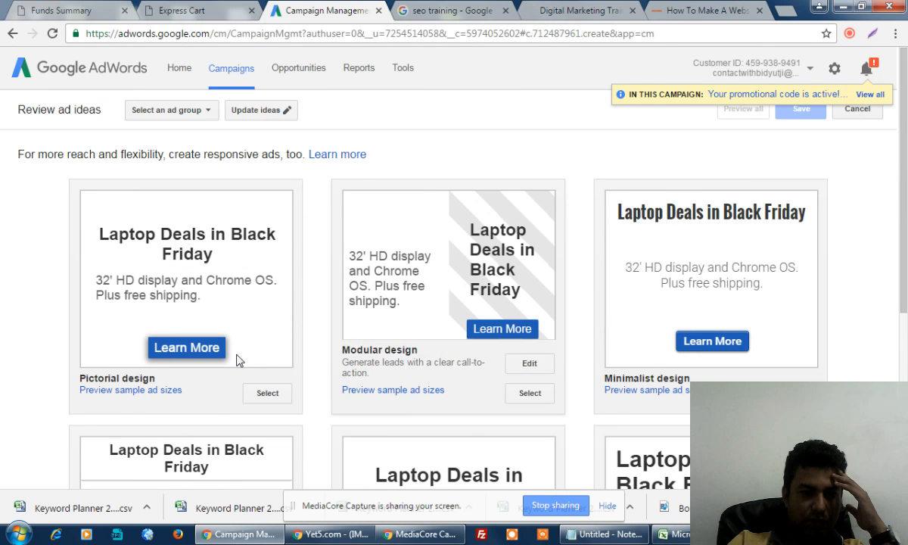
# Preview the sample ad sizes of the Pictorial design and check the ad group choices for the ad ideas
pyautogui.moveTo(253, 369)
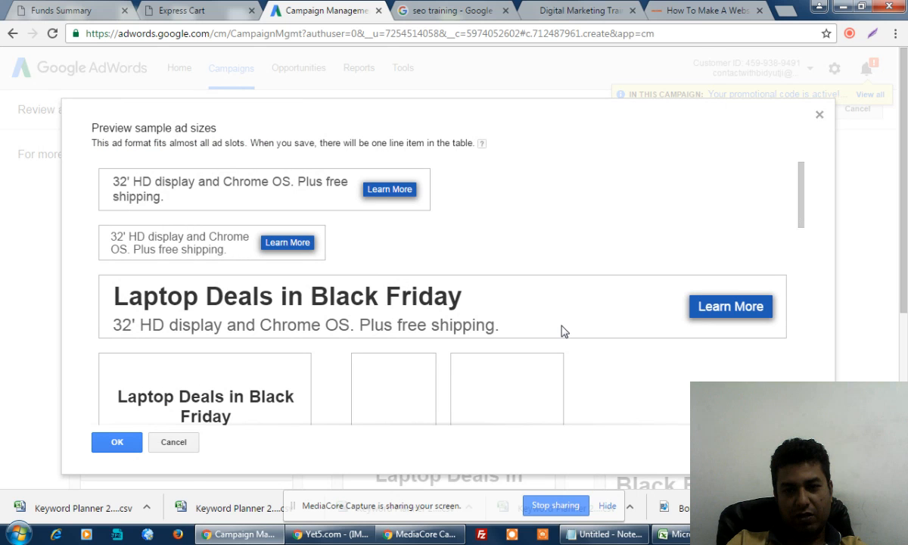
pyautogui.scroll(-5, 561, 331)
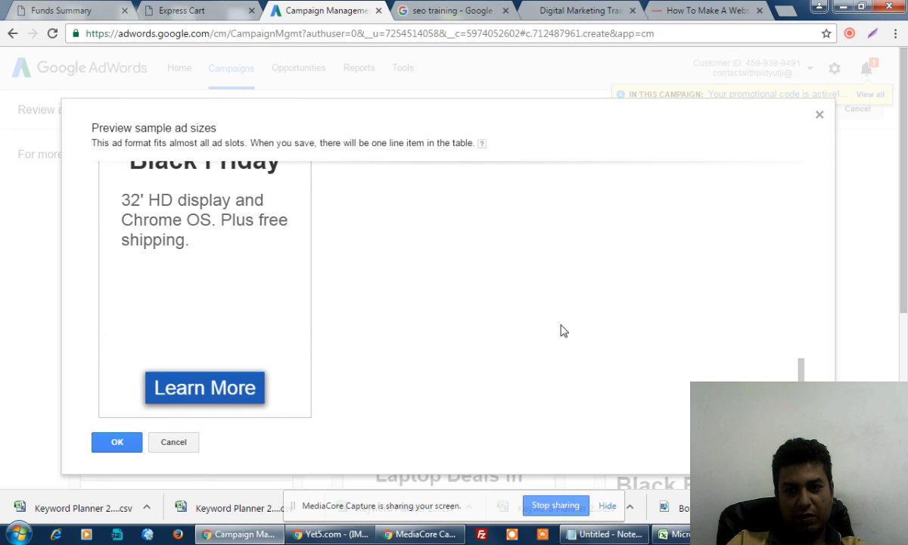
pyautogui.scroll(5, 802, 164)
pyautogui.click(819, 115)
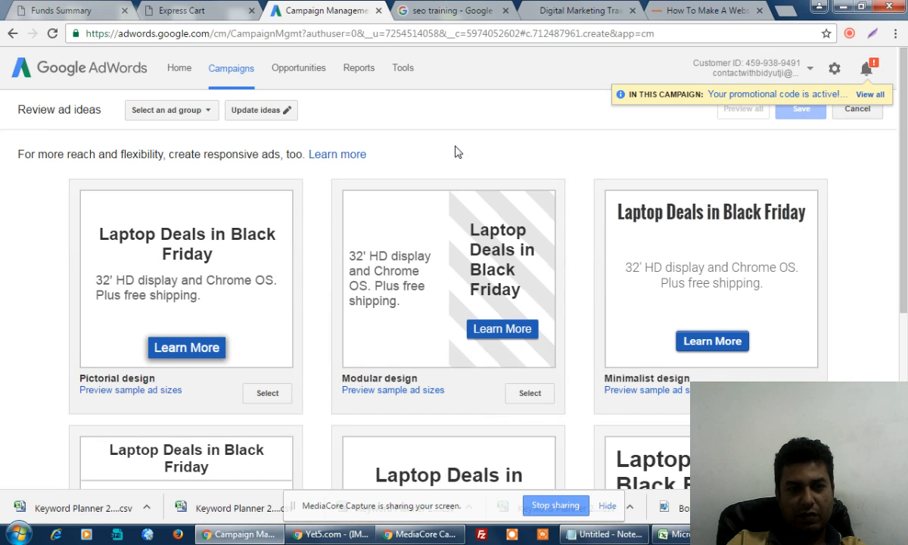
pyautogui.click(191, 112)
pyautogui.click(441, 136)
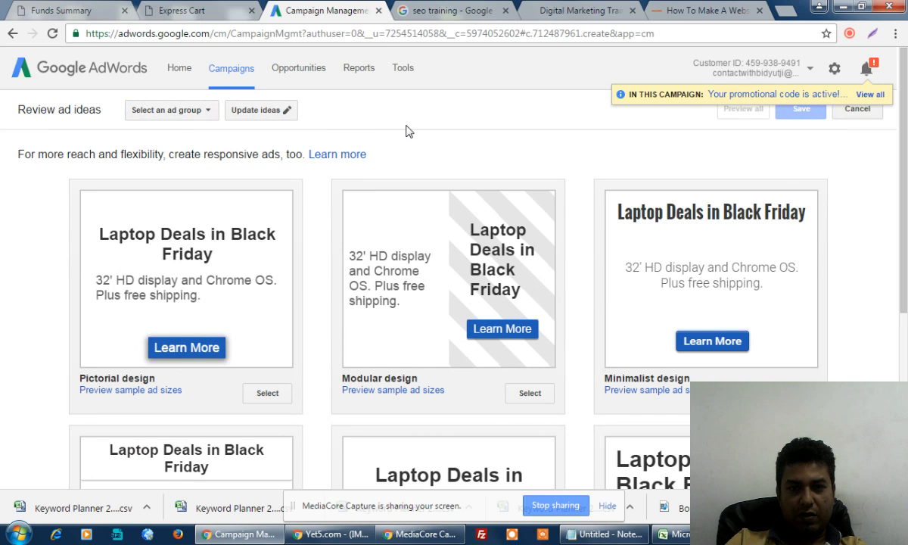
# Leave the ad ideas and try to upload an image ad to an ad group in the Digital Marketing - Display campaign
pyautogui.click(12, 34)
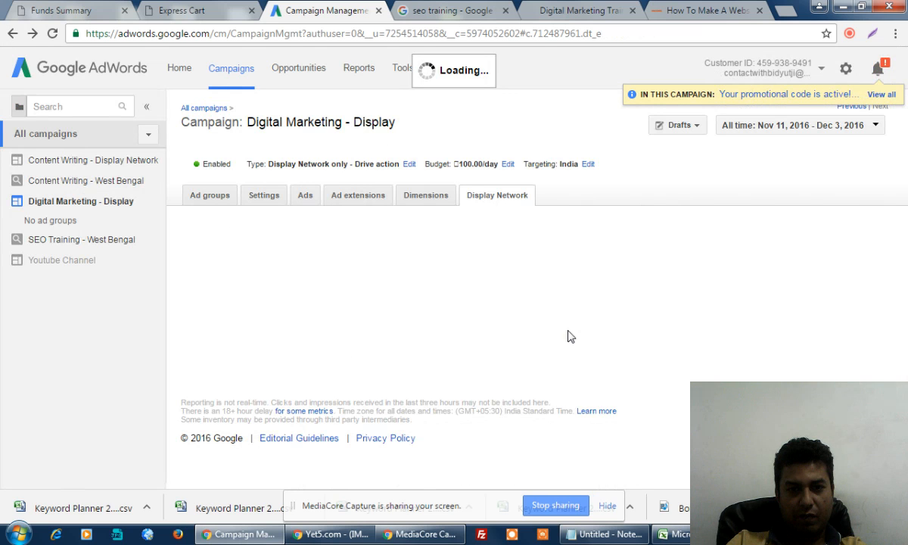
pyautogui.click(307, 199)
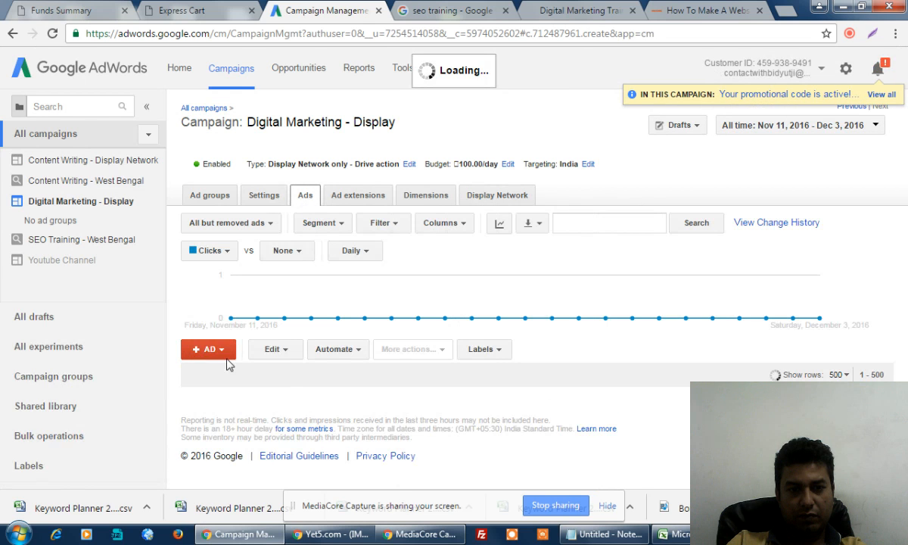
pyautogui.click(215, 351)
pyautogui.click(219, 391)
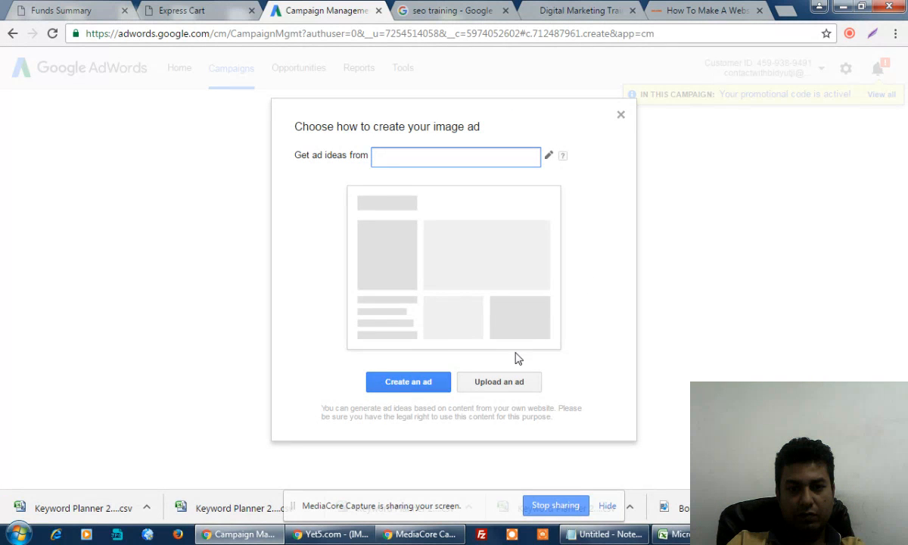
pyautogui.click(499, 382)
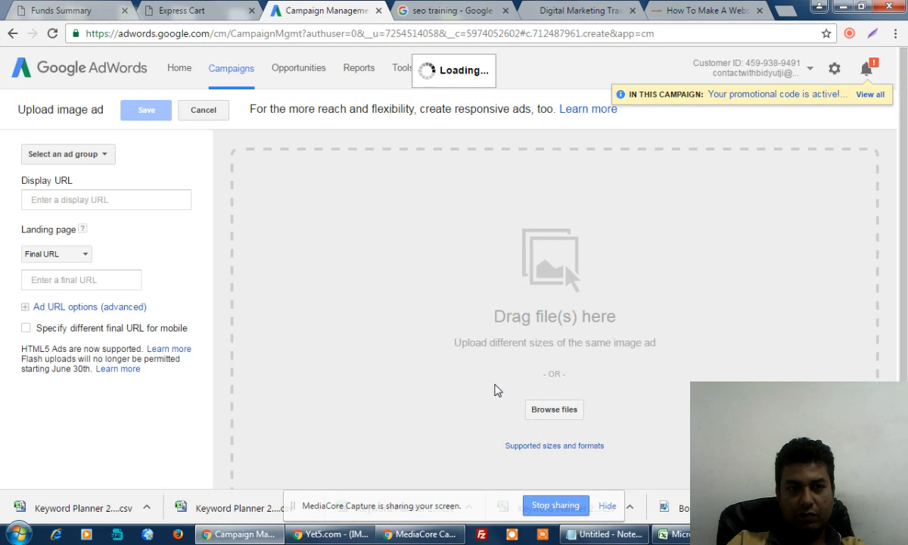
pyautogui.click(104, 156)
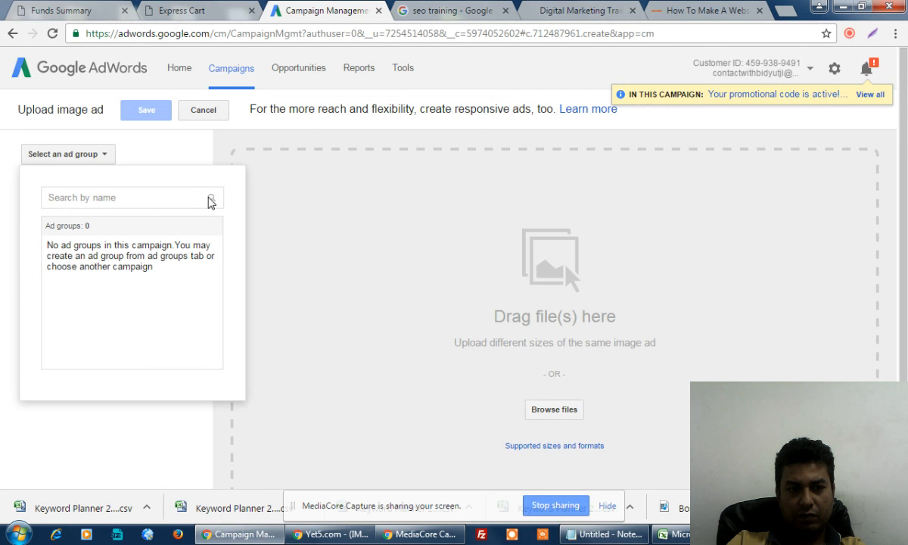
pyautogui.click(84, 403)
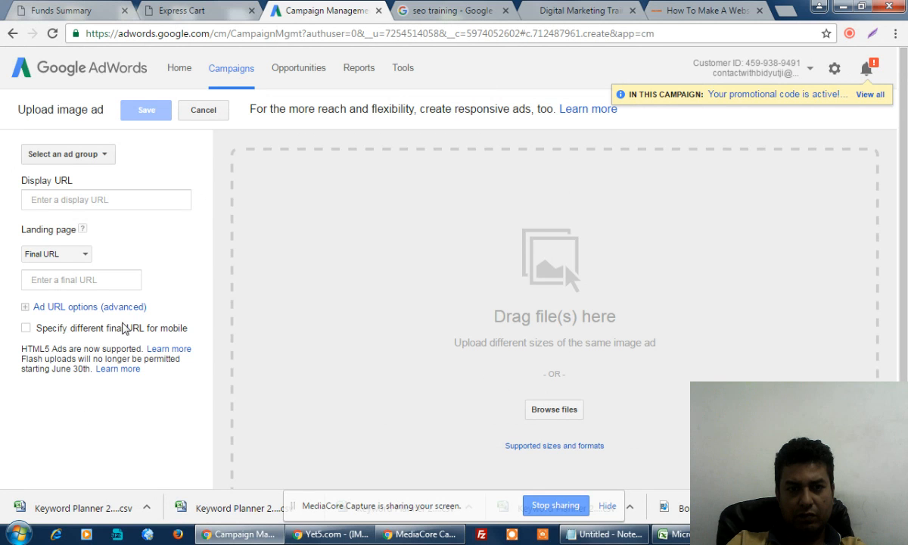
# Permanently remove the Digital Marketing - Display campaign from the list of all campaigns
pyautogui.click(241, 71)
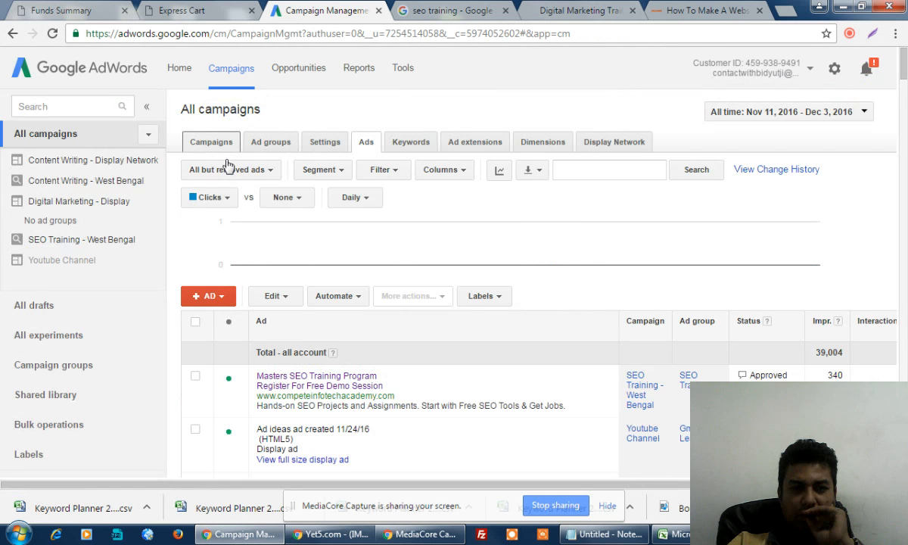
pyautogui.scroll(-2, 381, 398)
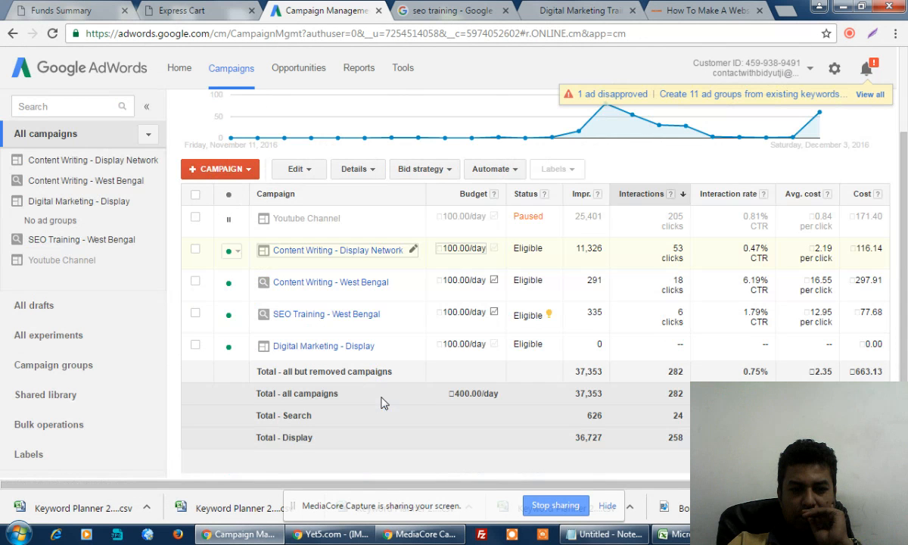
pyautogui.click(195, 329)
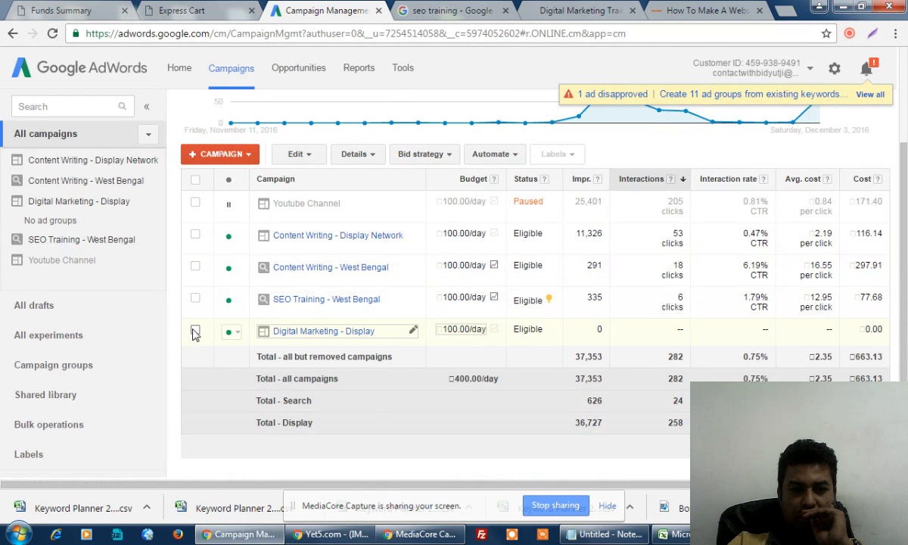
pyautogui.click(293, 154)
pyautogui.click(310, 215)
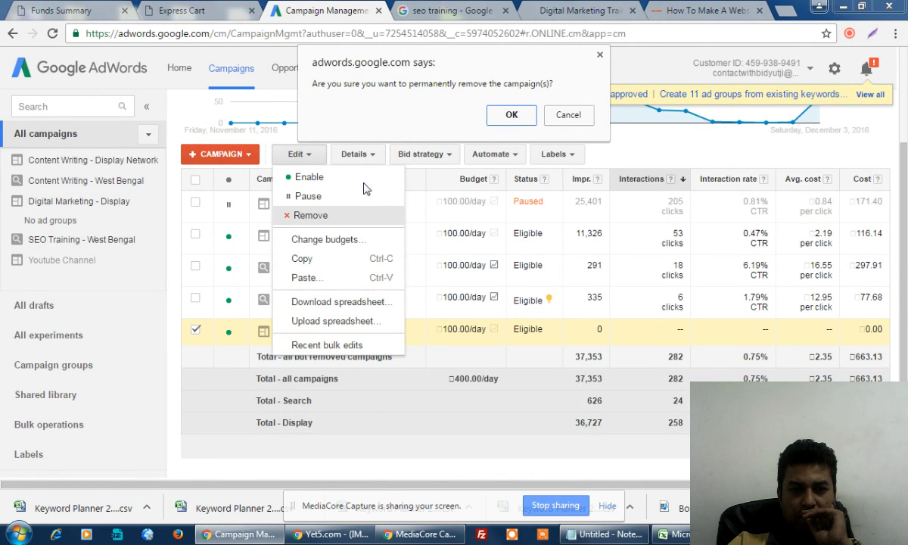
pyautogui.click(511, 115)
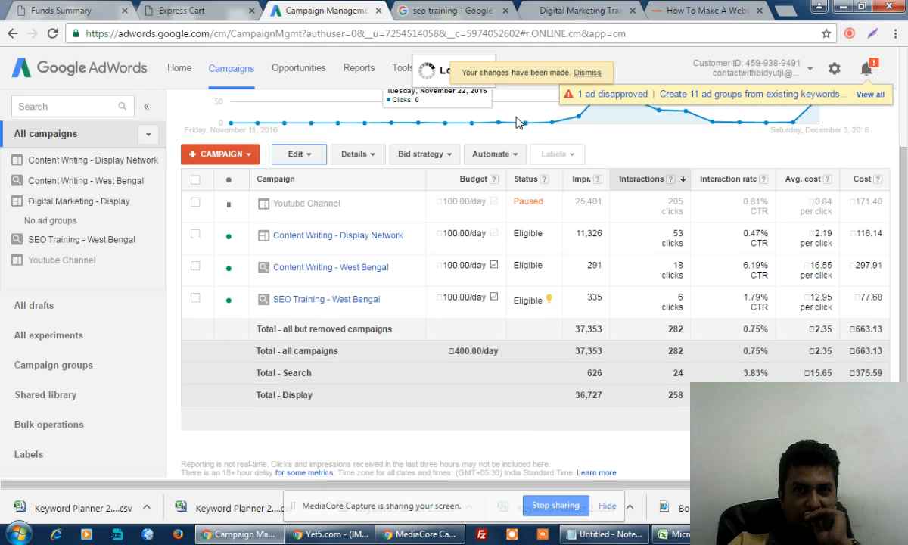
pyautogui.scroll(2, 415, 297)
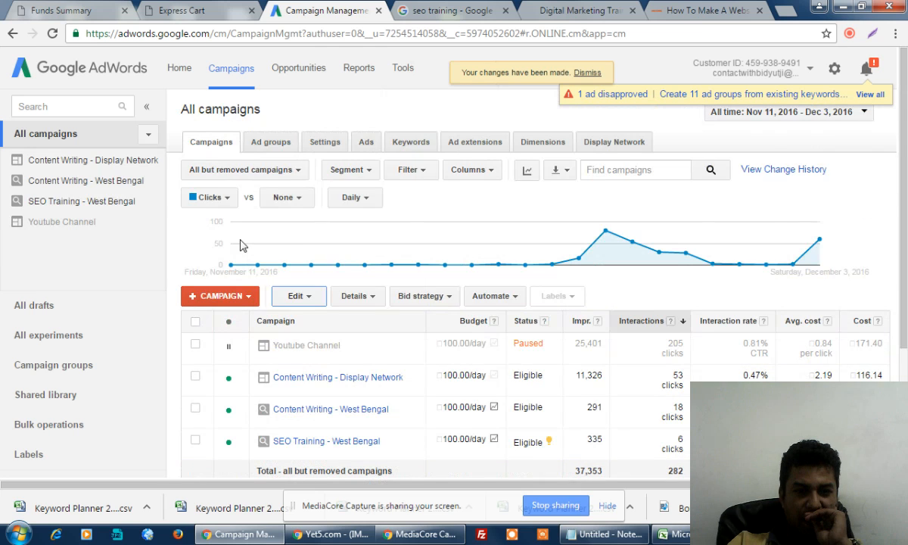
# Start a new Display Network only campaign and target customers in all languages
pyautogui.click(227, 296)
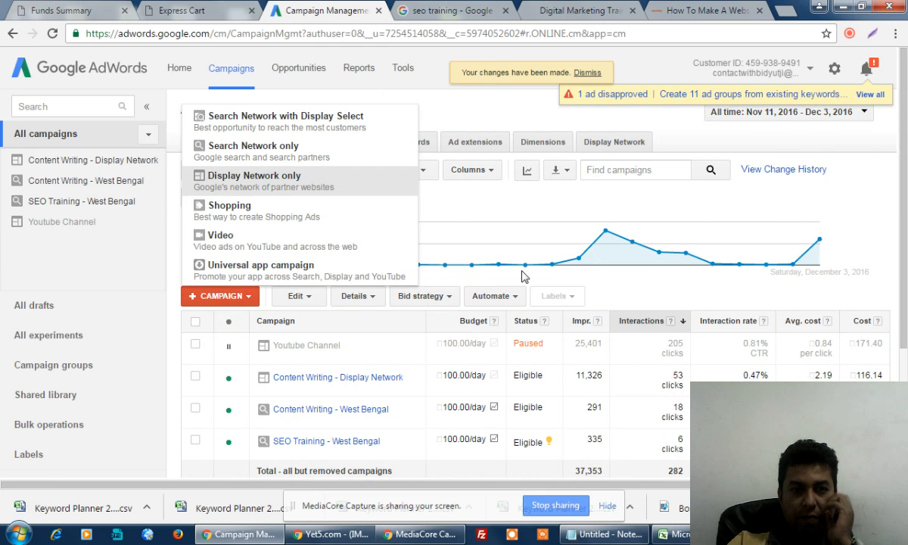
pyautogui.click(274, 190)
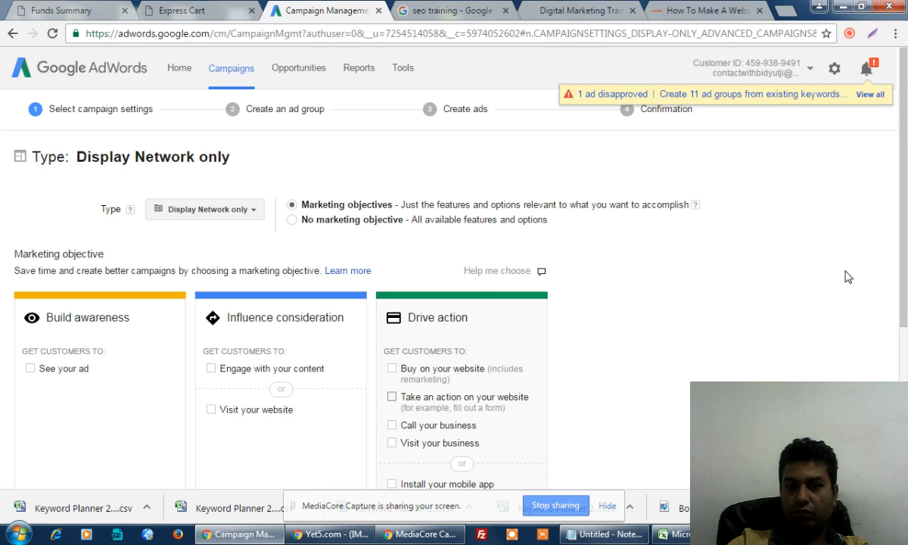
pyautogui.scroll(-5, 847, 277)
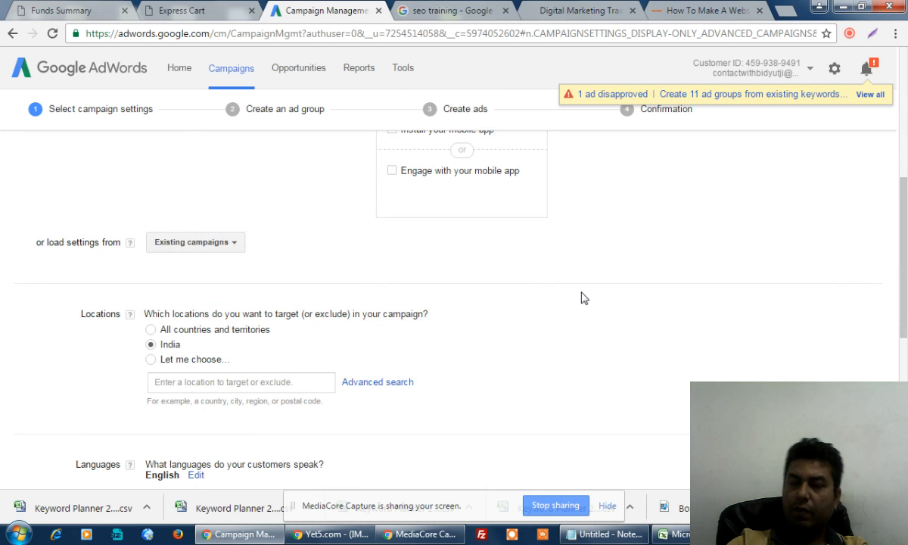
pyautogui.scroll(-2, 531, 264)
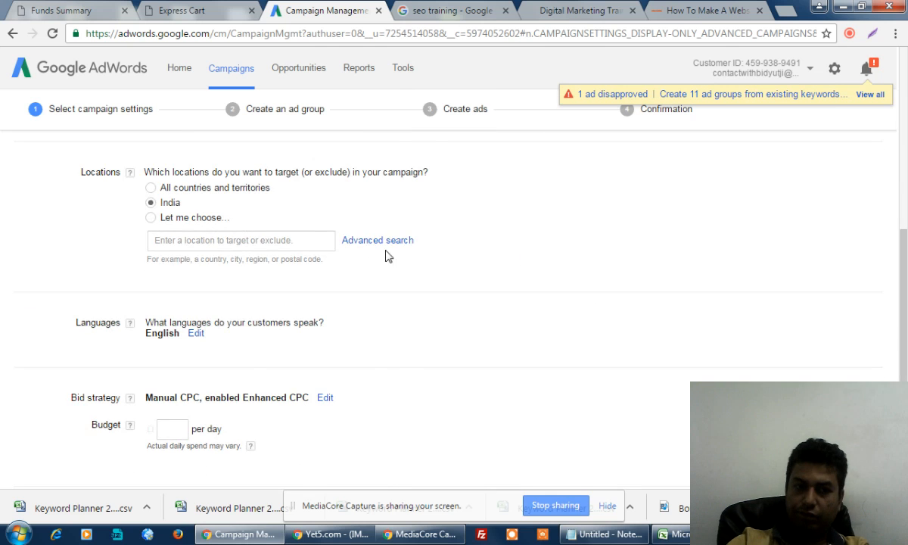
pyautogui.scroll(-2, 247, 369)
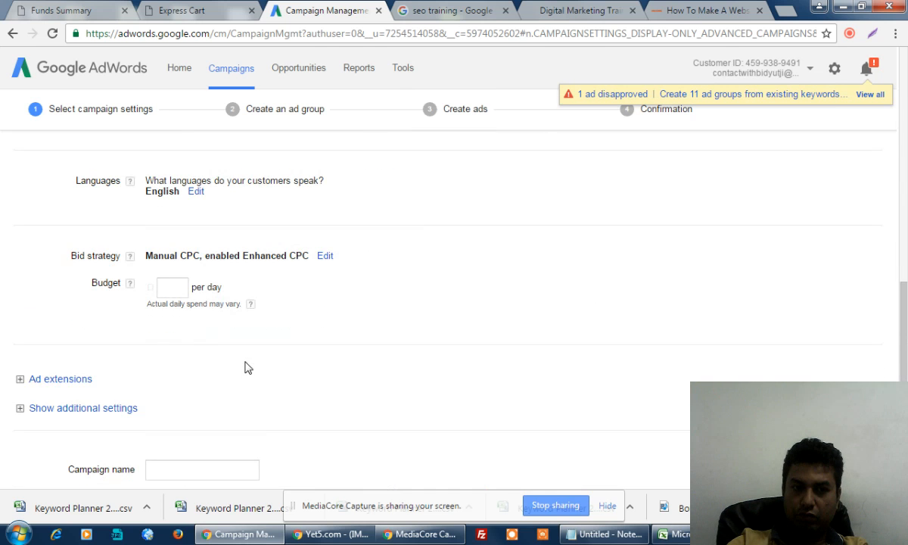
pyautogui.click(196, 191)
pyautogui.click(150, 203)
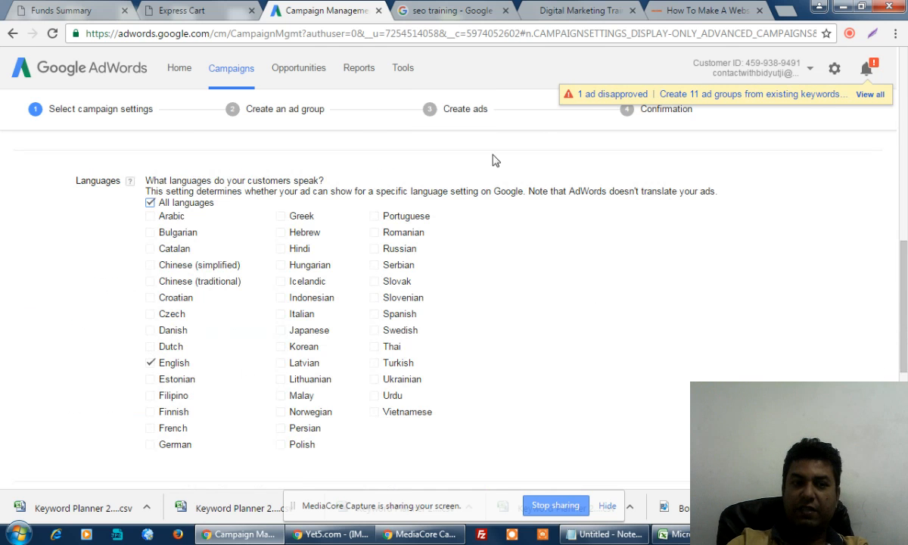
# Set the campaign's daily budget to 100 per day
pyautogui.scroll(-5, 722, 250)
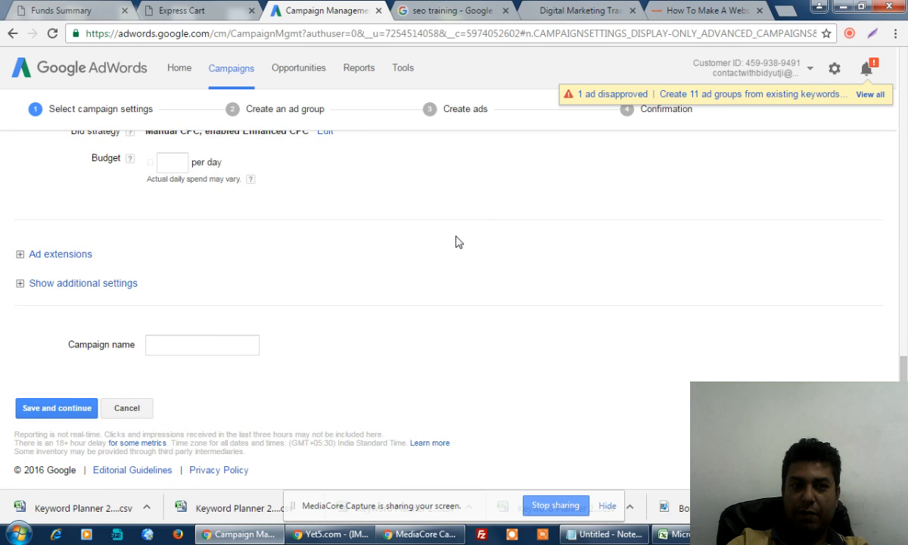
pyautogui.scroll(1, 456, 241)
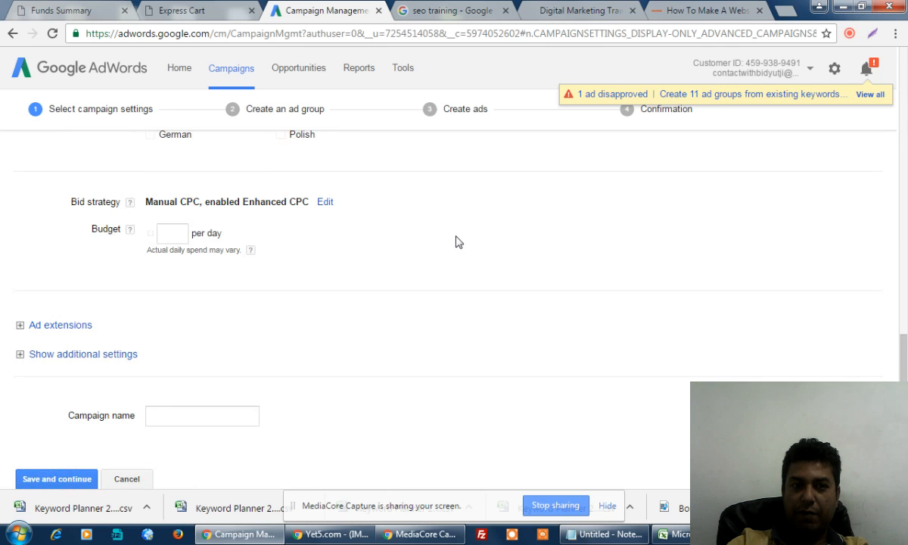
pyautogui.click(168, 234)
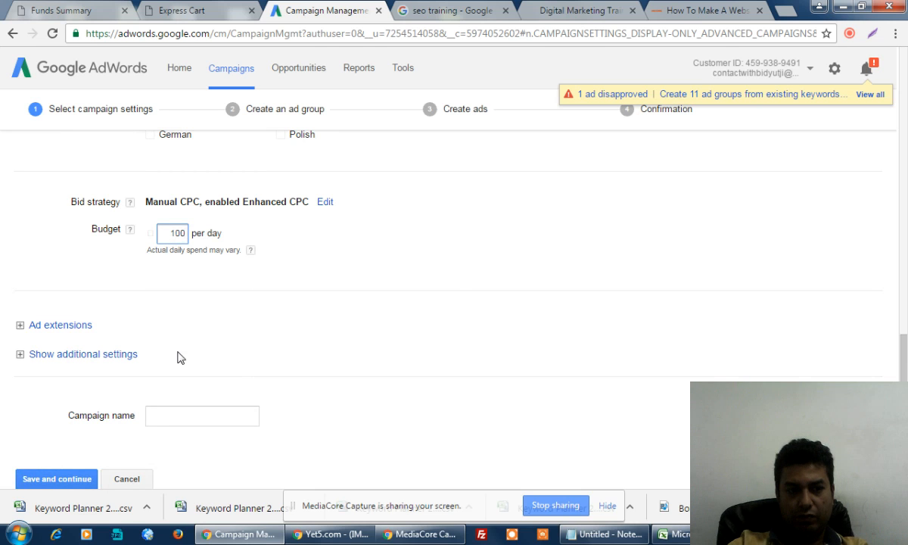
# Extend the campaign's ads with a call extension that uses all four saved phone numbers
pyautogui.click(79, 326)
pyautogui.scroll(-1, 367, 323)
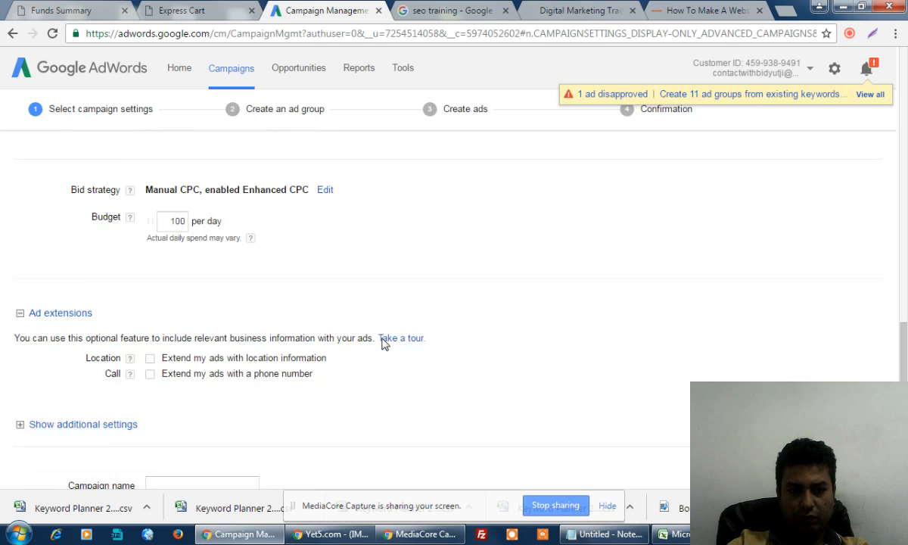
pyautogui.click(150, 315)
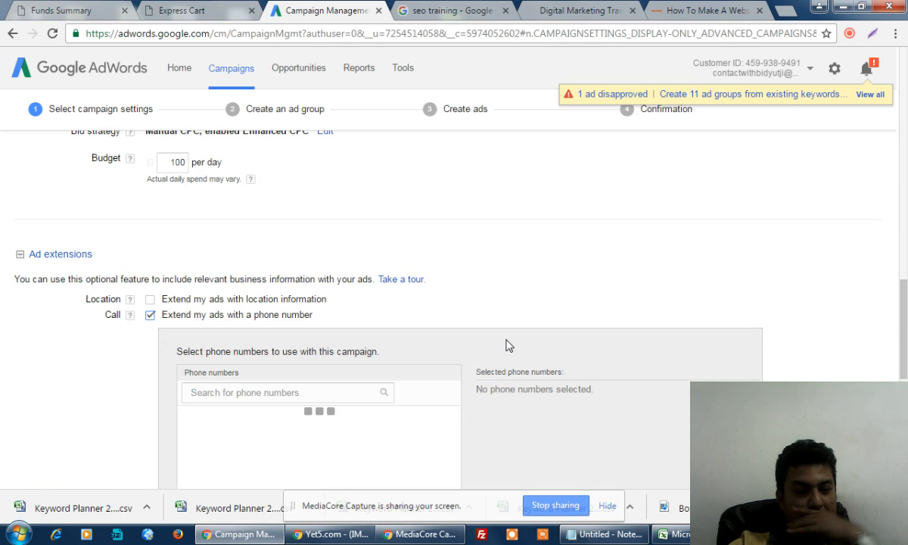
pyautogui.scroll(-1, 508, 344)
pyautogui.scroll(-1, 508, 345)
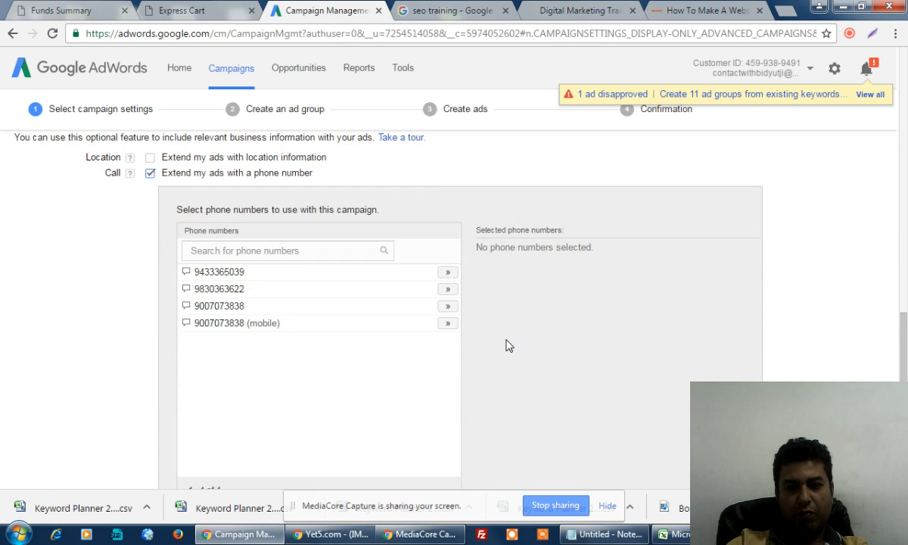
pyautogui.click(448, 273)
pyautogui.click(448, 290)
pyautogui.click(448, 307)
pyautogui.click(448, 324)
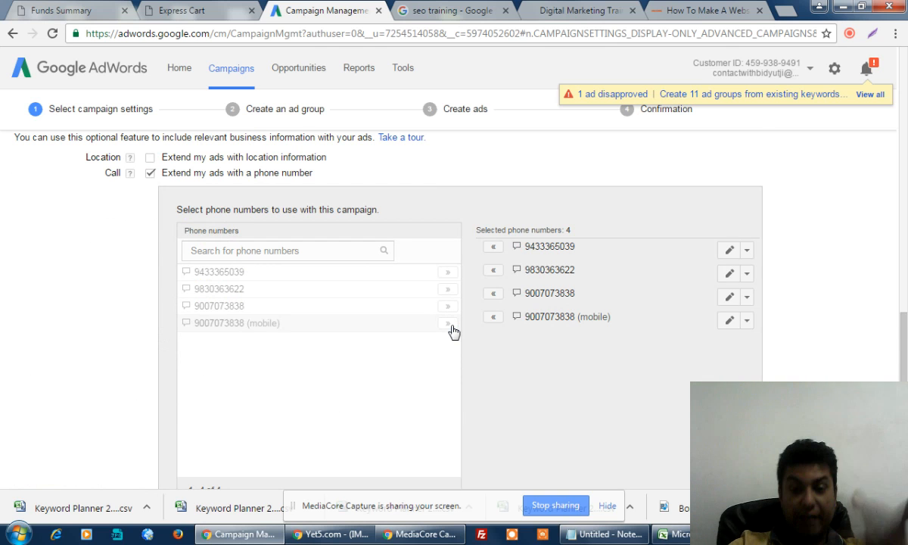
# Name the campaign "Digital Marketing - Display" and save its settings to continue to the ad group
pyautogui.scroll(-1, 452, 331)
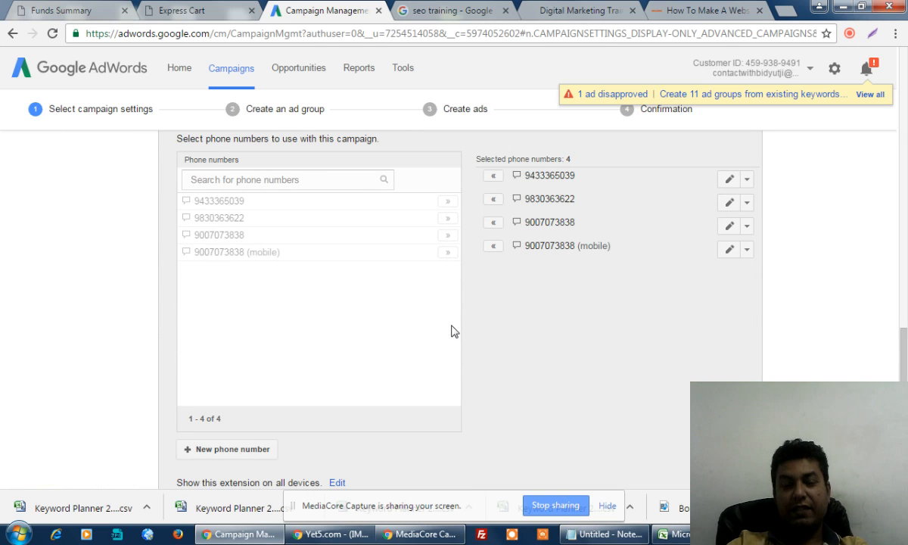
pyautogui.scroll(-2, 453, 330)
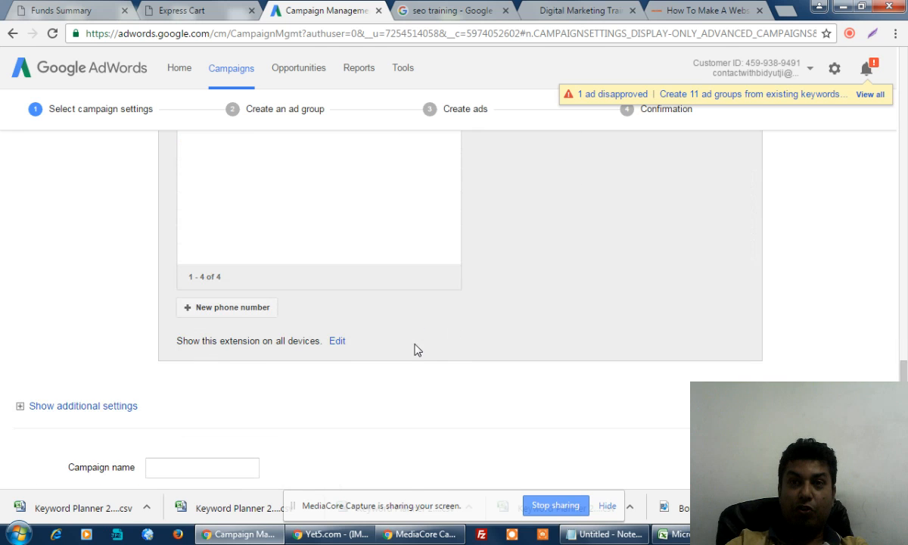
pyautogui.scroll(-2, 415, 349)
pyautogui.scroll(1, 370, 310)
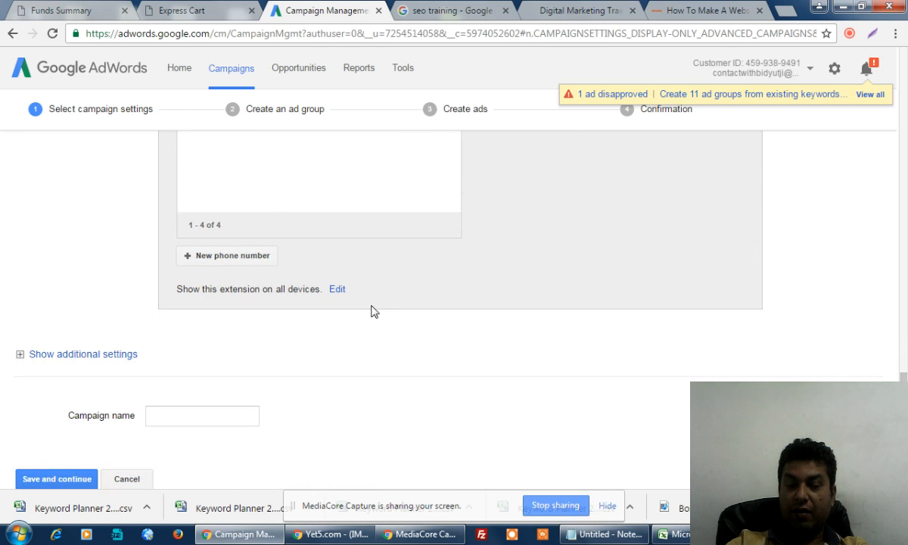
pyautogui.scroll(1, 371, 311)
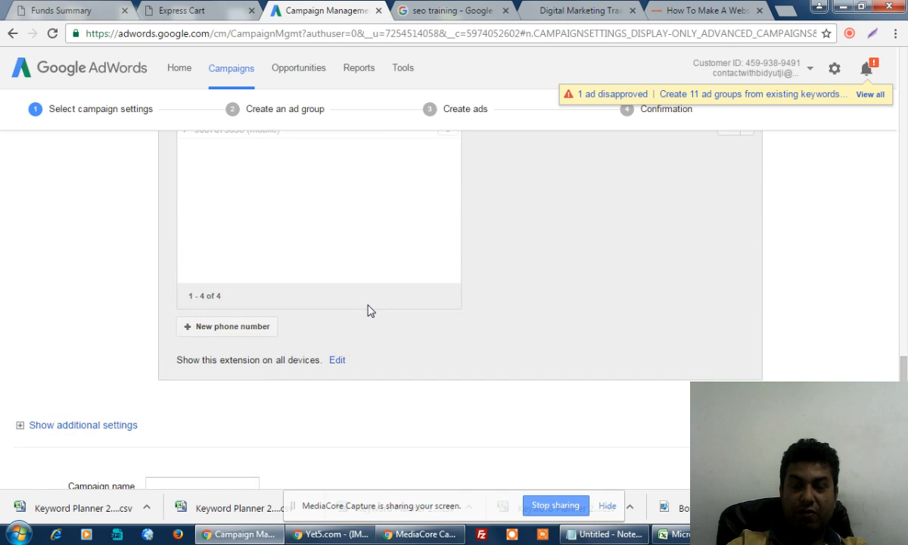
pyautogui.scroll(-1, 368, 311)
pyautogui.click(223, 416)
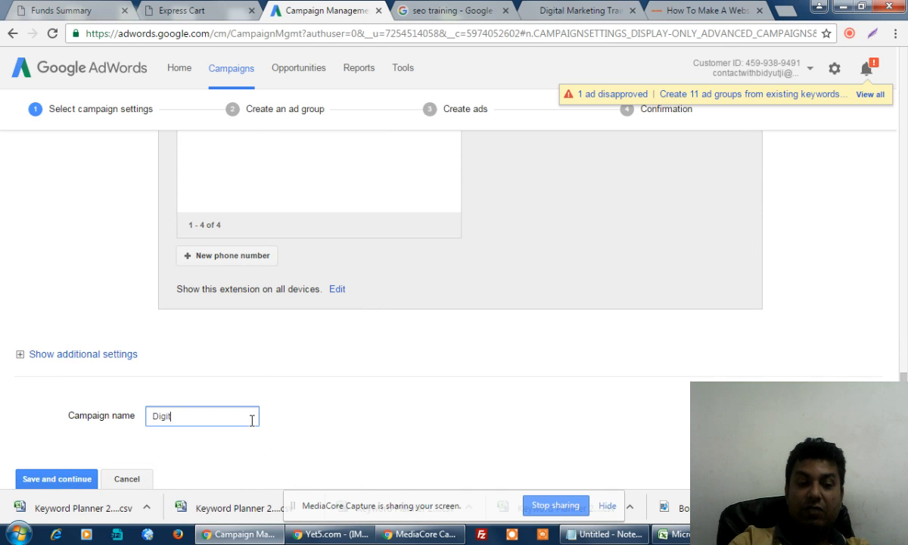
pyautogui.write('Digital MArketing - Displ')
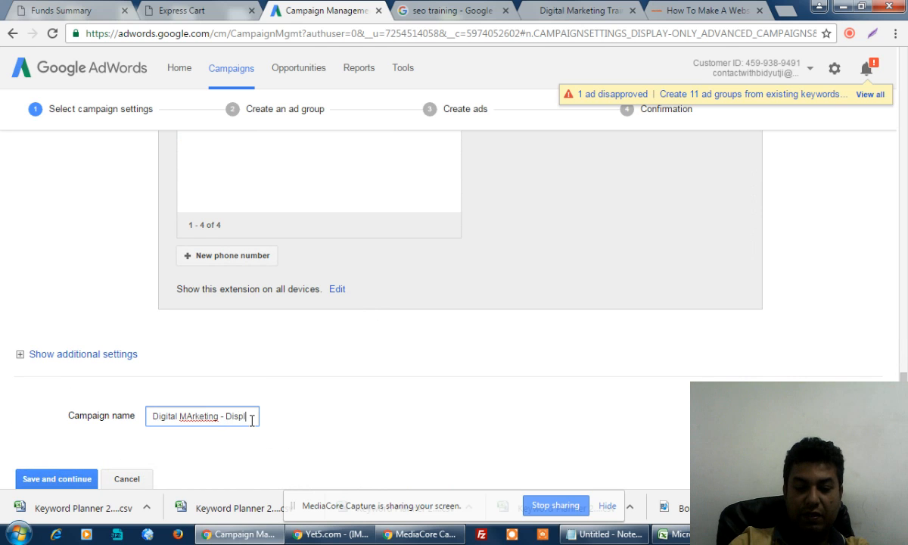
pyautogui.write('ay')
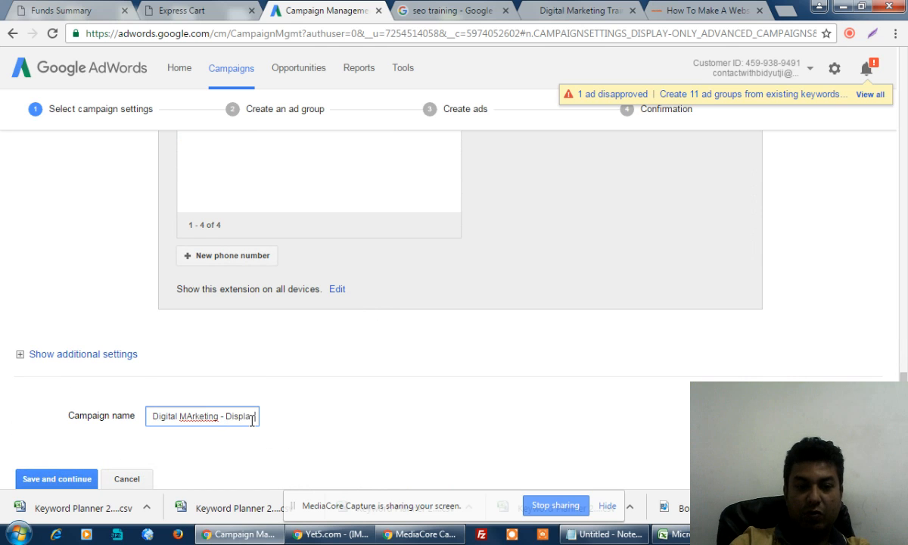
pyautogui.click(186, 416)
pyautogui.press('BackSpace')
pyautogui.write('a')
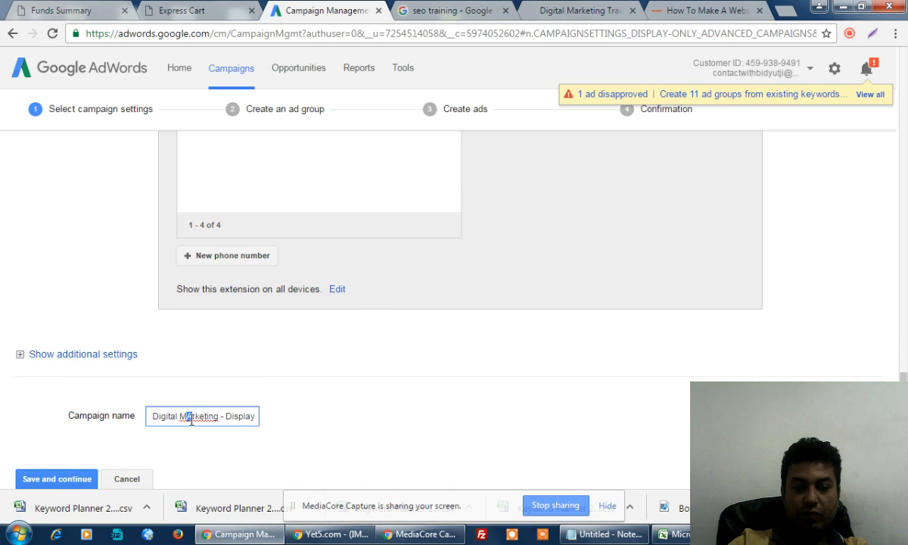
pyautogui.click(79, 478)
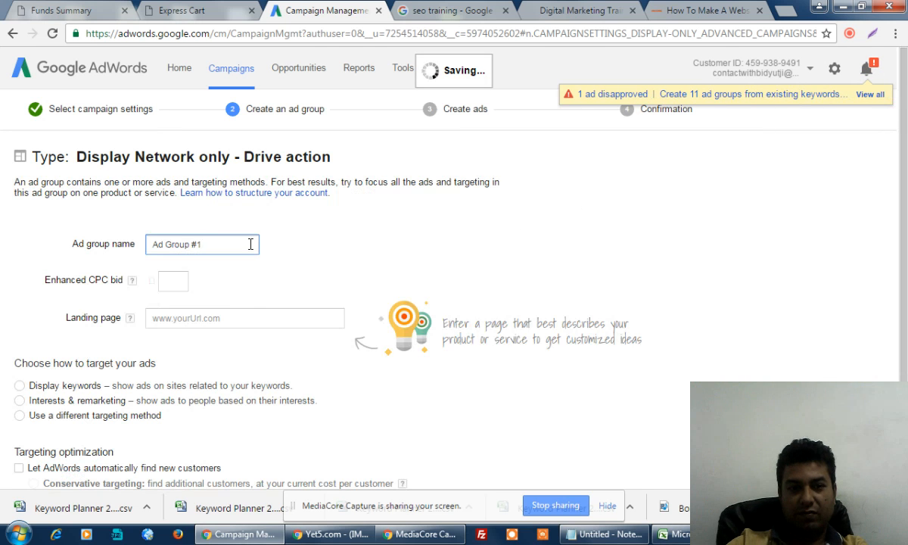
# Name the ad group "Banner ads" and set its enhanced CPC bid to 2
pyautogui.moveTo(203, 243); pyautogui.dragTo(136, 251)
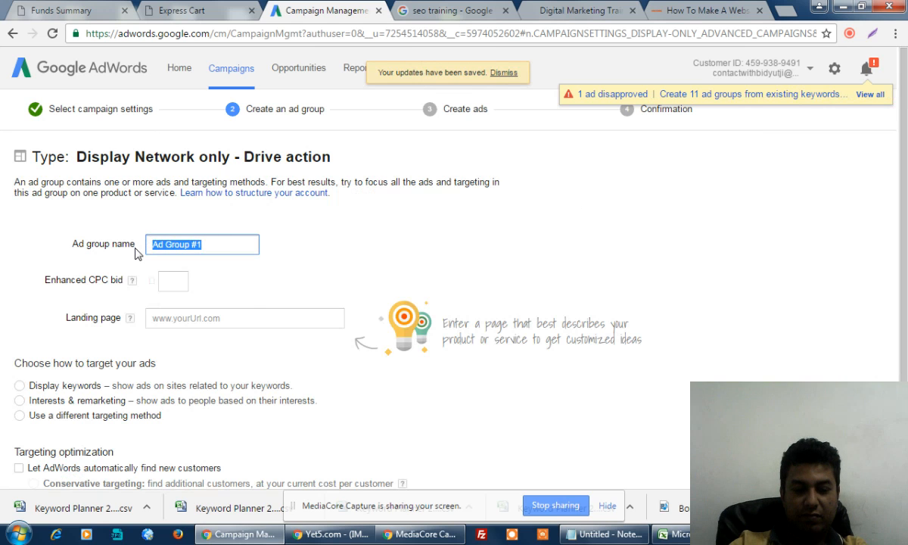
pyautogui.write('Banner ads')
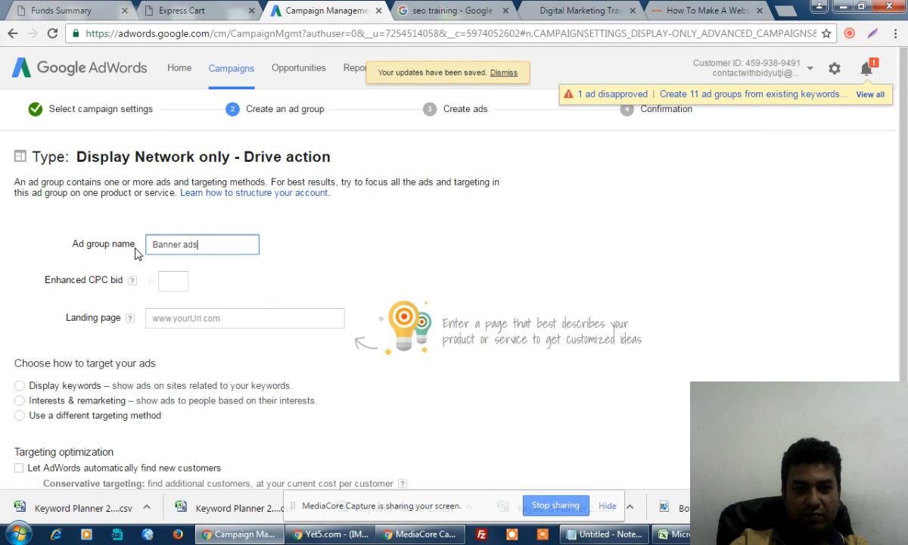
pyautogui.click(180, 285)
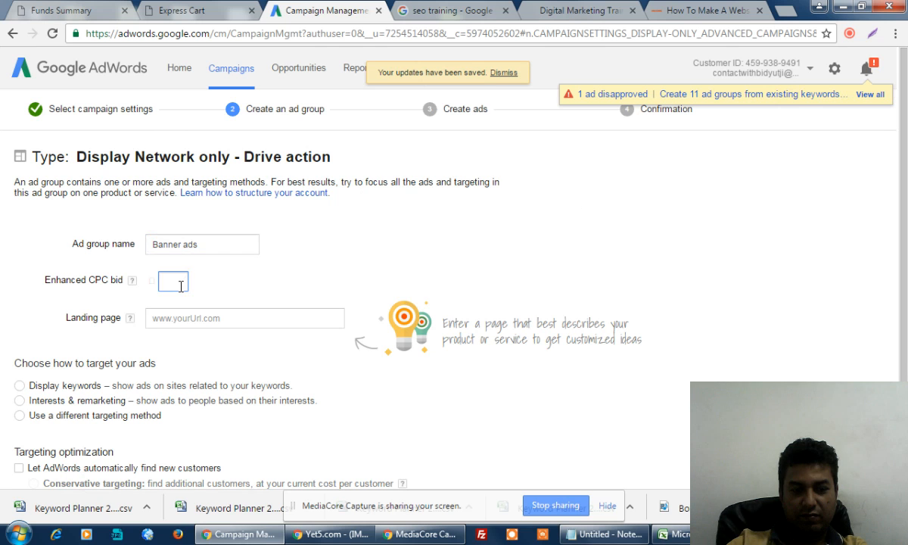
pyautogui.write('2')
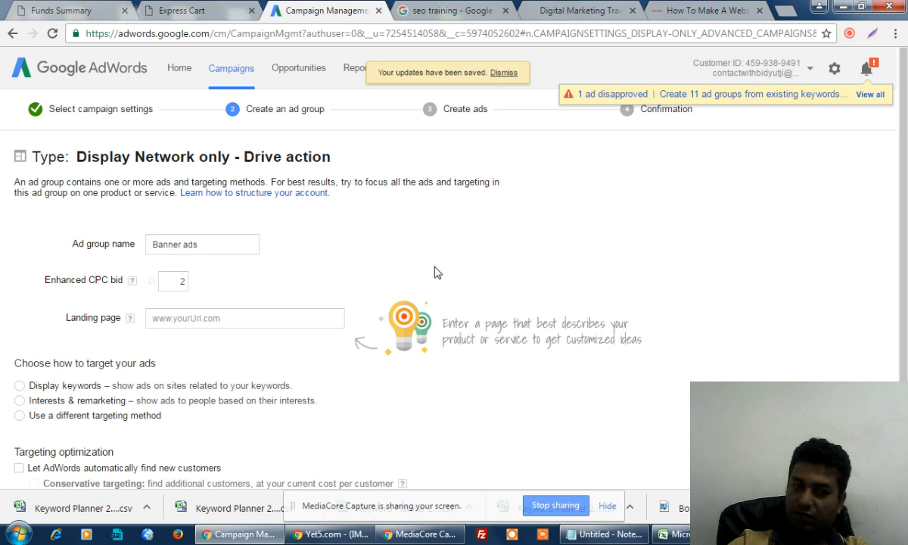
pyautogui.click(276, 315)
pyautogui.click(563, 11)
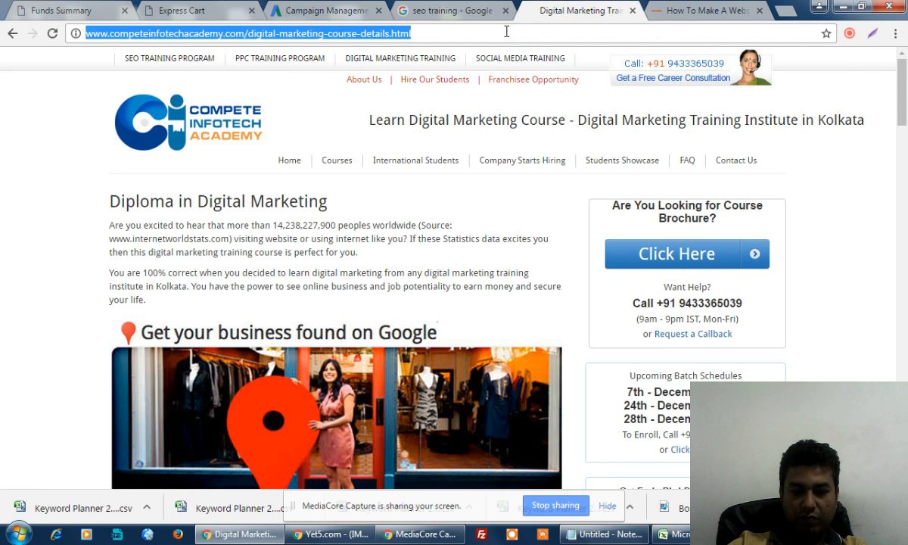
pyautogui.click(314, 14)
pyautogui.write('http://www.competeinfotechacademy.com/digital-marketing-course-details.html')
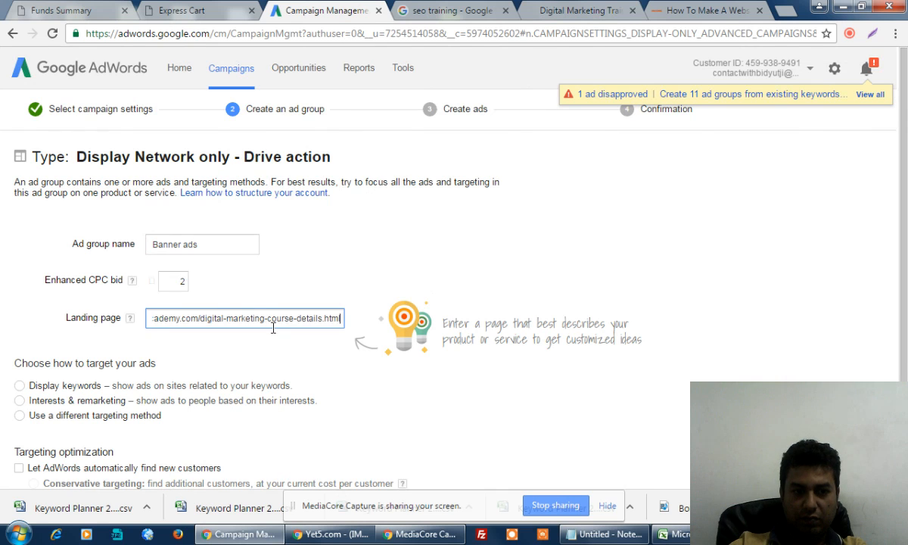
pyautogui.click(554, 241)
pyautogui.scroll(-3, 553, 241)
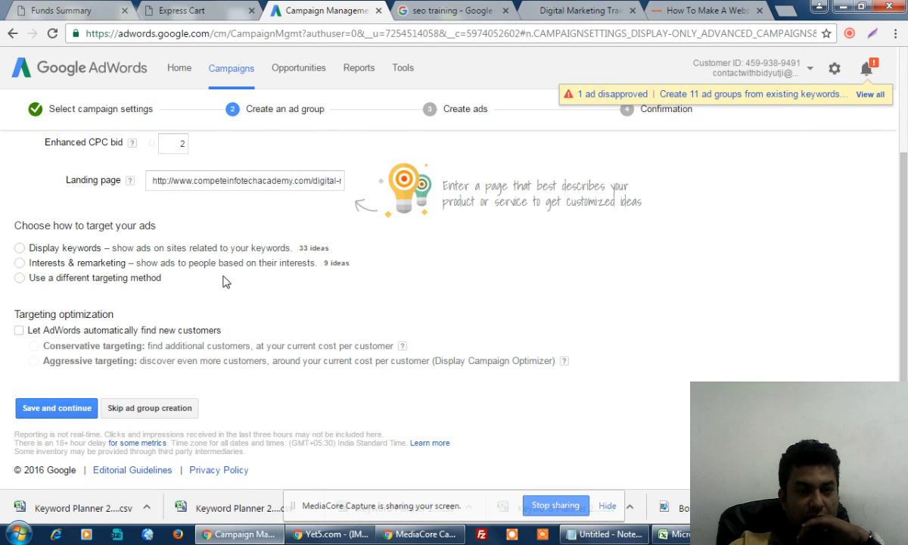
pyautogui.scroll(1, 286, 282)
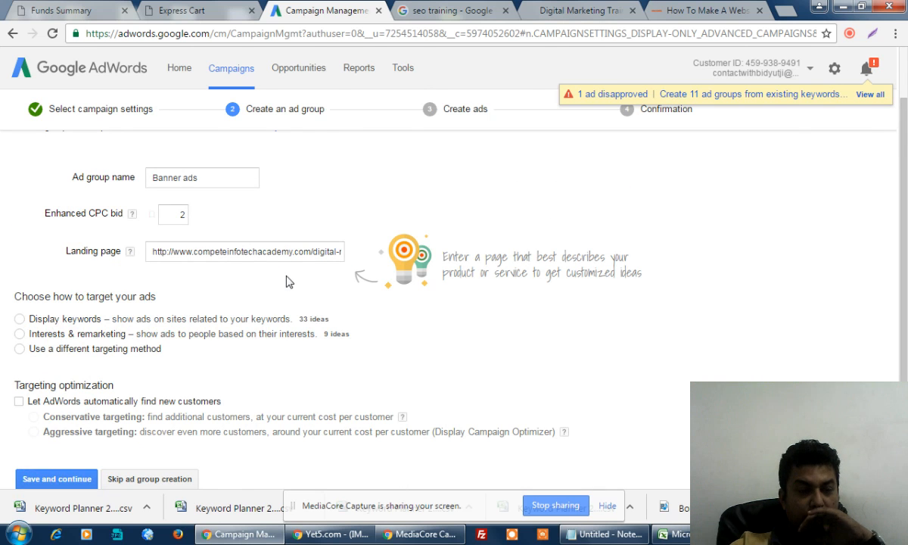
pyautogui.doubleClick(182, 215)
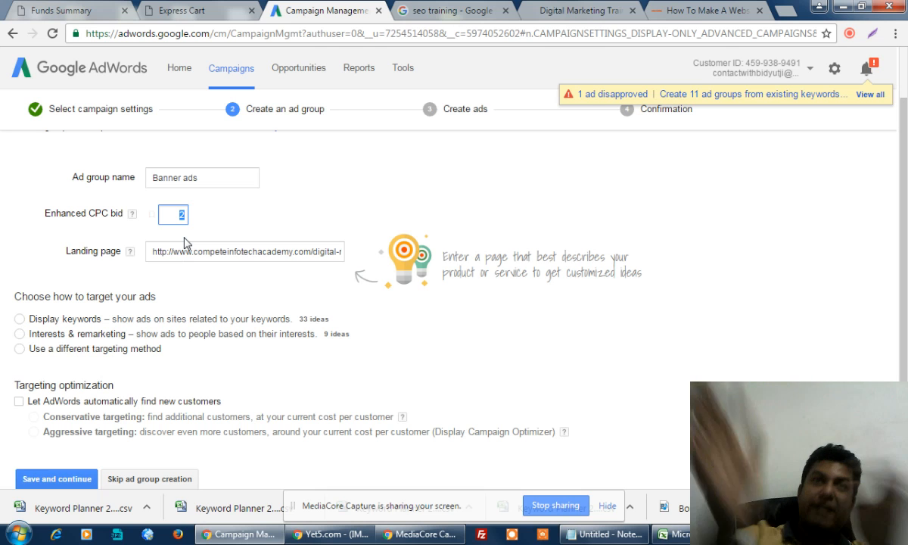
pyautogui.click(266, 204)
# Target the ads by display keywords and add the ideas internet marketing training course, social media marketing online course, search engine marketing course, and internet marketing online course
pyautogui.scroll(-1, 260, 229)
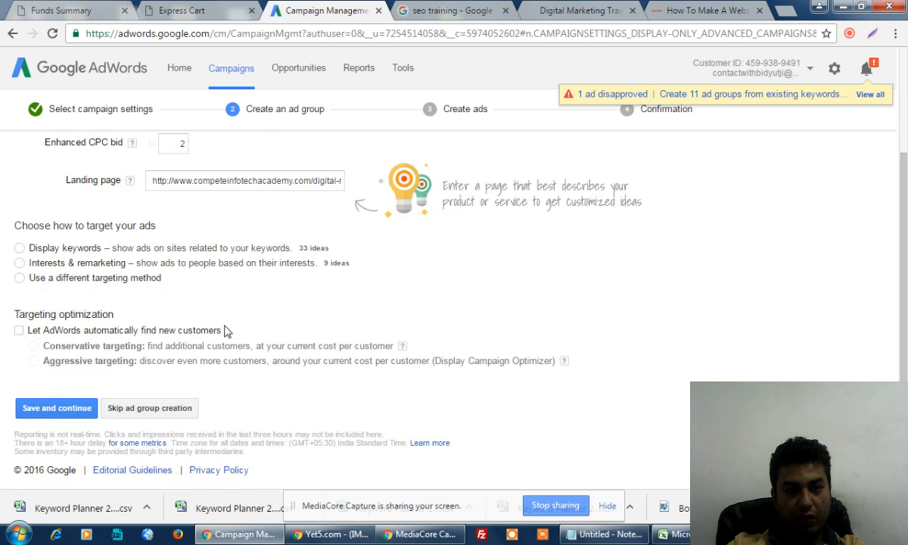
pyautogui.click(20, 248)
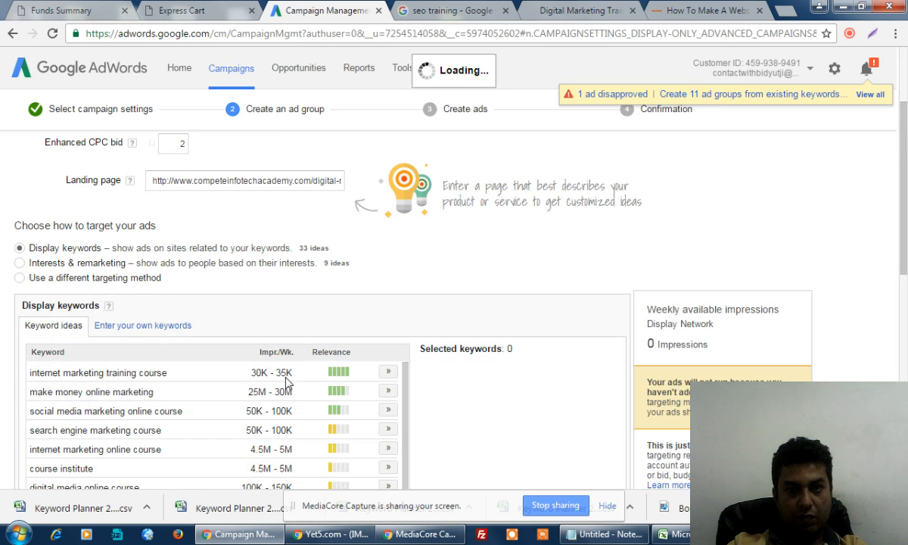
pyautogui.click(388, 371)
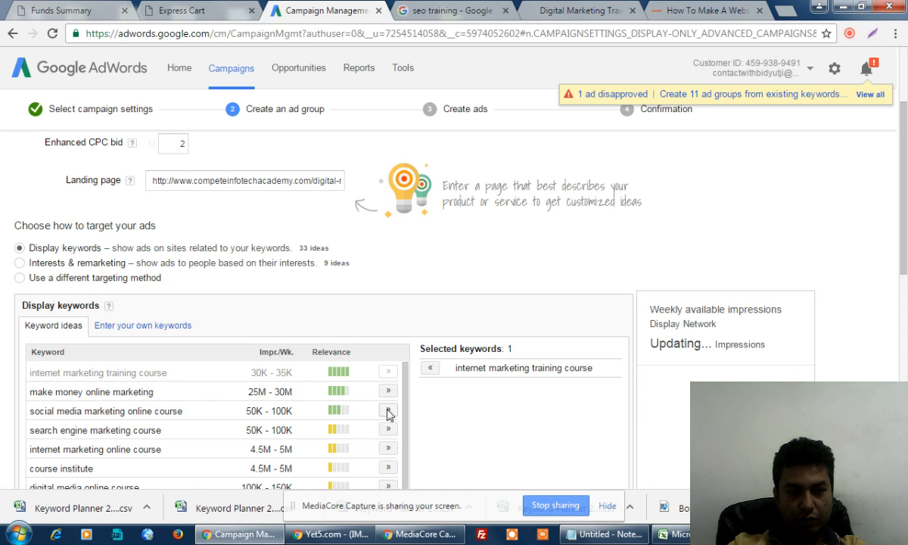
pyautogui.click(387, 411)
pyautogui.click(387, 430)
pyautogui.click(387, 451)
# Add the keyword ideas "course institute", "digital media online course" and "course schedules" to the selected display keywords
pyautogui.scroll(-2, 370, 452)
pyautogui.scroll(1, 371, 452)
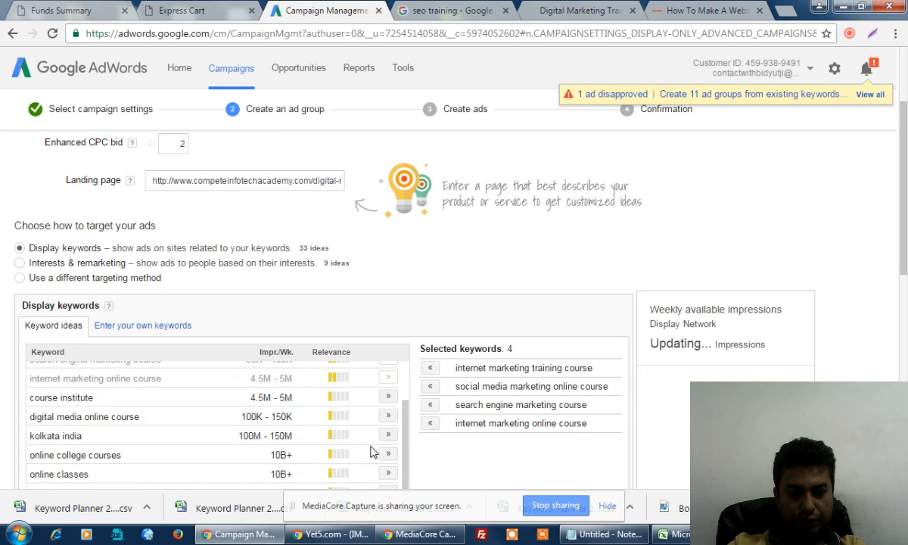
pyautogui.click(388, 397)
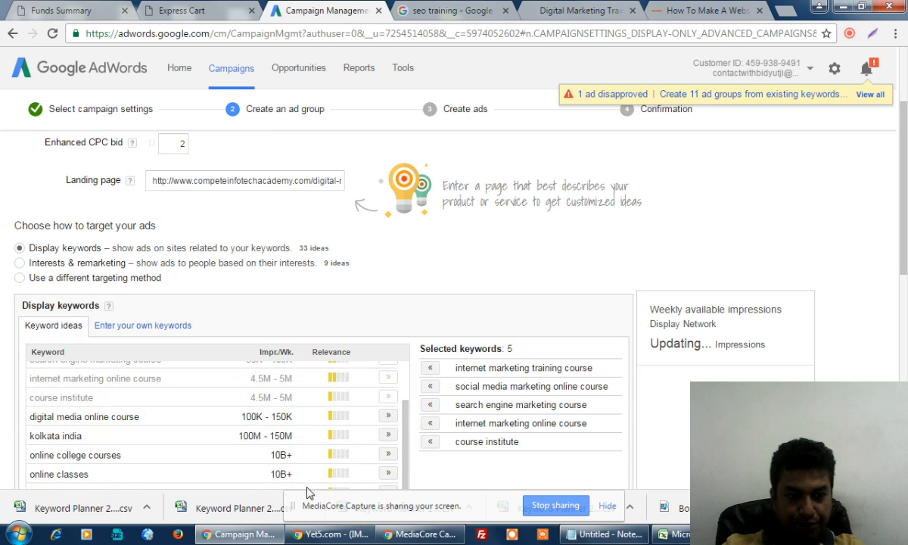
pyautogui.click(387, 417)
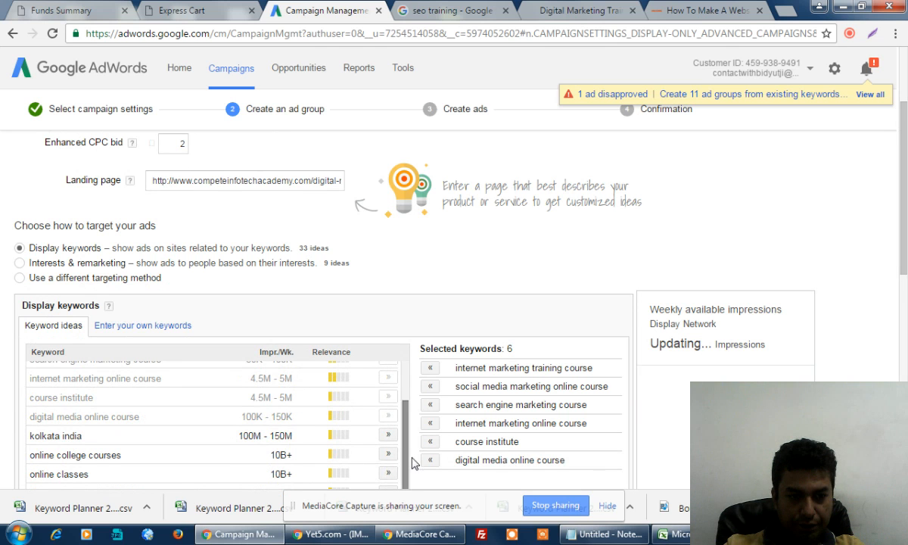
pyautogui.moveTo(905, 242); pyautogui.dragTo(906, 358)
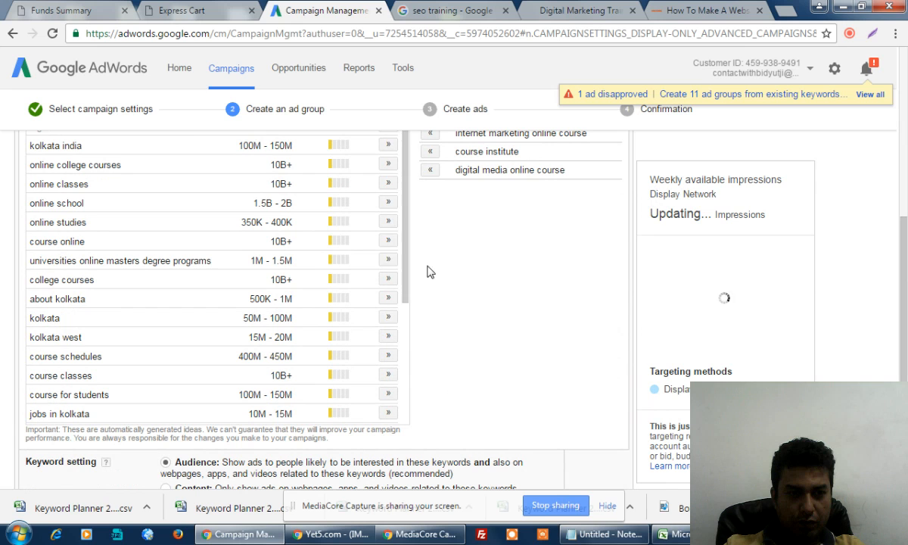
pyautogui.click(388, 355)
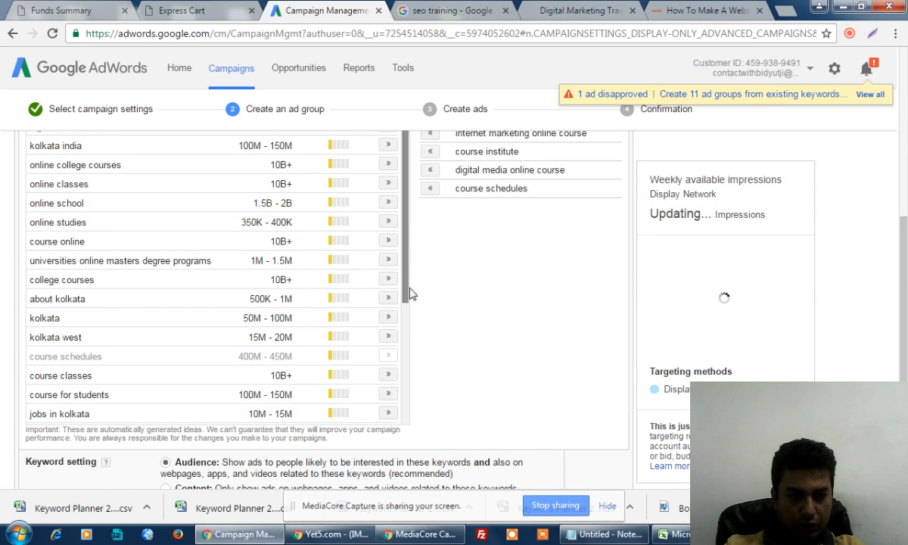
# Select the keyword ideas "course for students", "course classes", "e learning online training", "seo class" and "class schedules" for the ad group
pyautogui.moveTo(406, 274); pyautogui.dragTo(407, 348)
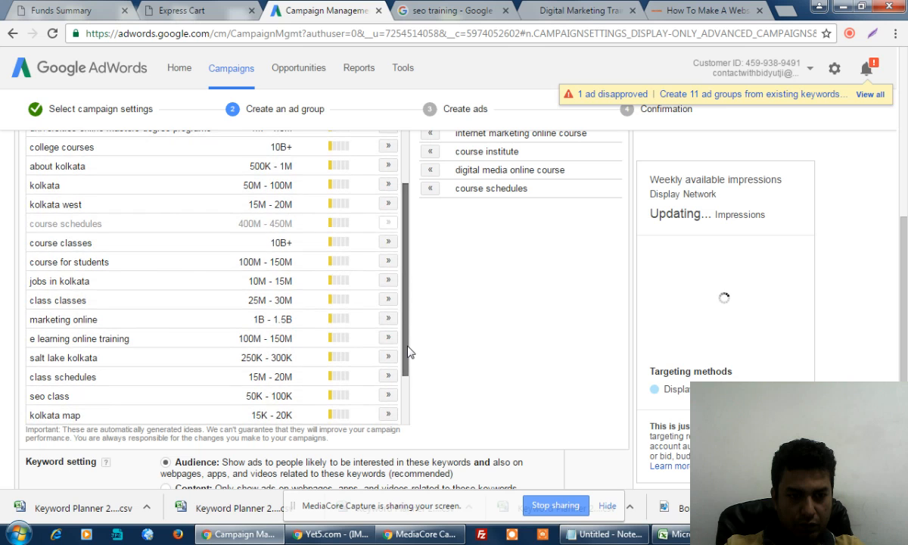
pyautogui.click(388, 261)
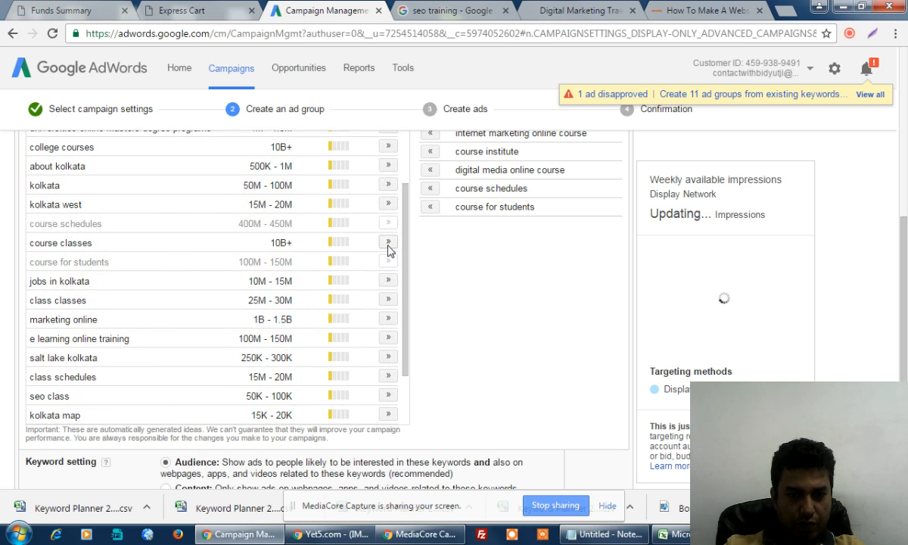
pyautogui.click(388, 242)
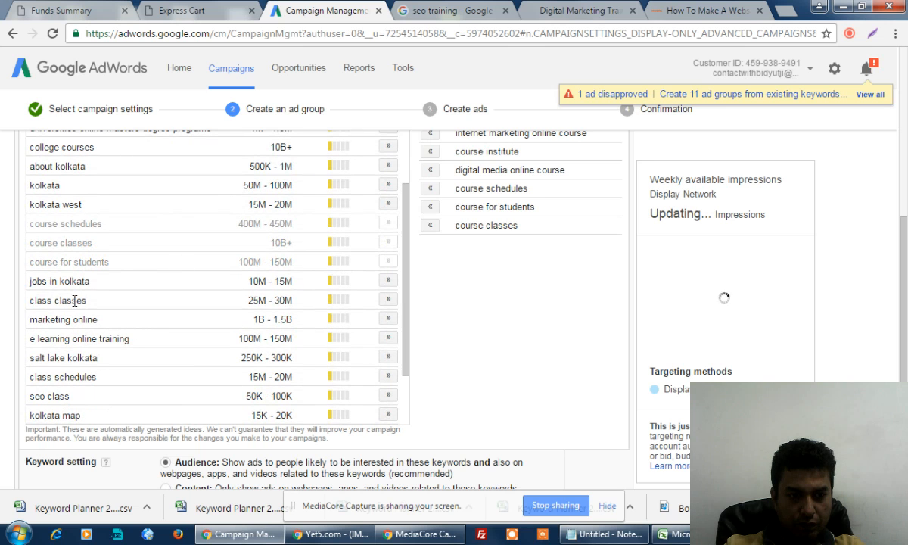
pyautogui.click(387, 338)
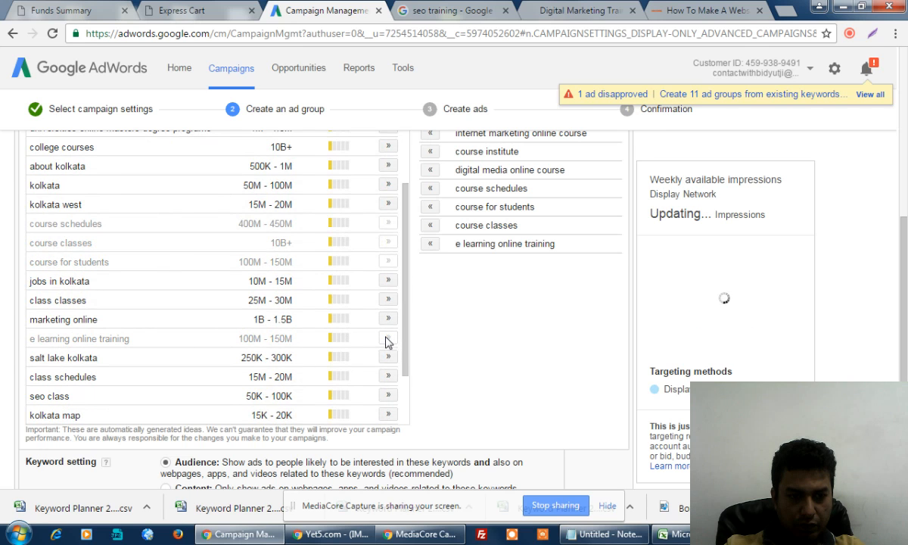
pyautogui.click(387, 395)
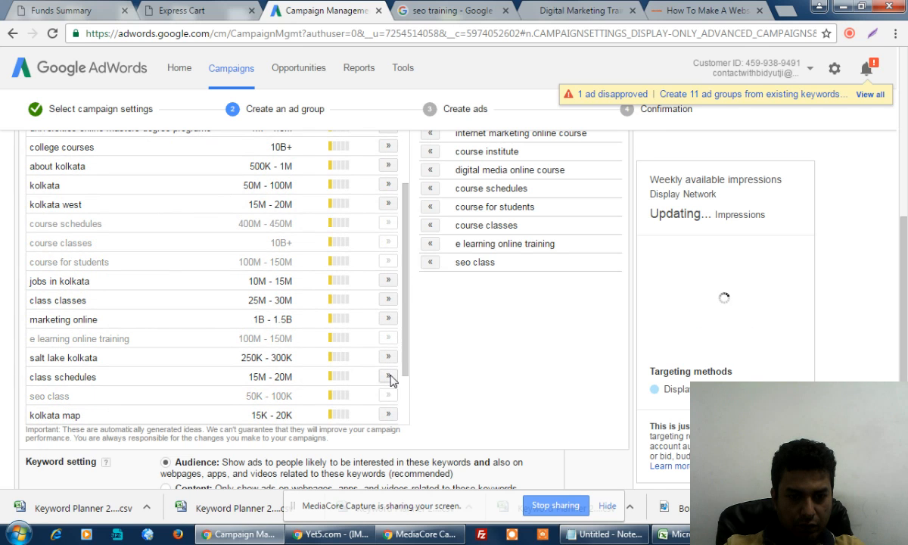
pyautogui.click(391, 376)
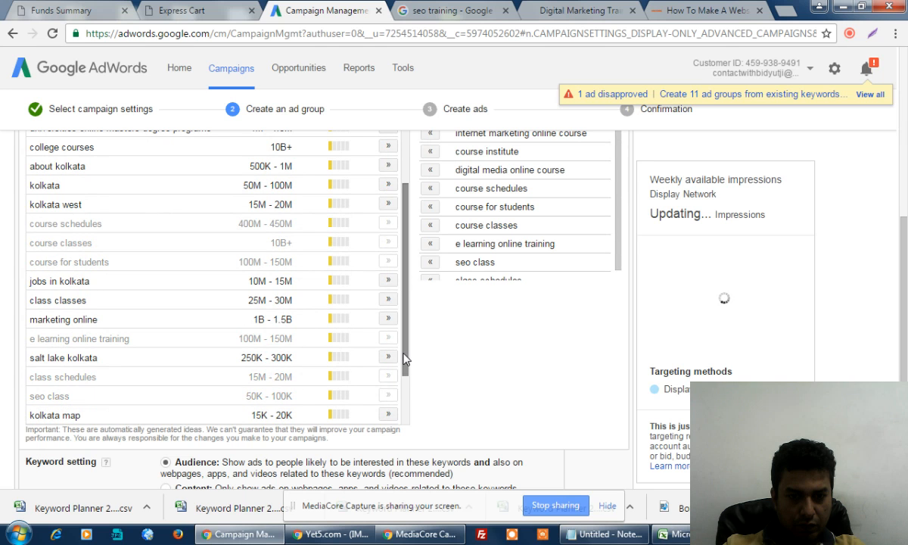
# Add the keyword ideas "training in india" and "internet classes" from the end of the suggestions list
pyautogui.scroll(-1, 405, 378)
pyautogui.scroll(-2, 406, 384)
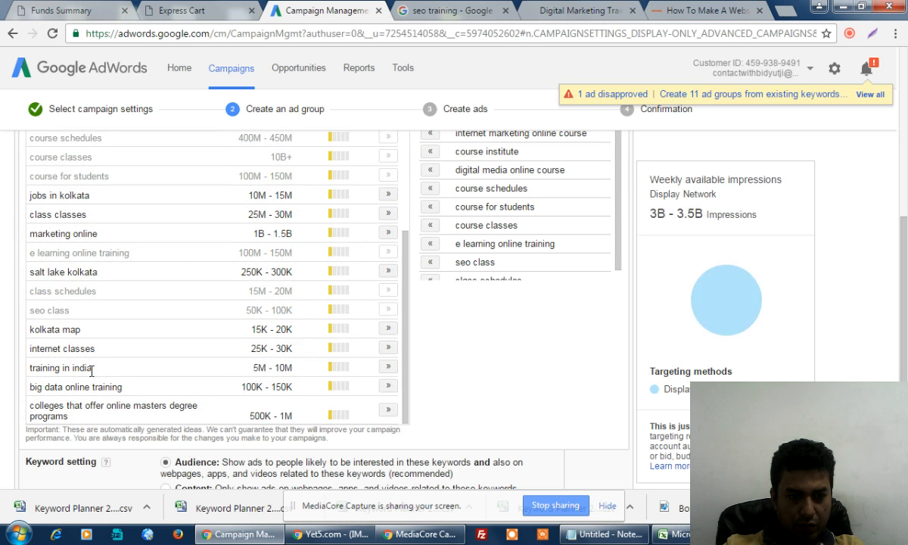
pyautogui.click(388, 367)
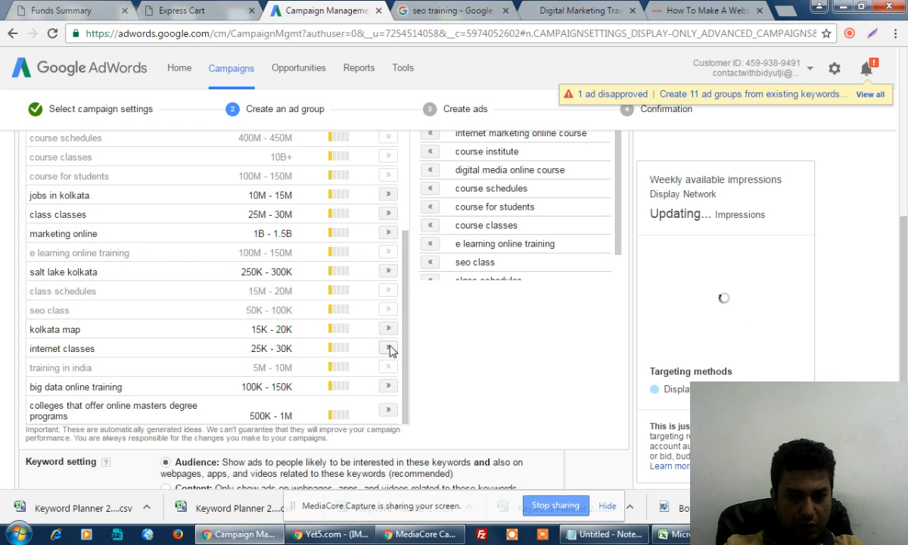
pyautogui.click(388, 349)
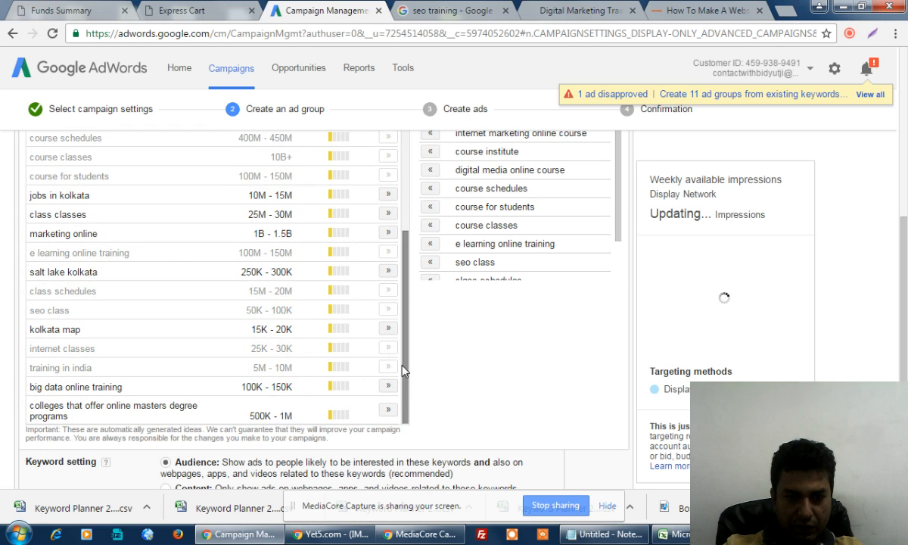
# Add the keyword ideas "course online", "online studies" and "online classes" to the selected display keywords
pyautogui.scroll(3, 391, 386)
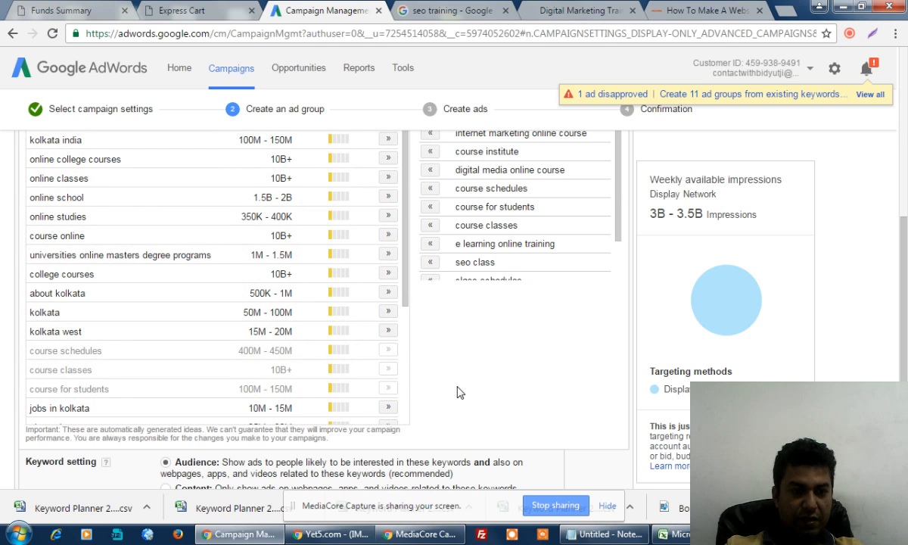
pyautogui.scroll(2, 457, 392)
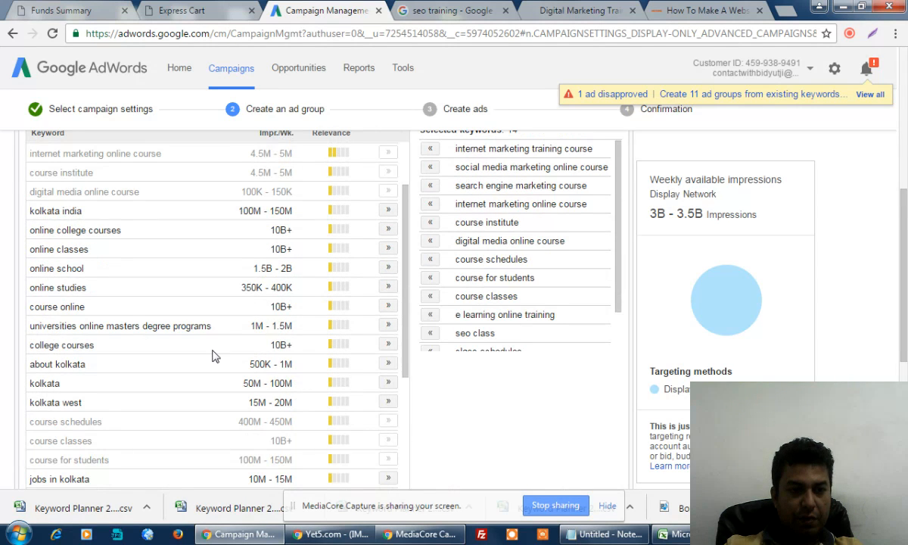
pyautogui.click(388, 305)
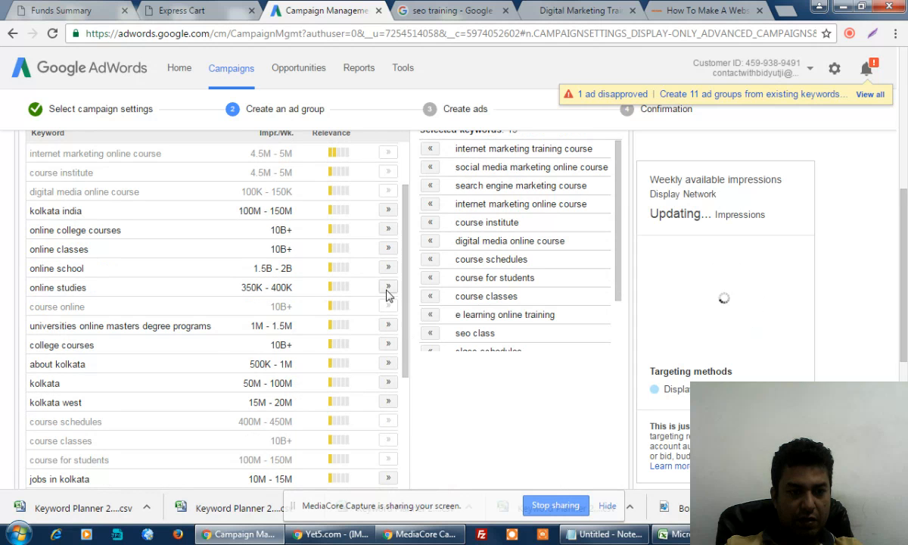
pyautogui.click(388, 288)
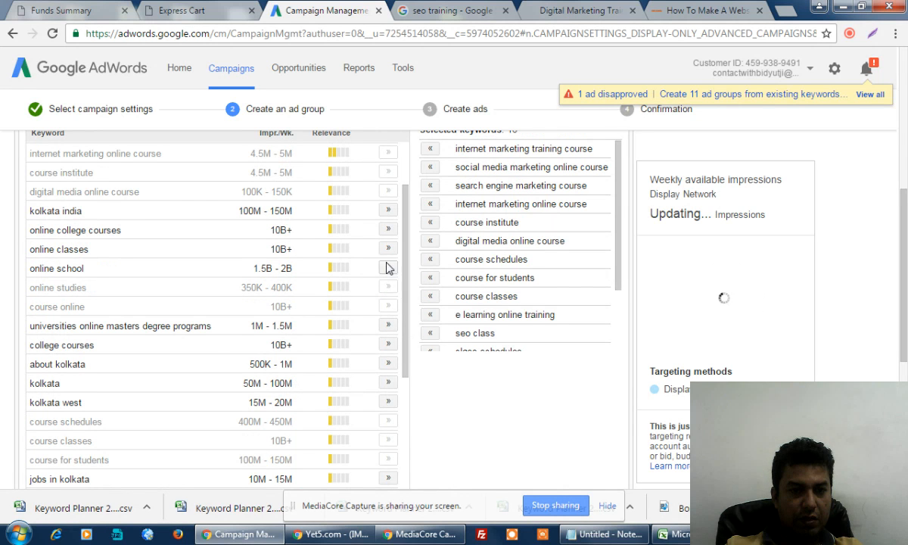
pyautogui.click(388, 249)
# Enter the custom keywords "digital marketing training", "digital marketing course" and "digital marketing course online", one per line
pyautogui.scroll(3, 360, 249)
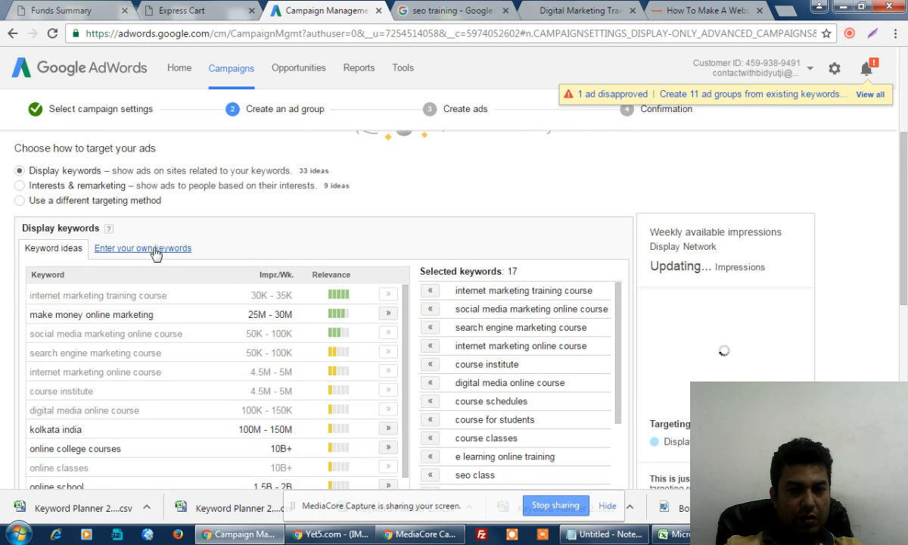
pyautogui.click(146, 247)
pyautogui.click(131, 312)
pyautogui.write('digital marketing training')
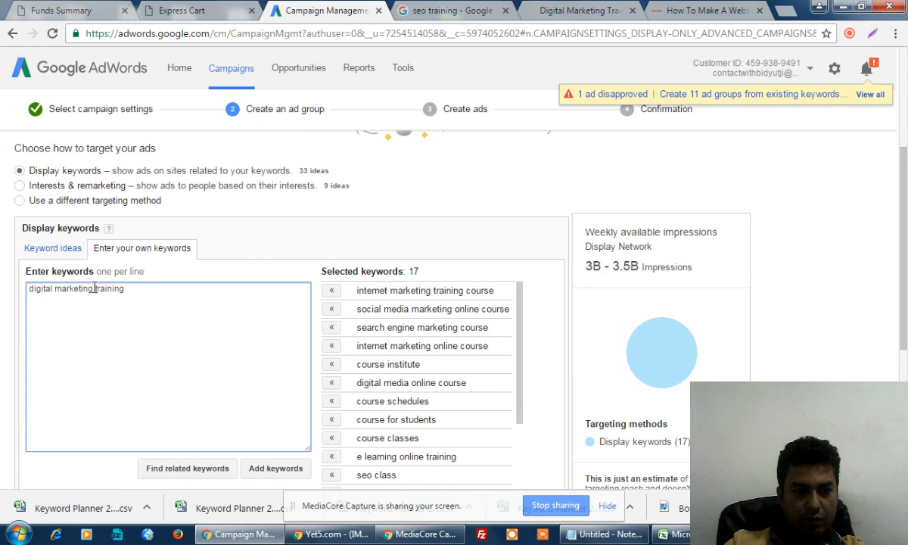
pyautogui.moveTo(94, 289); pyautogui.dragTo(5, 274)
pyautogui.hotkey('ctrl', 'c')
pyautogui.click(60, 288)
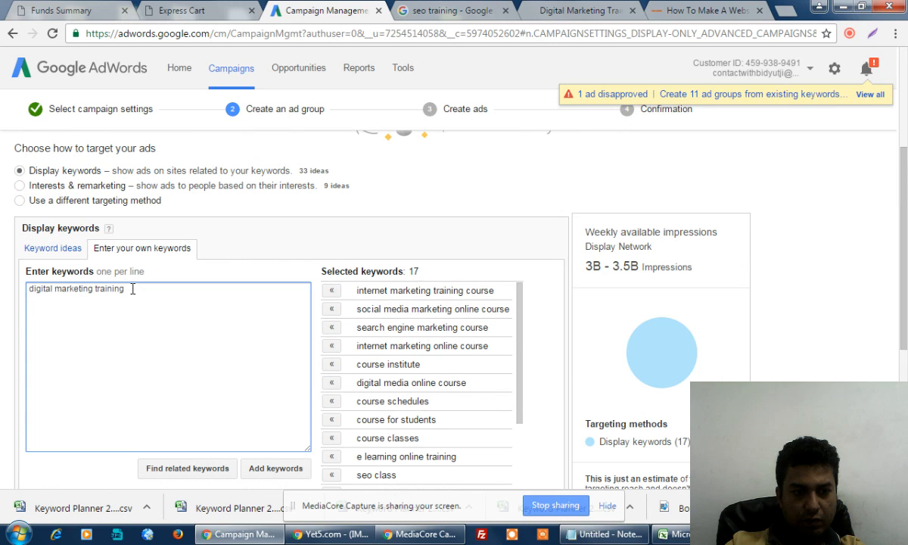
pyautogui.hotkey('ctrl', 'v')
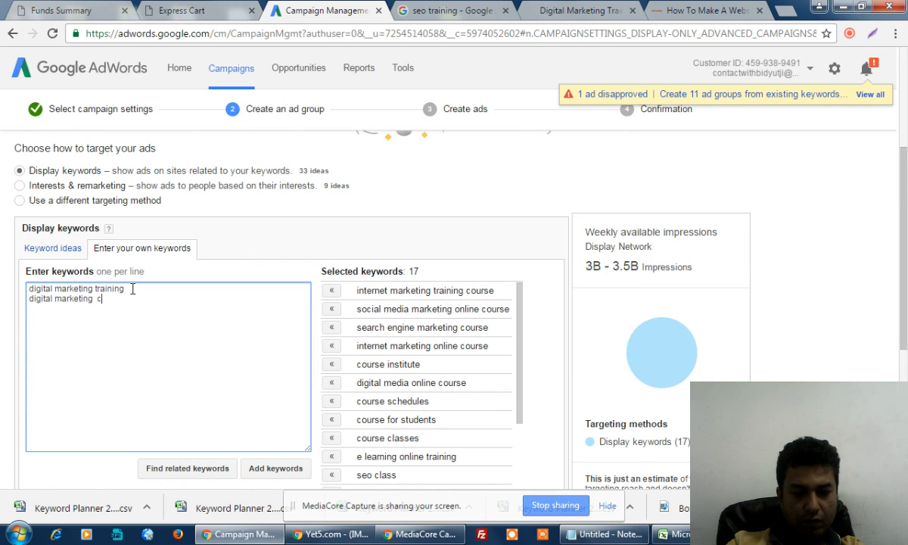
pyautogui.write('course')
pyautogui.press('Return')
pyautogui.hotkey('ctrl', 'v')
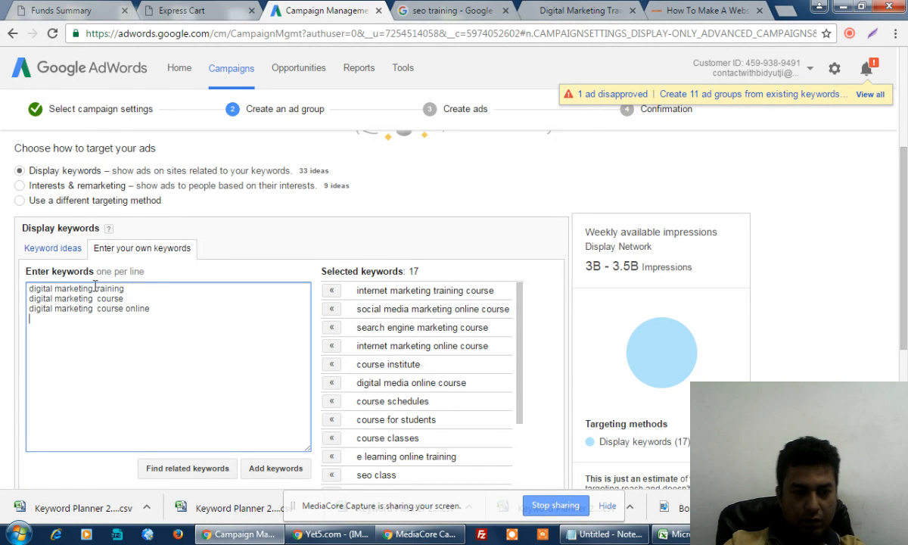
# Enter two more custom keywords on new lines: "digital marketing training online" and "digital marketing training institute"
pyautogui.moveTo(144, 289); pyautogui.dragTo(4, 283)
pyautogui.hotkey('ctrl', 'c')
pyautogui.click(99, 322)
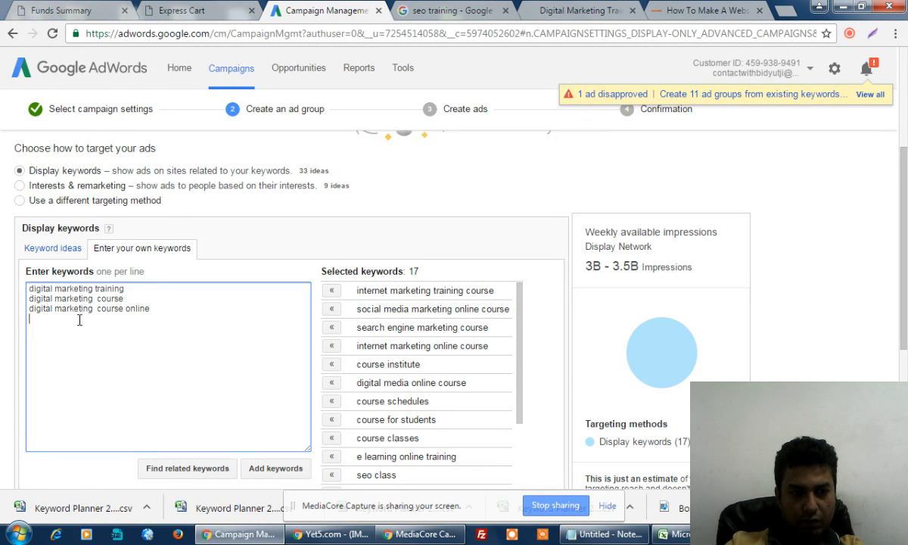
pyautogui.hotkey('ctrl', 'v')
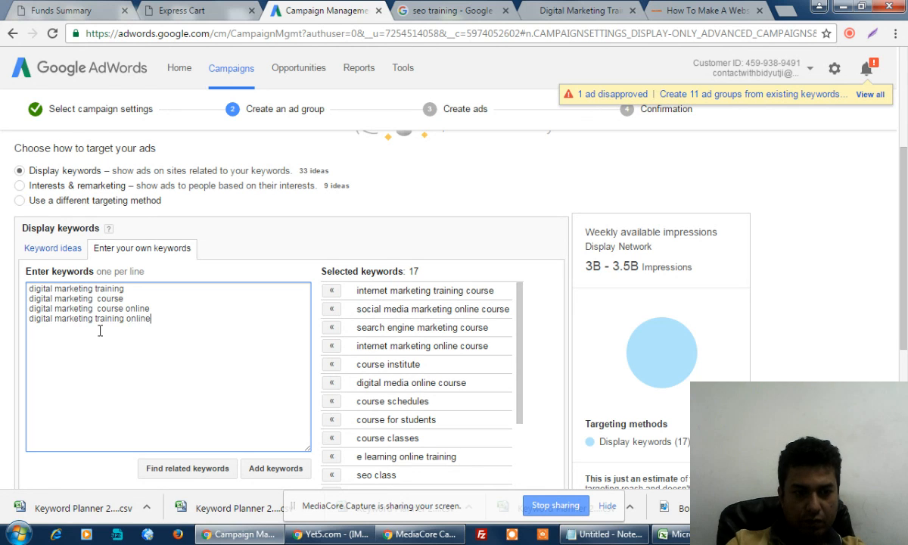
pyautogui.write('online')
pyautogui.press('Return')
pyautogui.hotkey('ctrl', 'v')
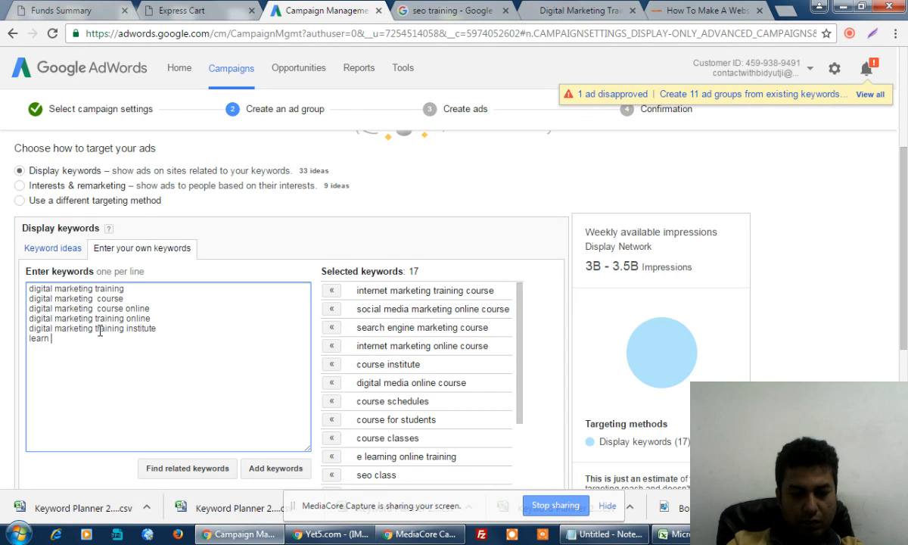
# Complete the custom list with "learn digital marketing" and add all the entered keywords to the selected display keywords
pyautogui.hotkey('ctrl', 'v')
pyautogui.press('BackSpace')
pyautogui.press('BackSpace')
pyautogui.press('BackSpace')
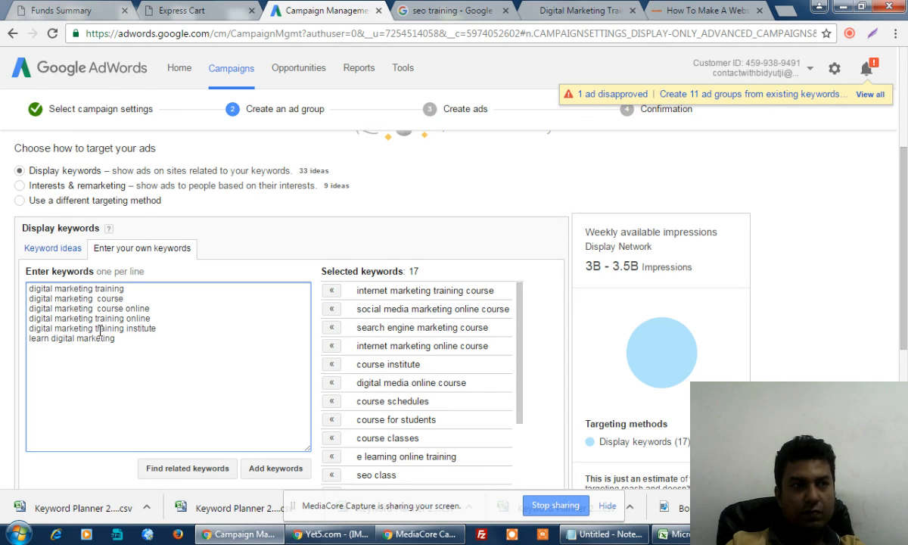
pyautogui.scroll(-2, 192, 423)
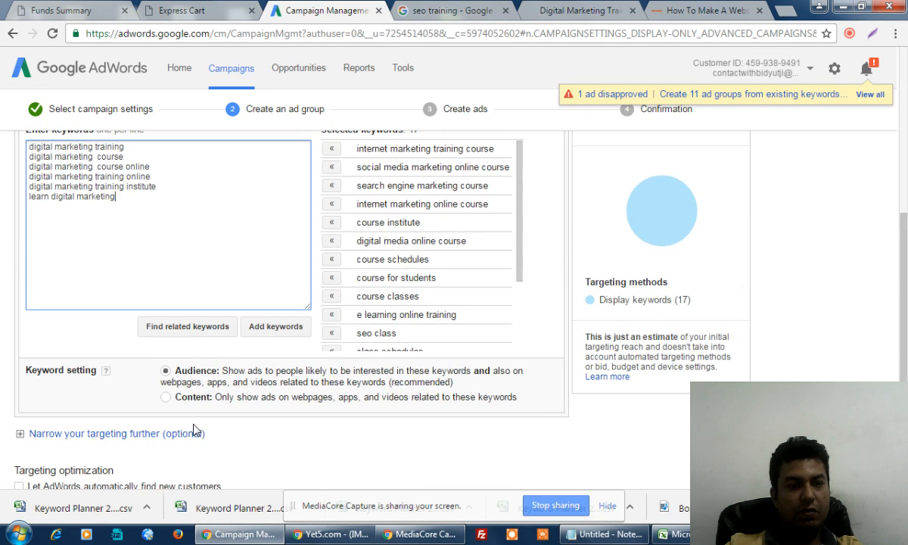
pyautogui.click(276, 326)
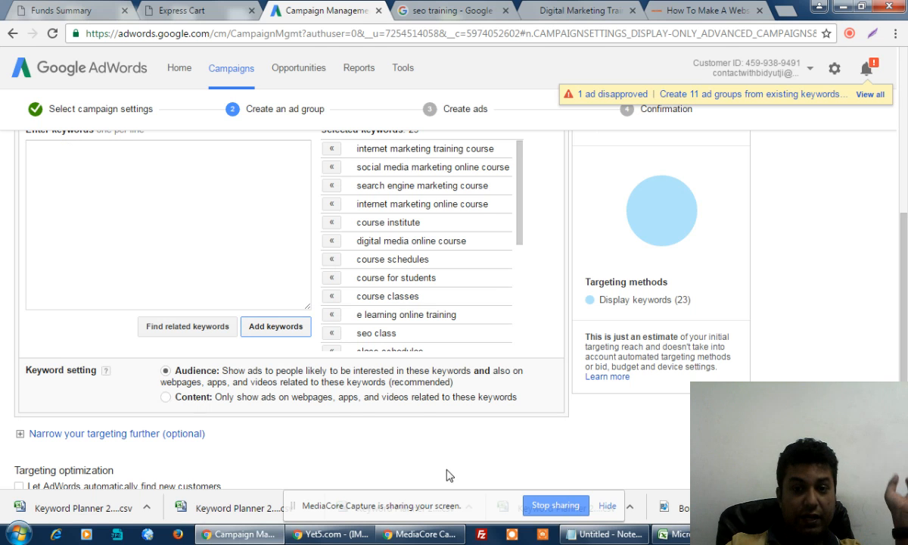
# Review the selected keywords and set the keyword setting to Content, showing ads only on related webpages, apps and videos
pyautogui.scroll(2, 448, 475)
pyautogui.scroll(-2, 448, 475)
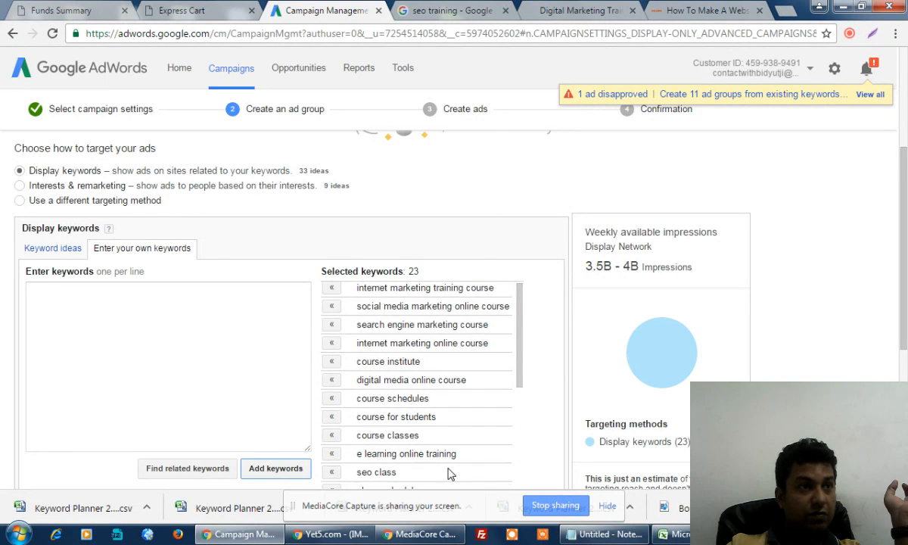
pyautogui.scroll(-2, 834, 359)
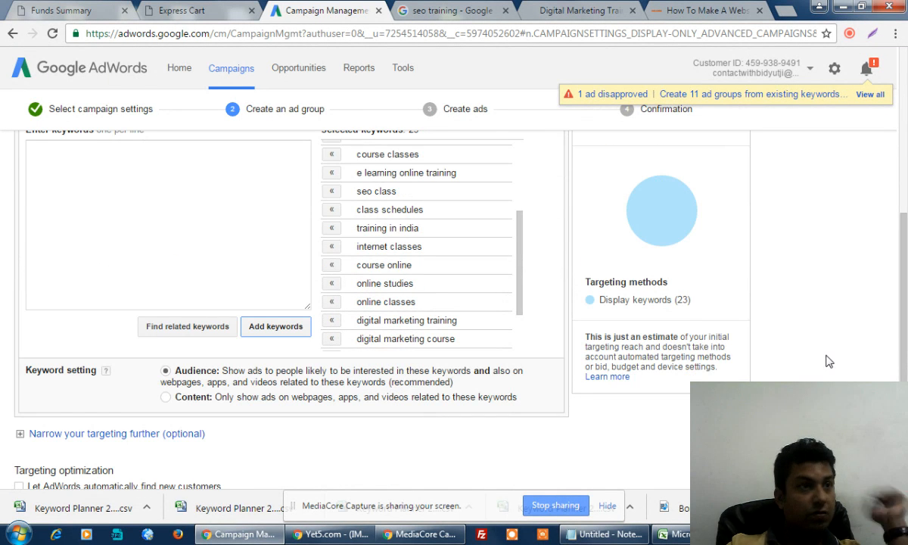
pyautogui.click(166, 399)
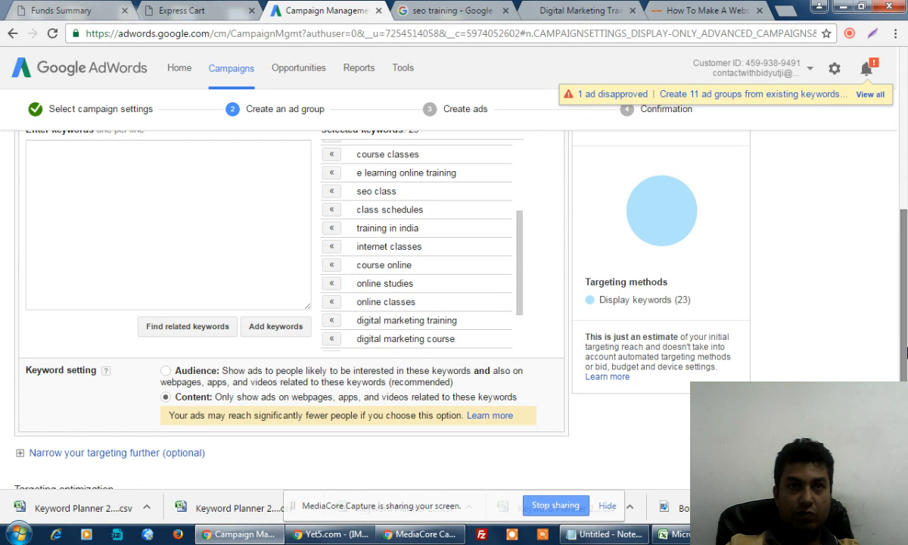
# Enter the custom keywords "training" and "course" on separate lines and add them to the selected display keywords
pyautogui.scroll(2, 426, 401)
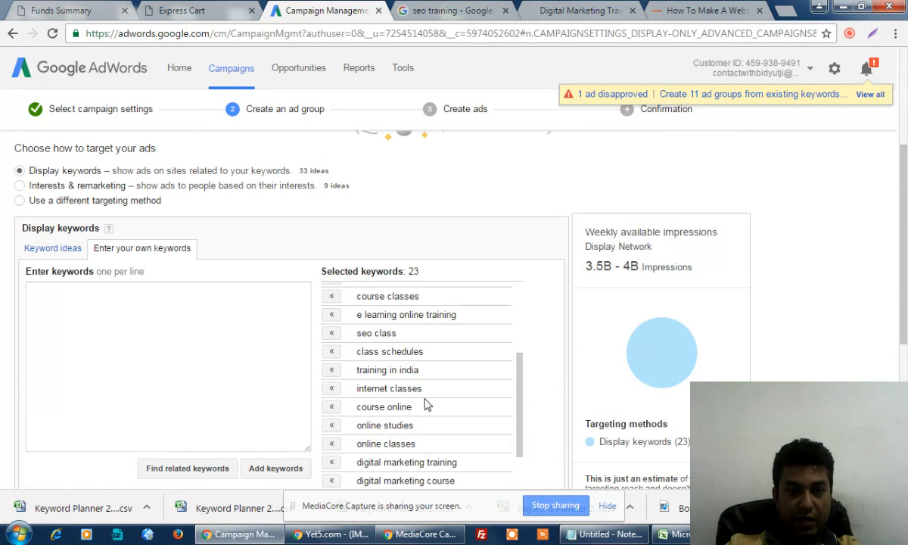
pyautogui.scroll(-1, 334, 393)
pyautogui.click(112, 354)
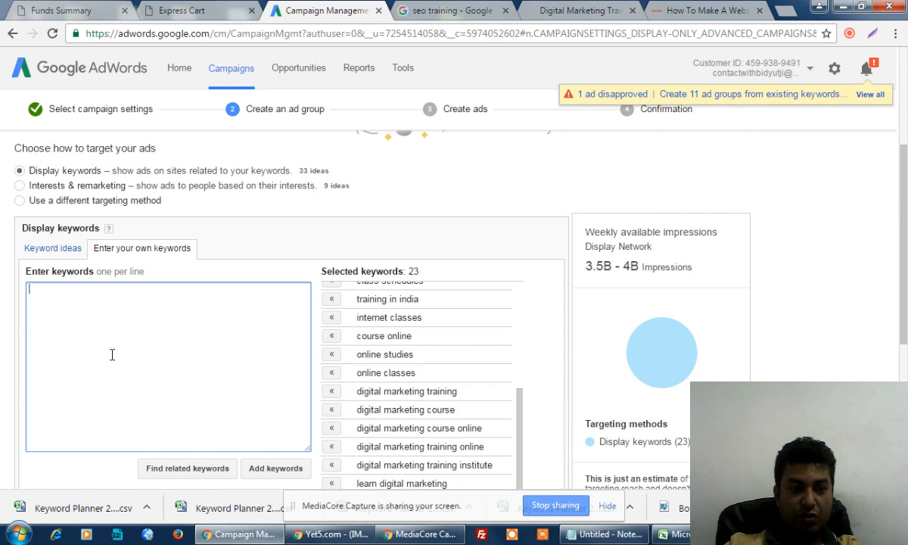
pyautogui.write('training')
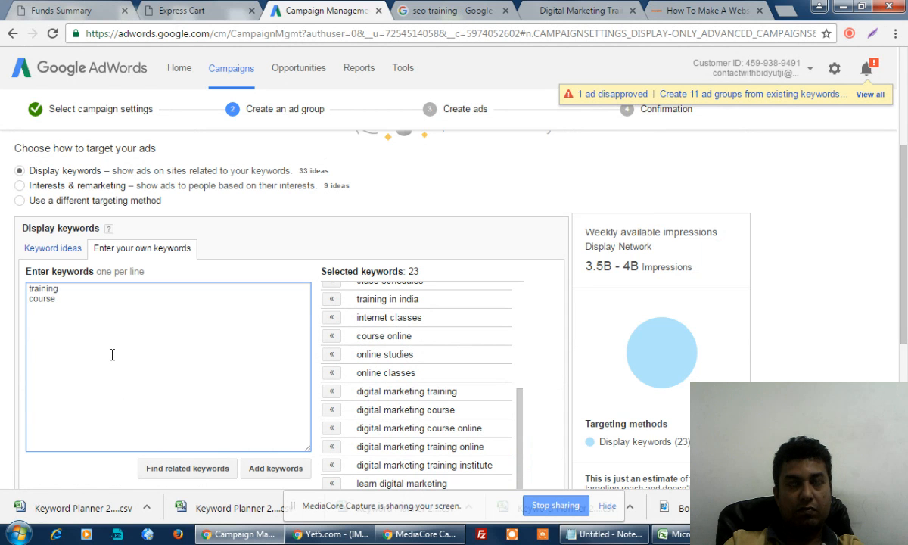
pyautogui.scroll(-2, 146, 382)
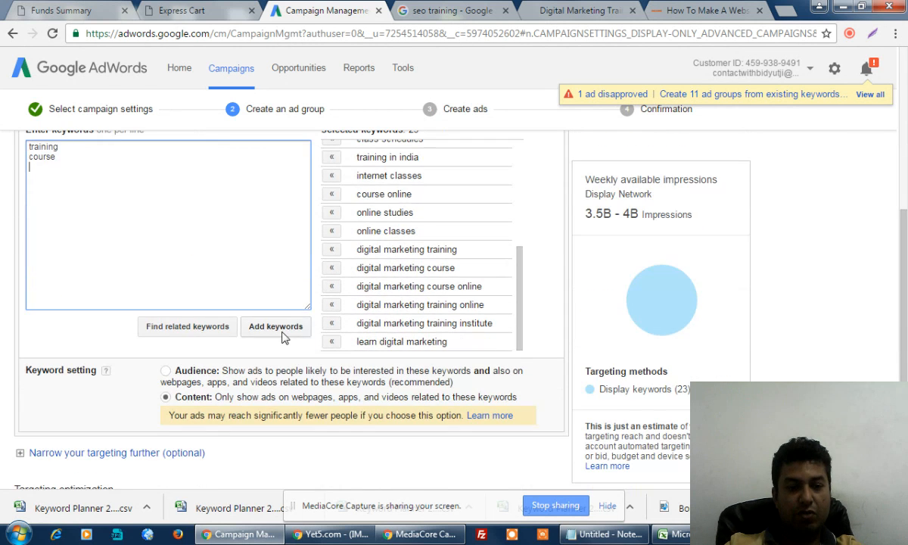
pyautogui.click(275, 326)
# Save the ad group, continue to ad creation and choose Image ad as the type of the new ad
pyautogui.scroll(-3, 456, 361)
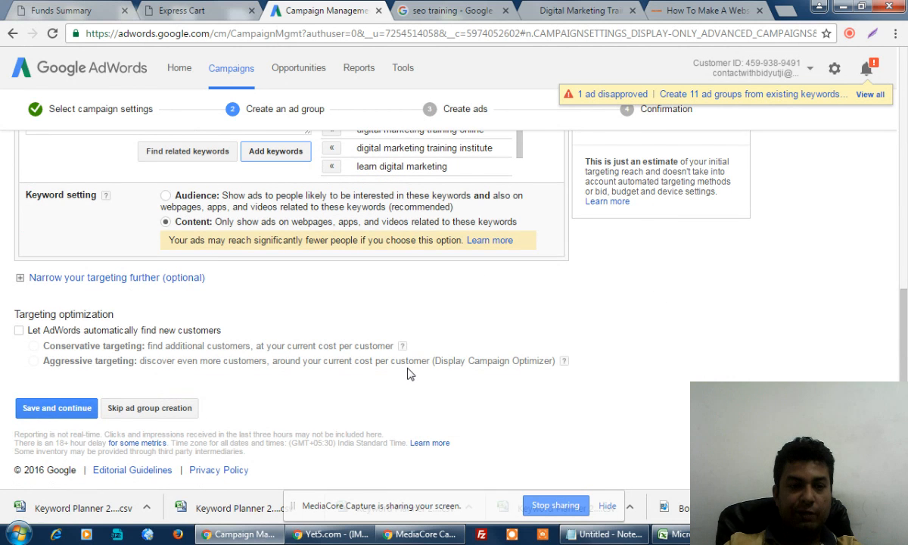
pyautogui.click(63, 410)
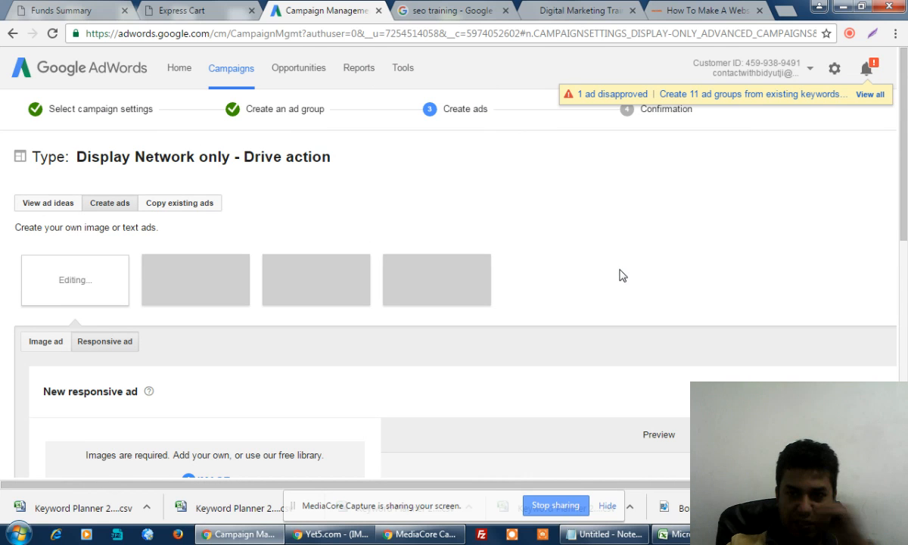
pyautogui.scroll(-3, 618, 275)
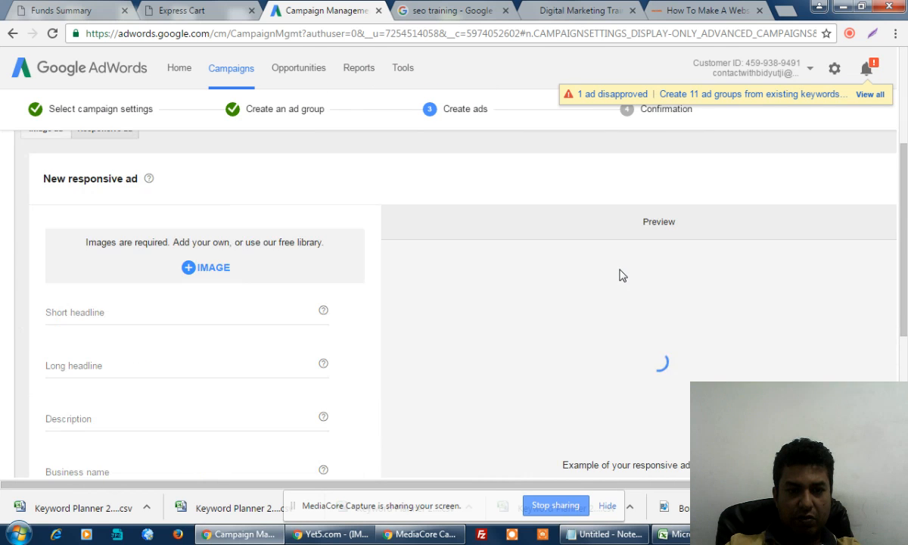
pyautogui.scroll(2, 619, 275)
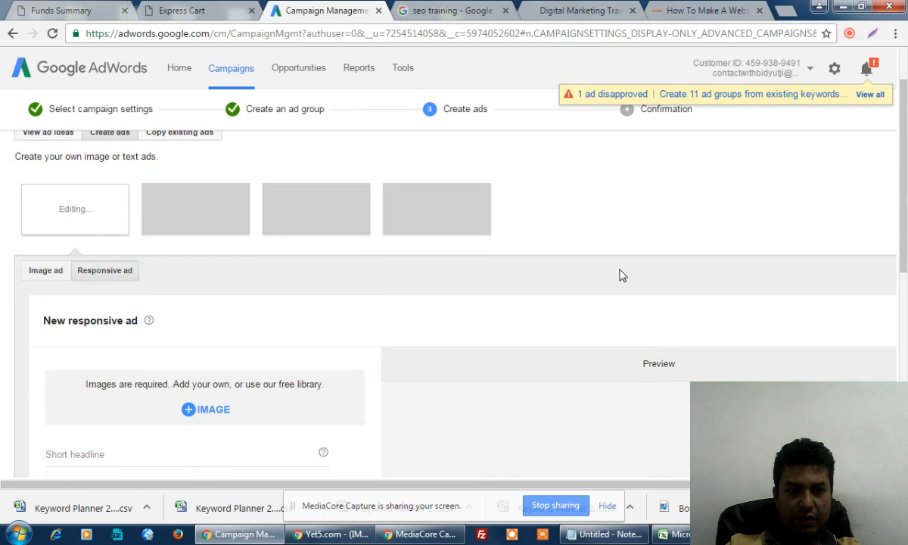
pyautogui.click(50, 270)
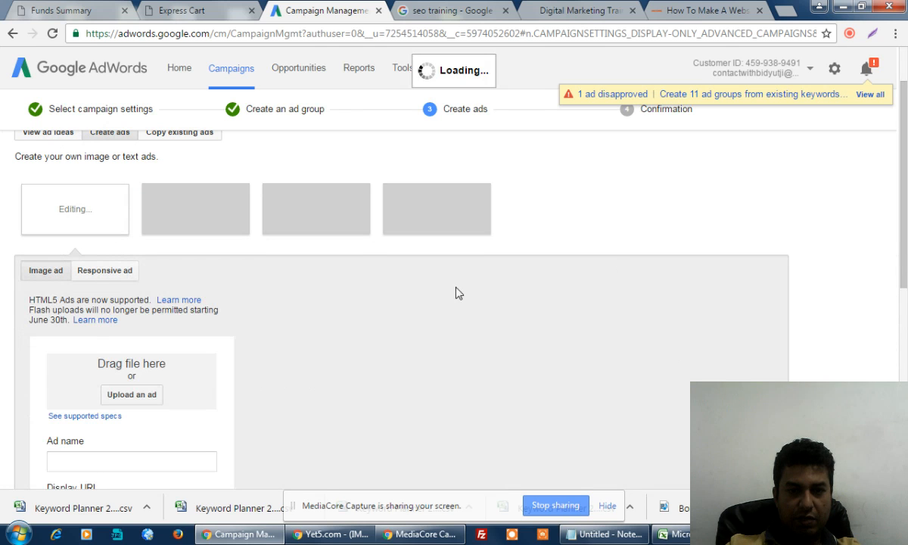
# Start uploading an ad and browse to F:\All CIA Banners upto 07.05.2015\Digital Marketing\Red Epic
pyautogui.scroll(-2, 320, 363)
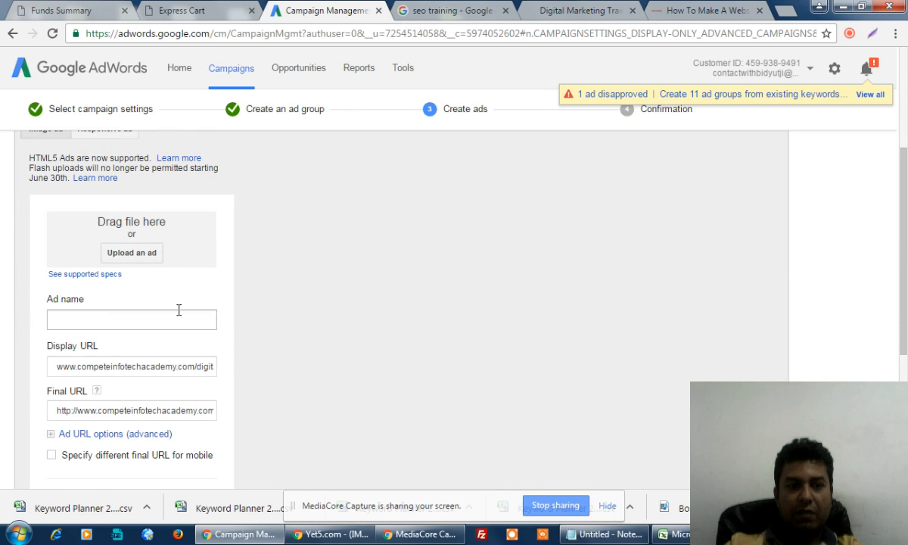
pyautogui.click(145, 263)
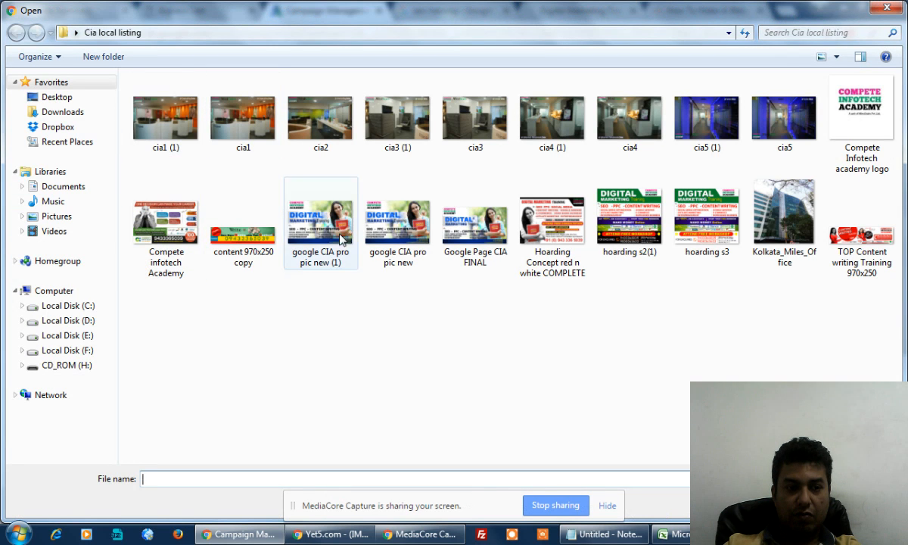
pyautogui.click(75, 352)
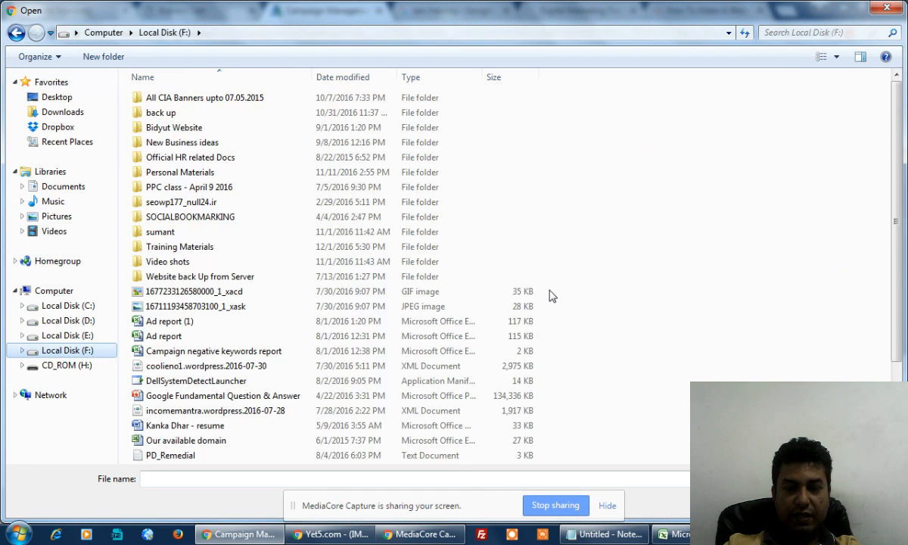
pyautogui.doubleClick(203, 98)
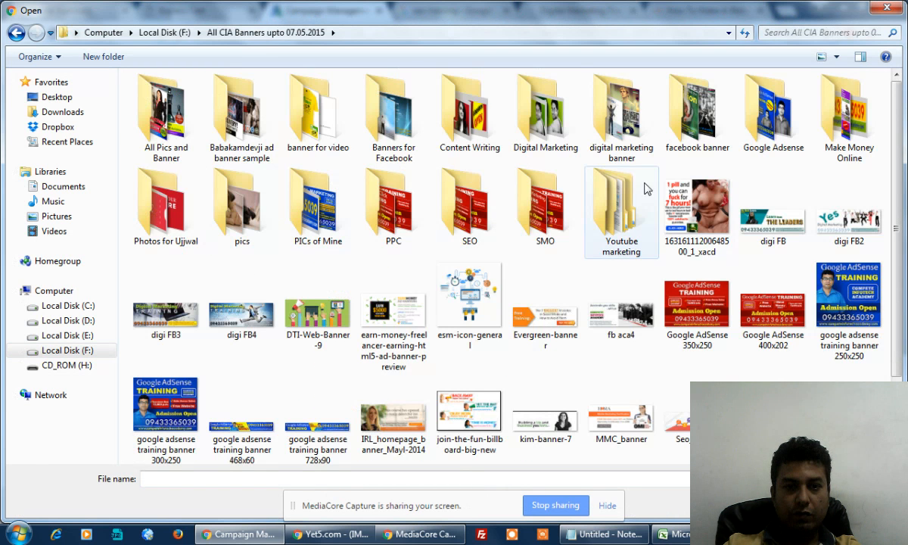
pyautogui.doubleClick(545, 133)
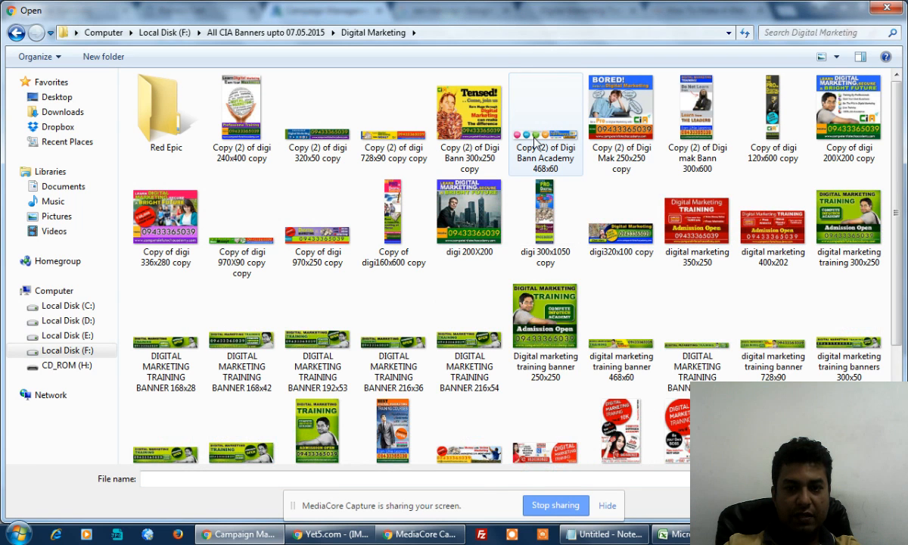
pyautogui.doubleClick(200, 139)
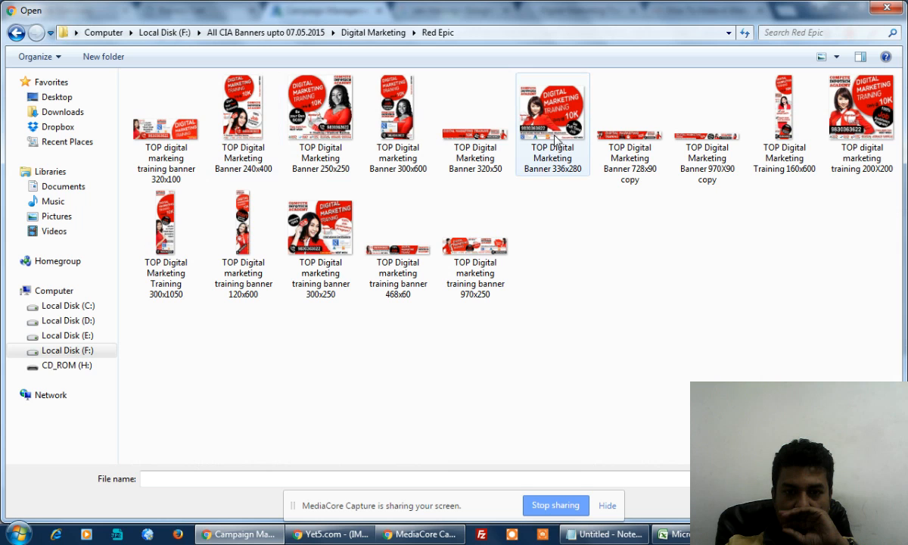
# Preview the 320x100 digital marketing training banner in the image viewer and close it again
pyautogui.click(171, 145)
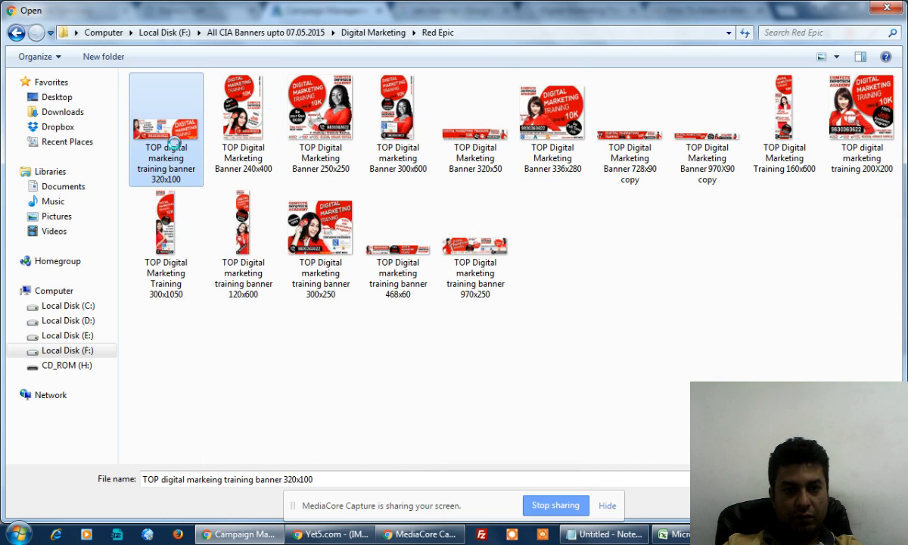
pyautogui.rightClick(175, 149)
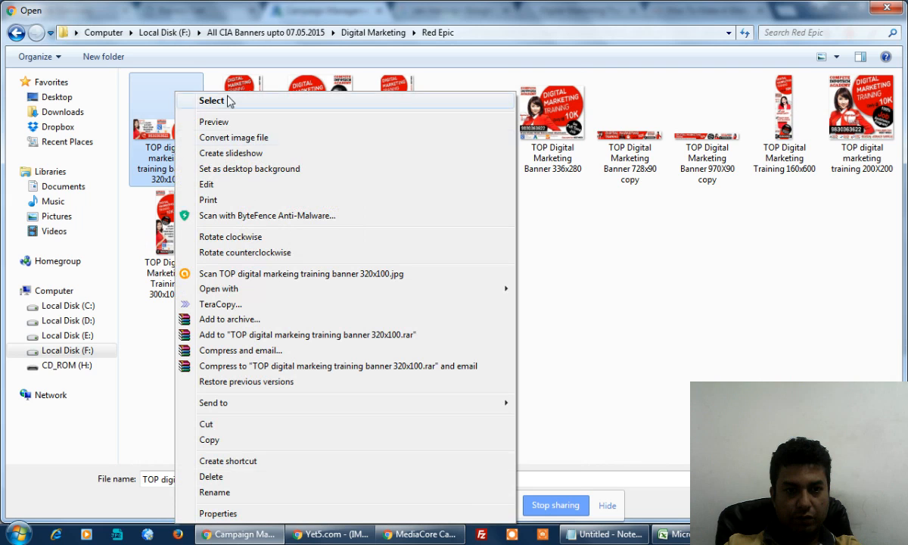
pyautogui.click(228, 123)
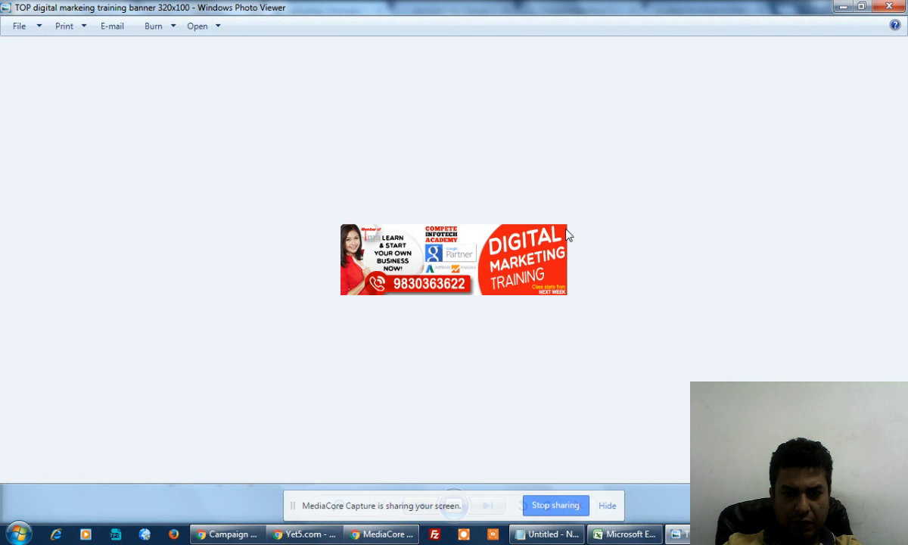
pyautogui.click(889, 7)
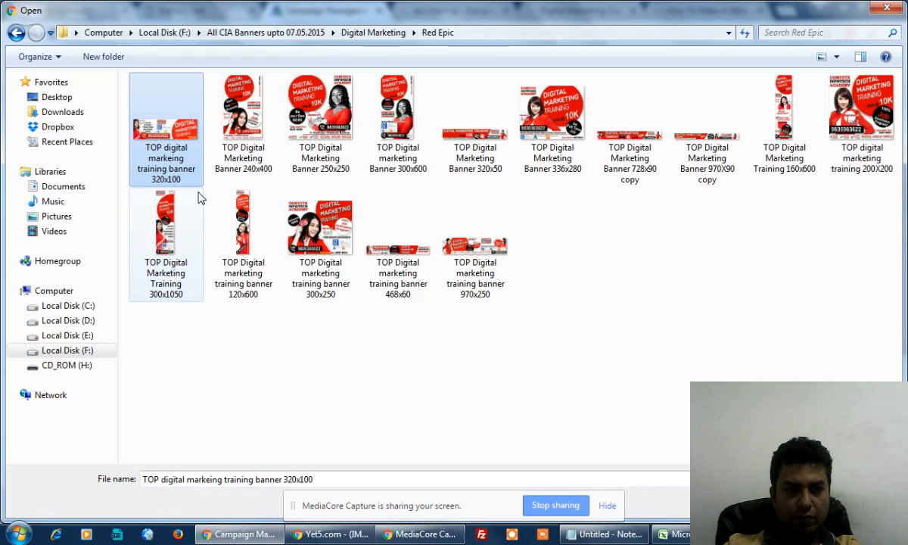
# Select all banner images in the Red Epic folder and upload them to the image ad
pyautogui.click(258, 229)
pyautogui.hotkey('ctrl', 'a')
pyautogui.press('Return')
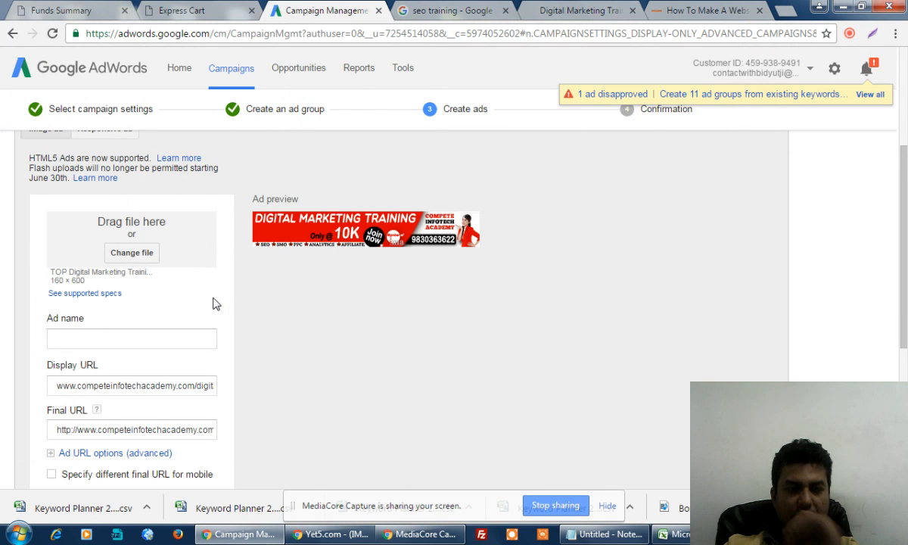
pyautogui.scroll(1, 212, 295)
pyautogui.scroll(3, 212, 300)
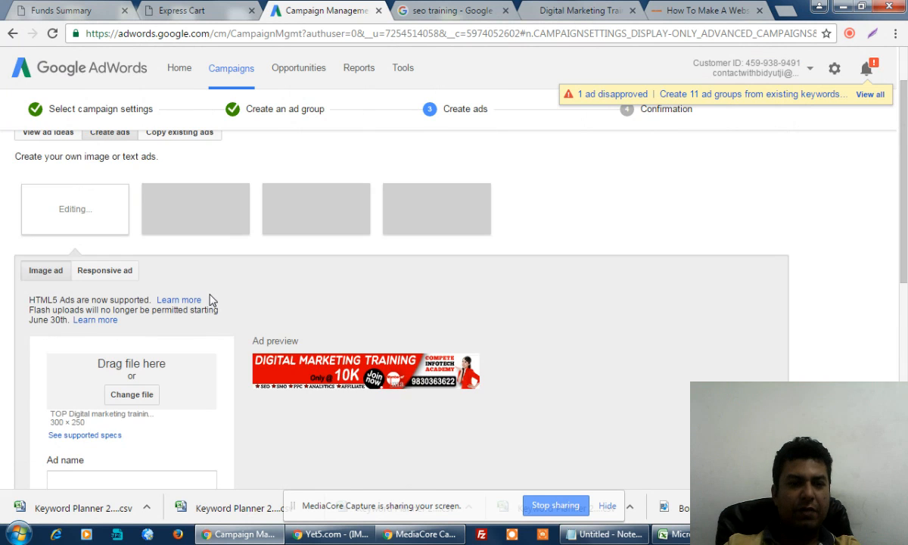
pyautogui.scroll(-5, 212, 299)
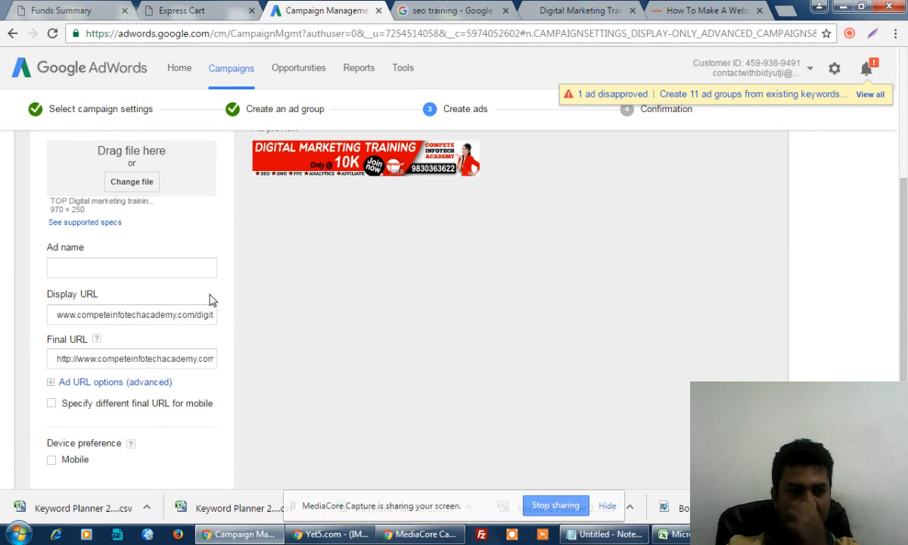
# Copy the uploaded banner's dimensions into the ad name, naming the ad "970 × 250"
pyautogui.click(152, 267)
pyautogui.scroll(2, 180, 308)
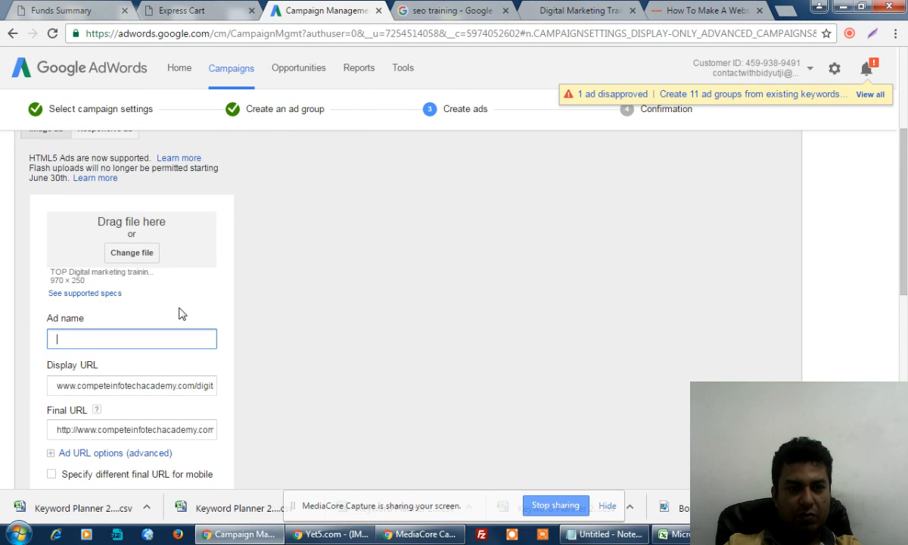
pyautogui.moveTo(53, 278); pyautogui.dragTo(86, 266)
pyautogui.hotkey('ctrl', 'c')
pyautogui.click(102, 341)
pyautogui.hotkey('ctrl', 'v')
pyautogui.scroll(-1, 151, 344)
pyautogui.scroll(1, 172, 346)
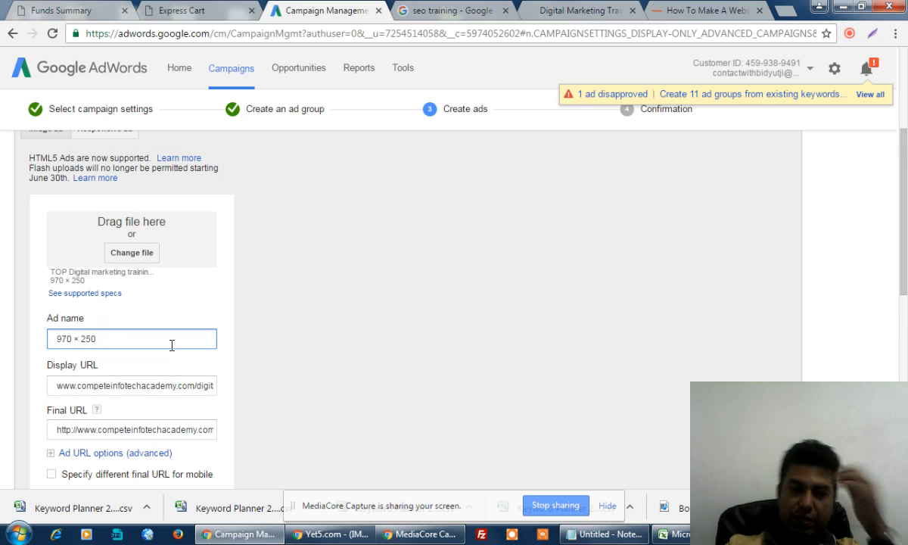
pyautogui.scroll(-1, 171, 345)
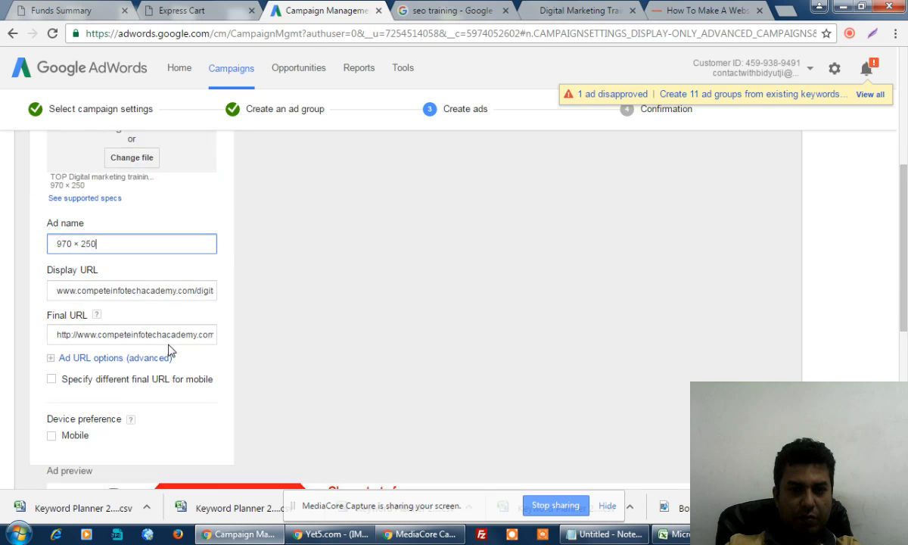
pyautogui.scroll(3, 169, 349)
pyautogui.scroll(-6, 170, 347)
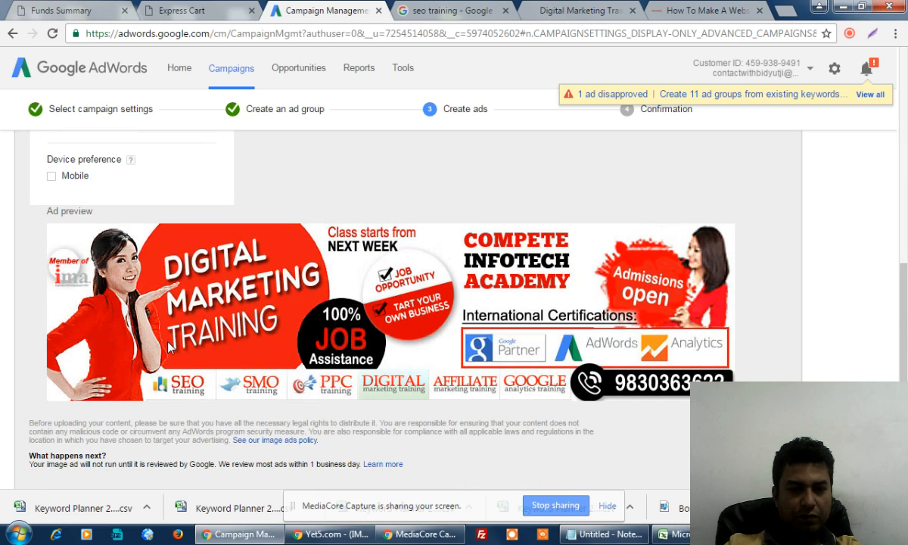
pyautogui.scroll(2, 168, 346)
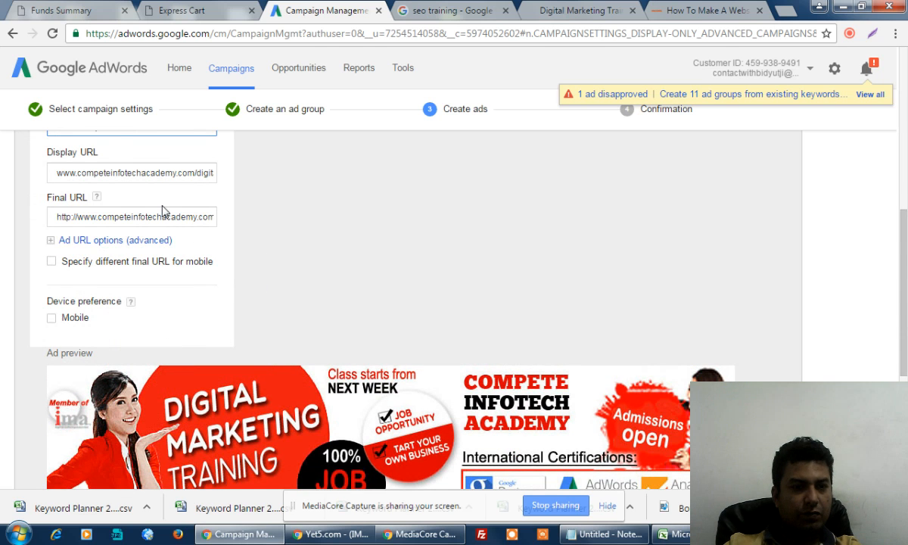
pyautogui.scroll(1, 162, 211)
pyautogui.click(177, 244)
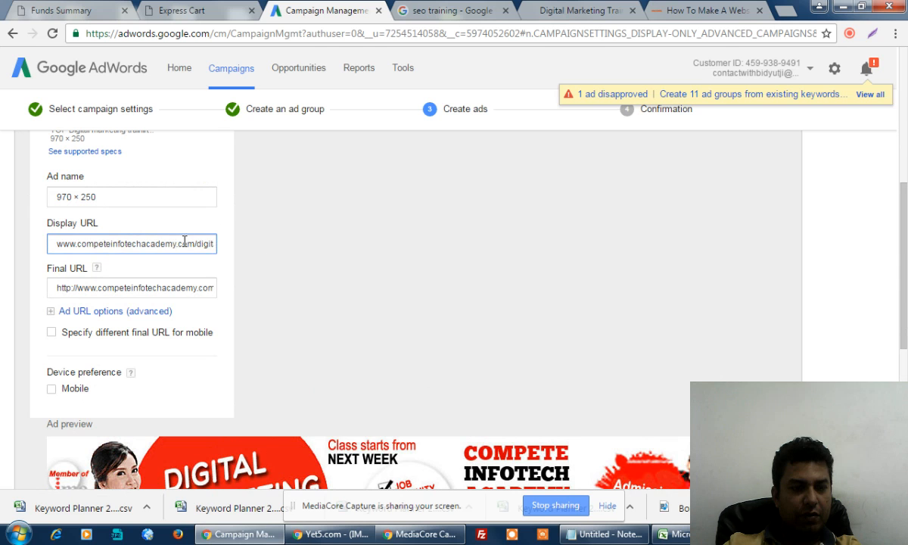
pyautogui.moveTo(185, 242); pyautogui.dragTo(239, 248)
pyautogui.click(133, 245)
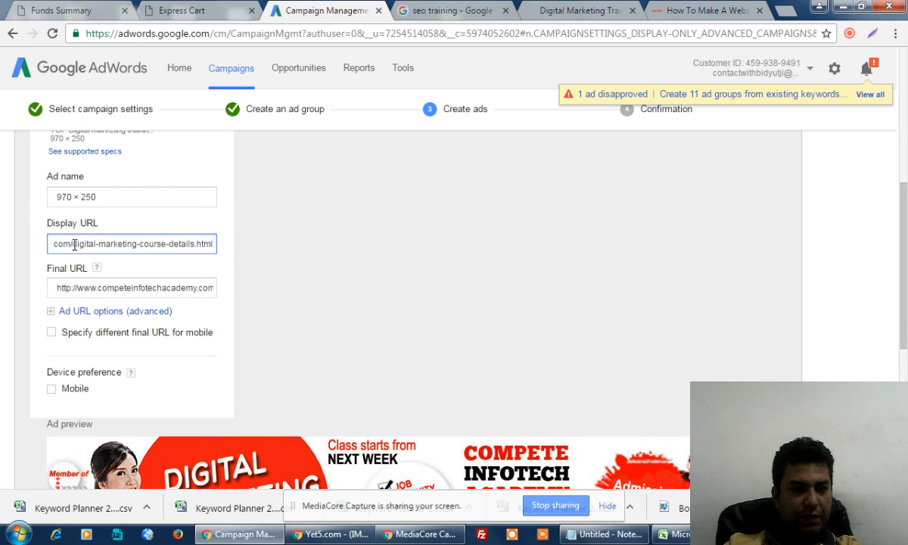
pyautogui.moveTo(74, 244); pyautogui.dragTo(265, 251)
pyautogui.press('BackSpace')
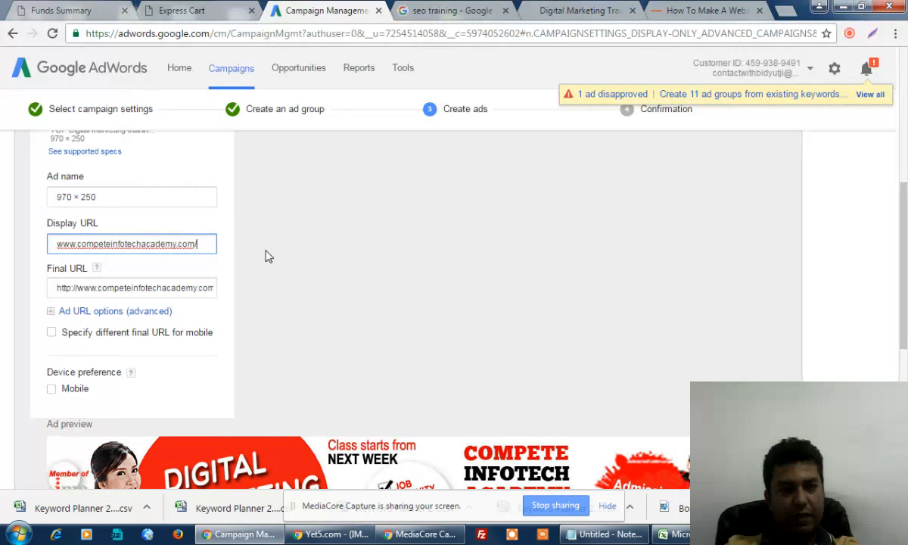
# Check the end of the image ad's final URL and review the ad form, including its preview and save options
pyautogui.click(166, 288)
pyautogui.moveTo(167, 293); pyautogui.dragTo(264, 289)
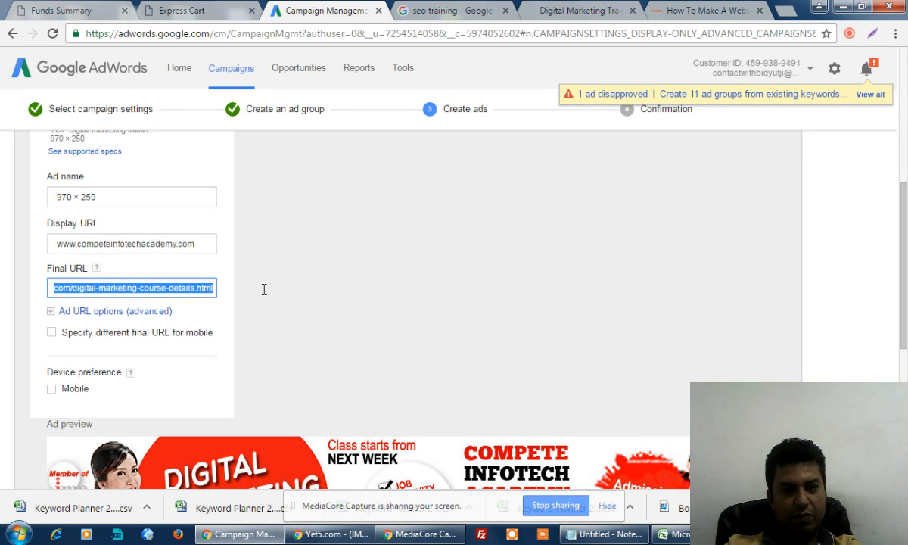
pyautogui.click(219, 318)
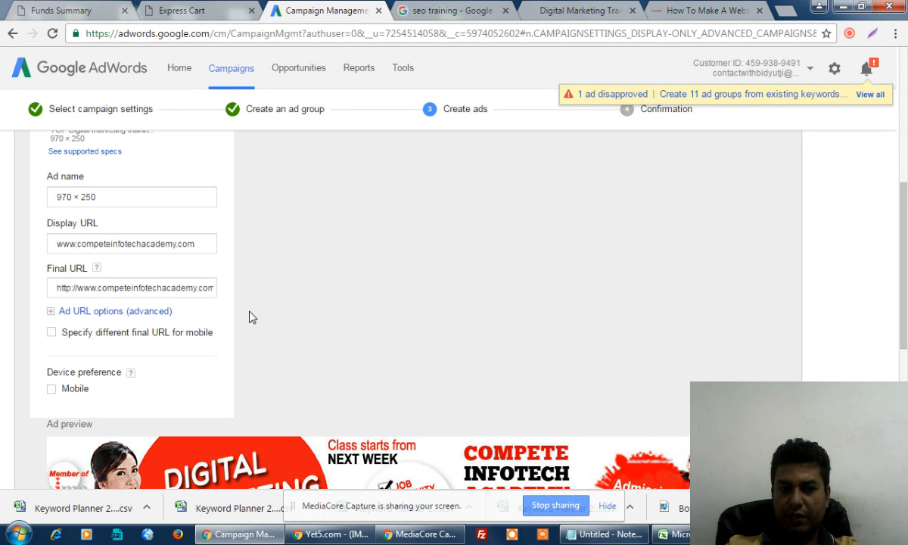
pyautogui.scroll(-1, 252, 317)
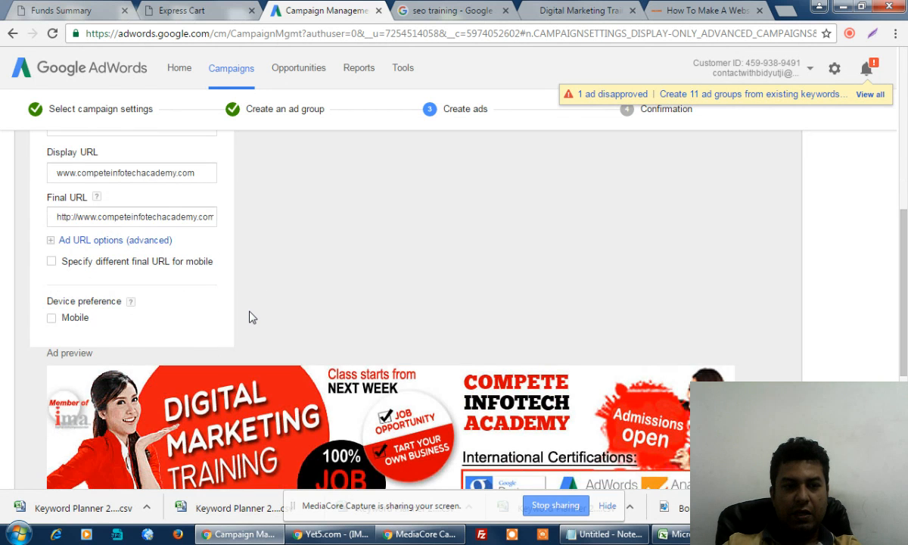
pyautogui.scroll(6, 422, 278)
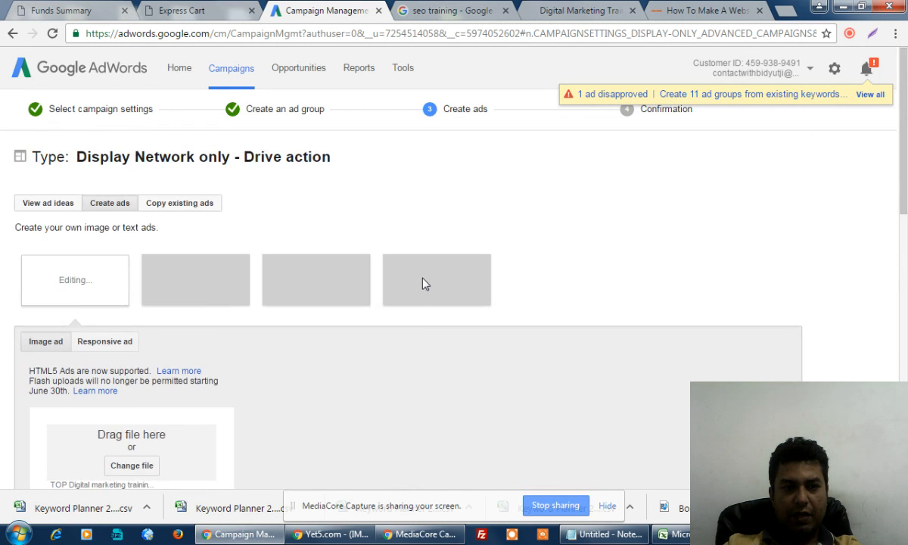
pyautogui.scroll(-10, 423, 278)
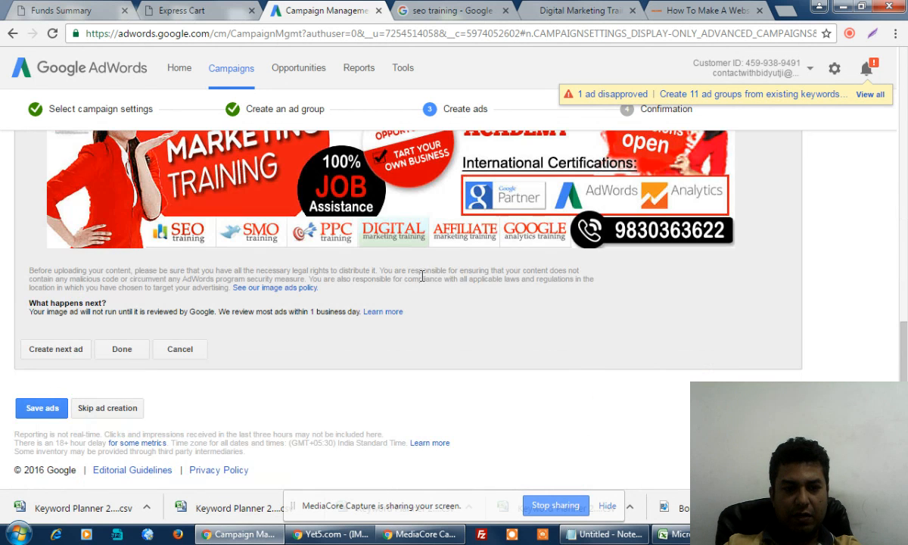
# Finish and save the 970 × 250 image ad, and show the Digital Marketing - Display campaign's ads list
pyautogui.click(124, 350)
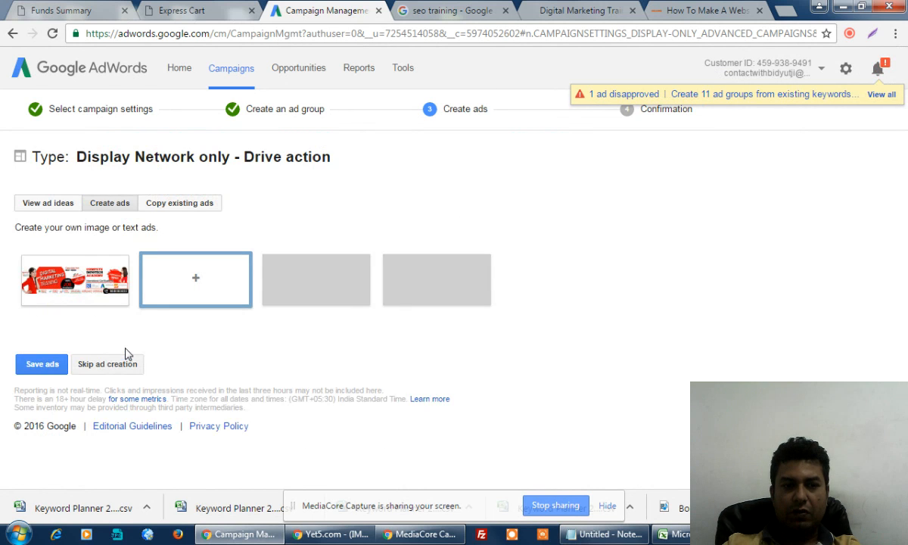
pyautogui.click(42, 364)
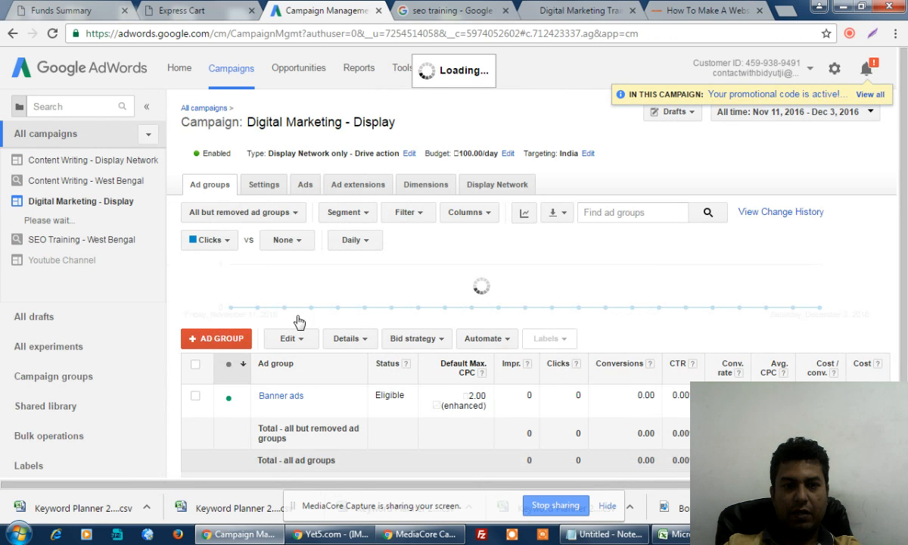
pyautogui.click(304, 189)
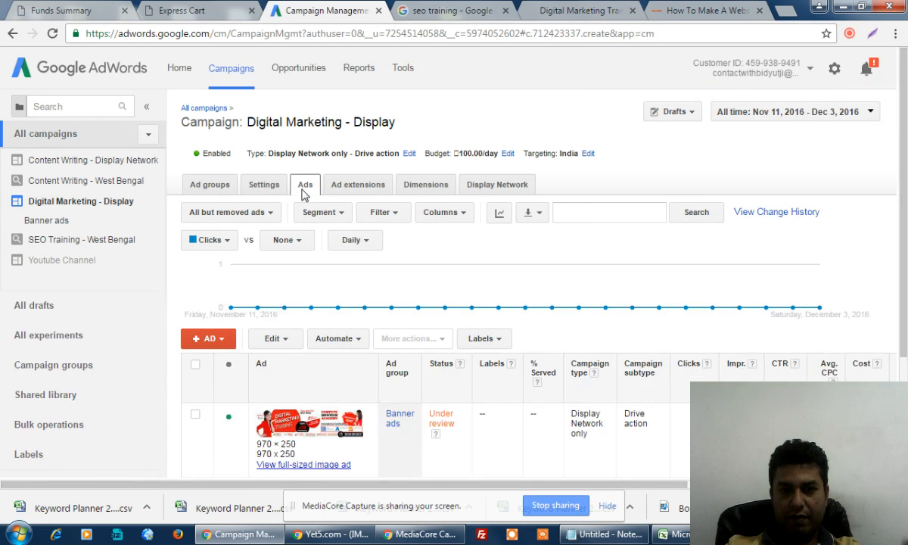
pyautogui.scroll(-2, 378, 428)
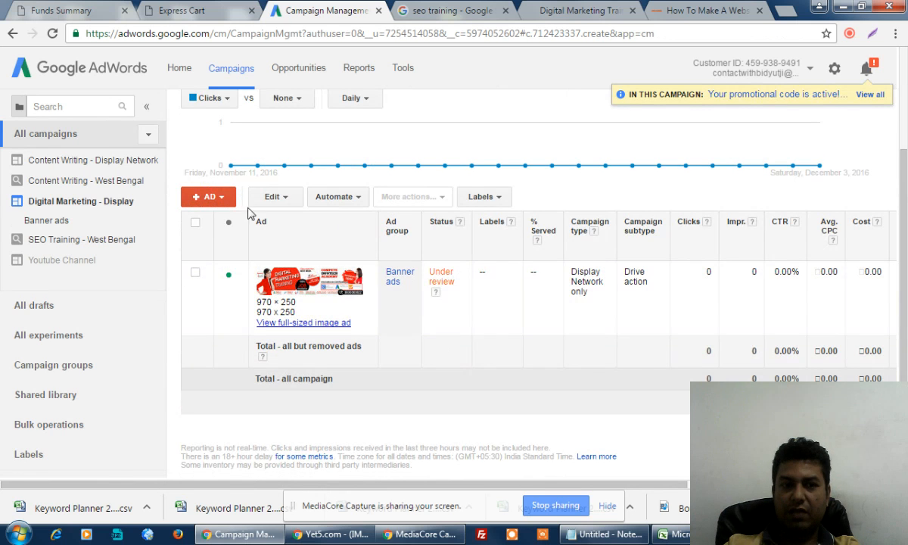
# Start a new image ad by uploading files and assign it to the Banner ads ad group
pyautogui.click(204, 195)
pyautogui.click(219, 242)
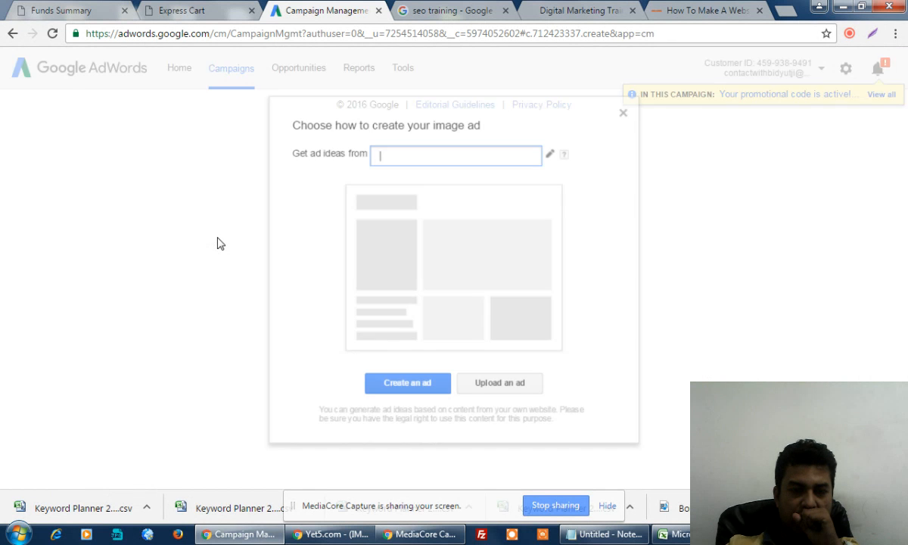
pyautogui.click(503, 384)
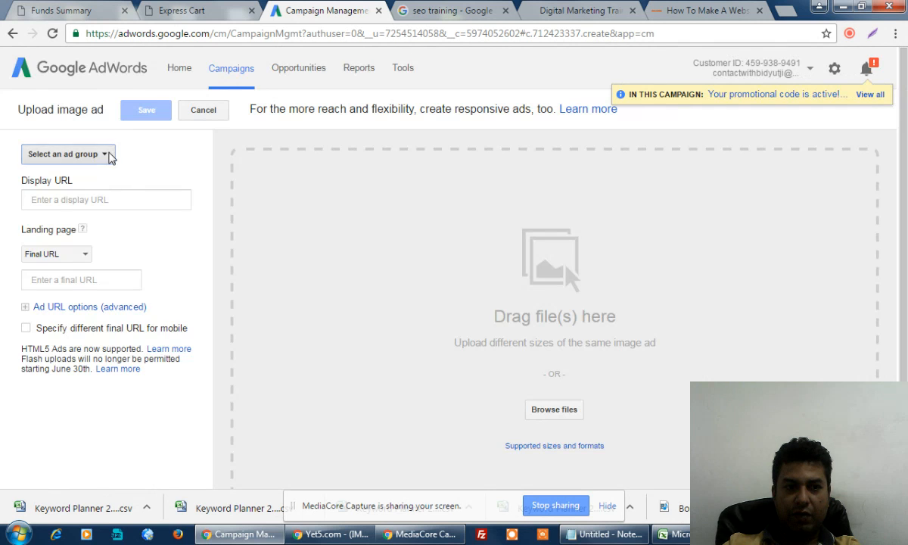
pyautogui.click(108, 154)
pyautogui.click(68, 244)
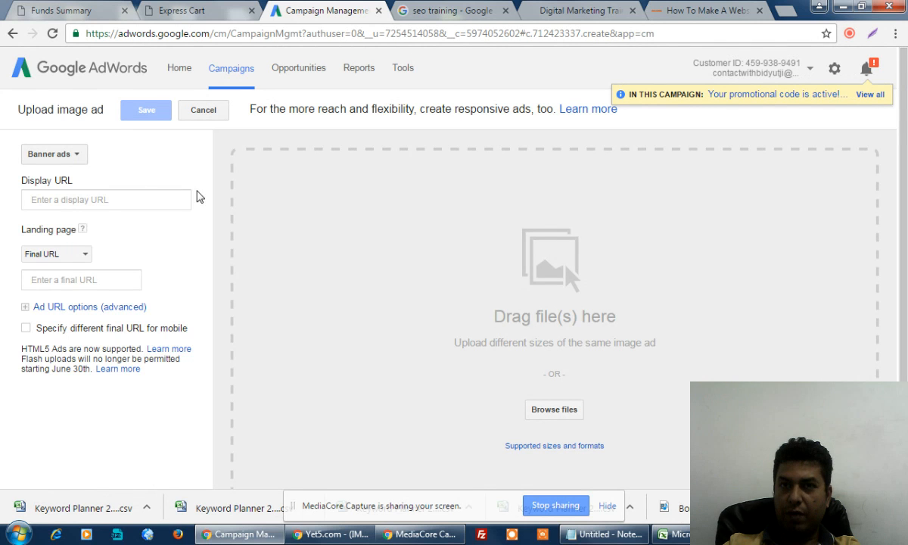
pyautogui.click(146, 199)
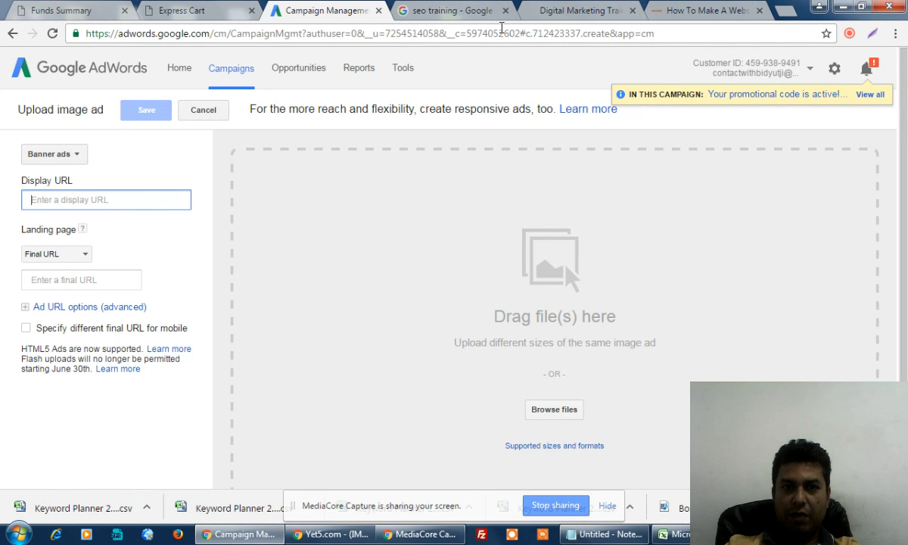
pyautogui.click(582, 12)
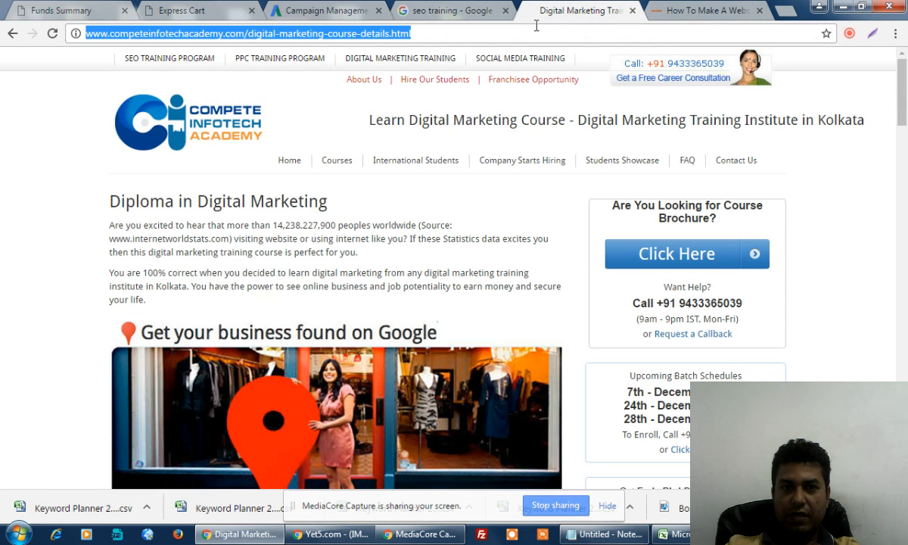
pyautogui.click(324, 10)
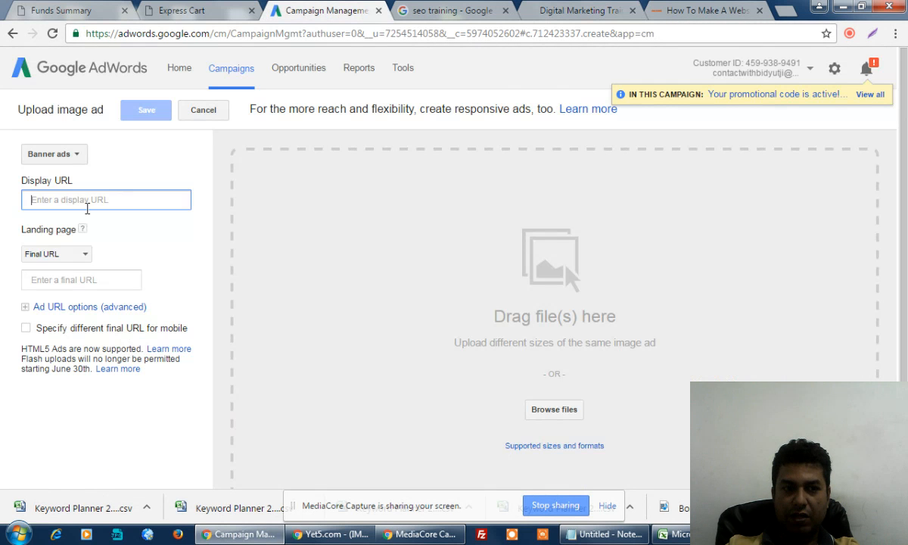
pyautogui.click(69, 280)
pyautogui.click(98, 203)
pyautogui.write('http://www.competeinfotechacademy.com/digital-marketing-course-details.html')
pyautogui.click(132, 236)
pyautogui.click(132, 280)
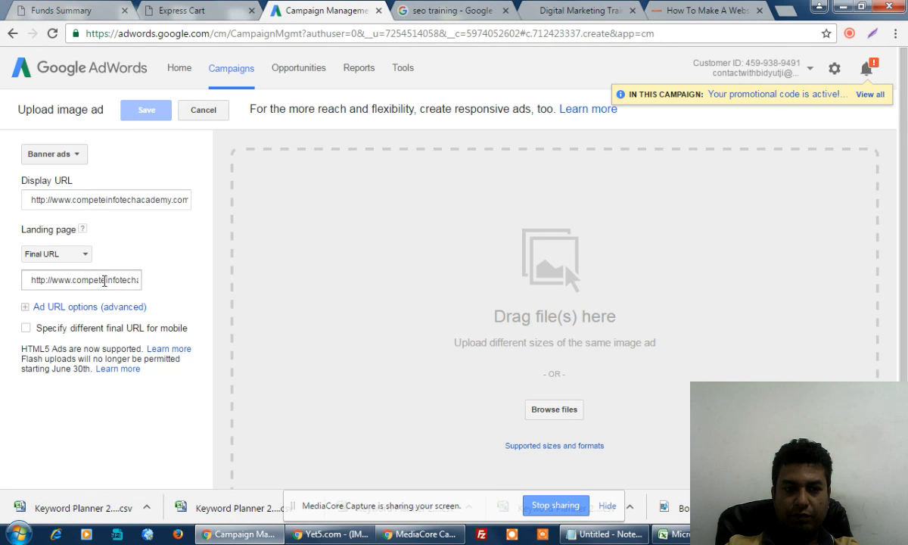
pyautogui.moveTo(115, 280); pyautogui.dragTo(248, 289)
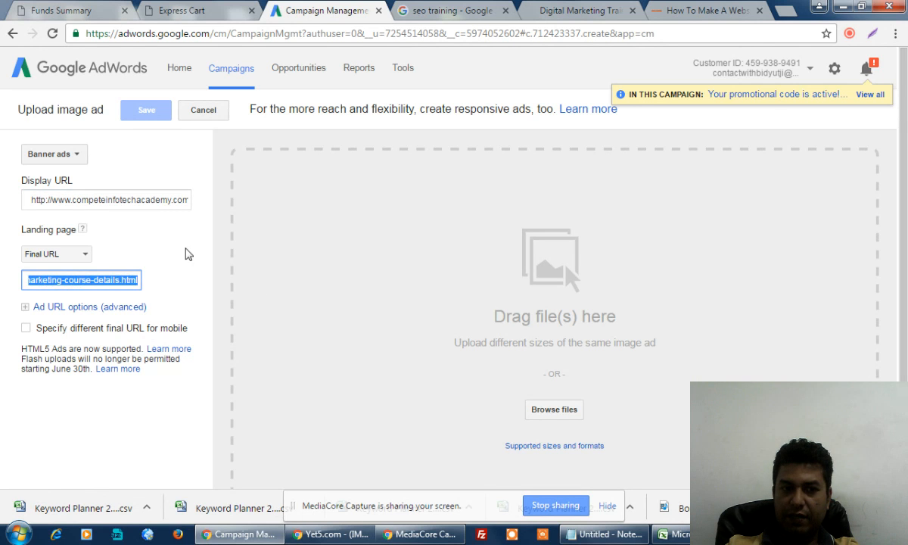
pyautogui.click(188, 254)
pyautogui.click(183, 194)
pyautogui.moveTo(168, 201); pyautogui.dragTo(209, 207)
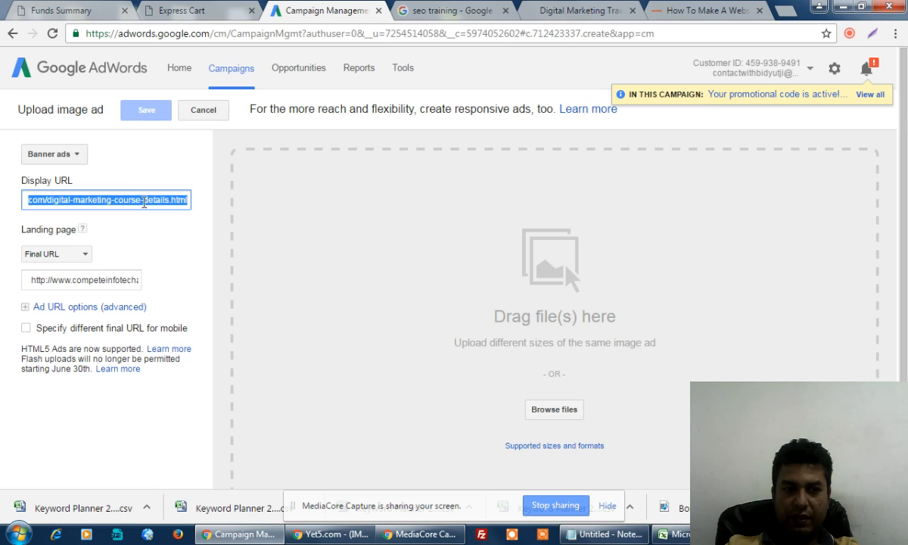
pyautogui.click(132, 198)
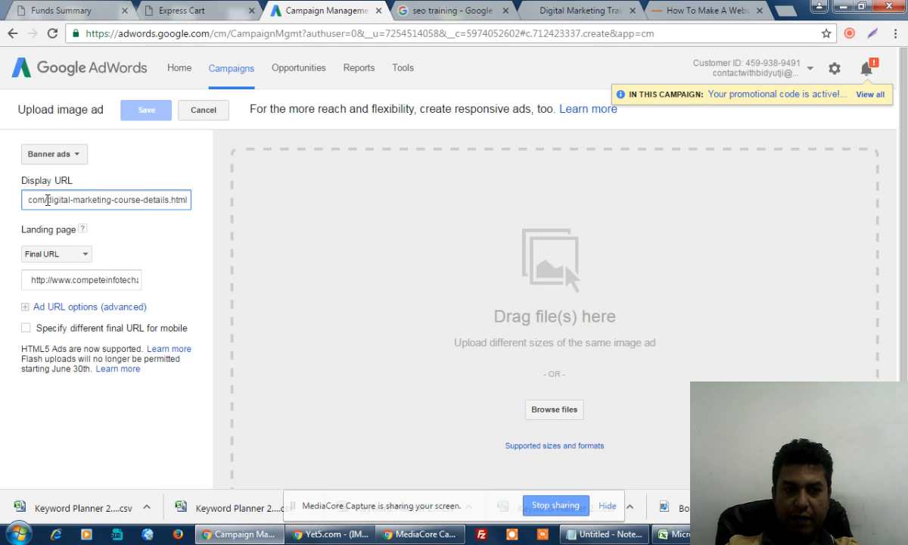
pyautogui.moveTo(47, 199); pyautogui.dragTo(316, 208)
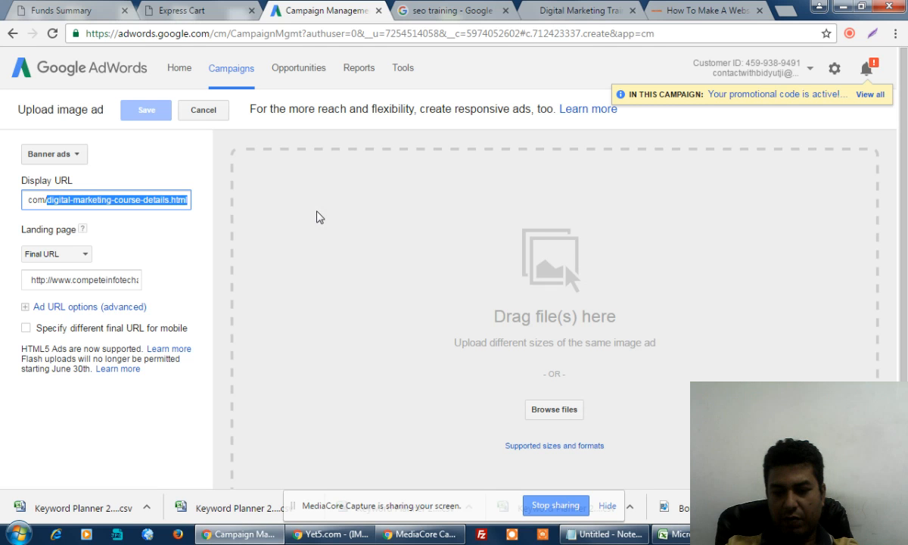
pyautogui.press('BackSpace')
pyautogui.moveTo(49, 198); pyautogui.dragTo(15, 189)
pyautogui.press('BackSpace')
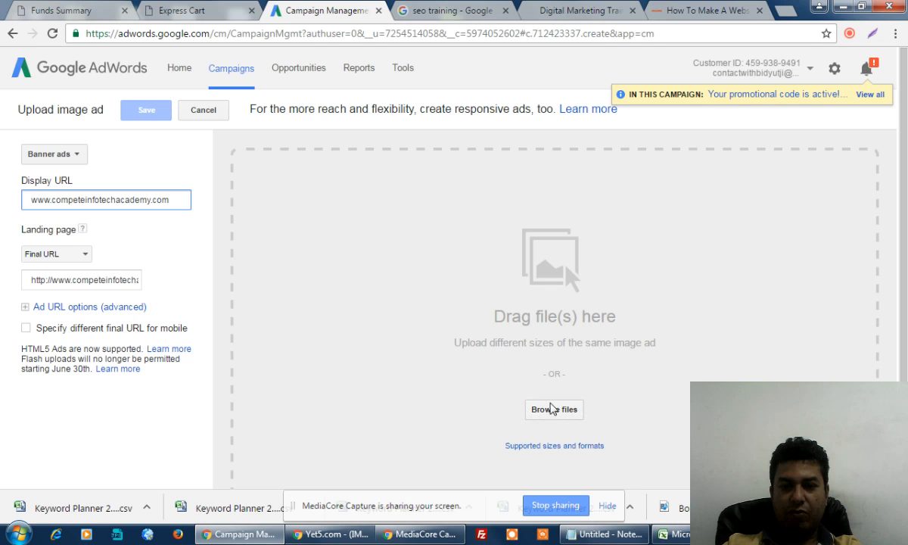
# Upload every banner image in the Red Epic folder except the 970x250 one
pyautogui.click(558, 412)
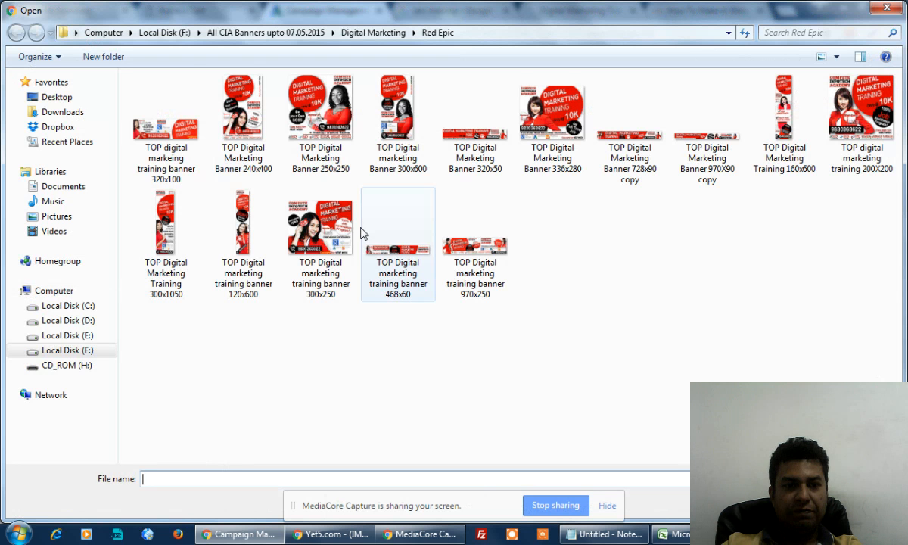
pyautogui.hotkey('ctrl', 'a')
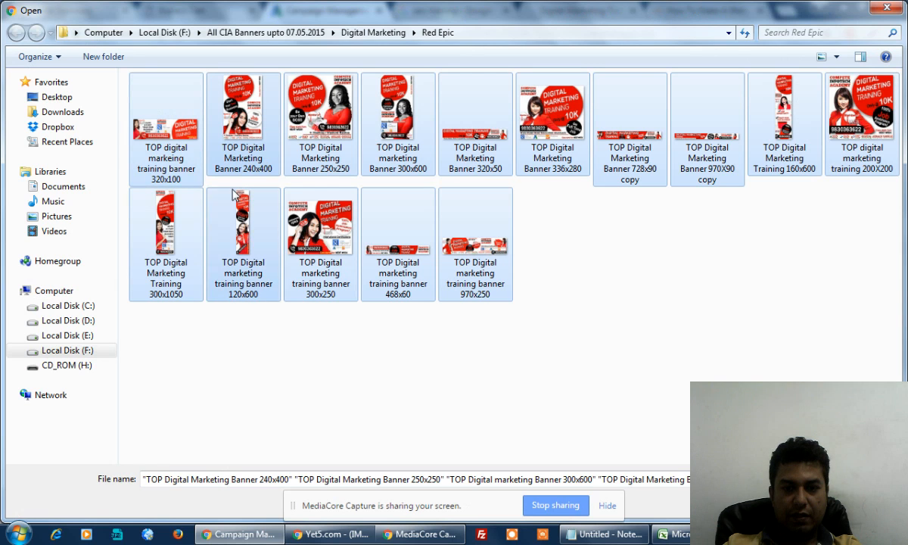
pyautogui.keyDown('ctrl'); pyautogui.click(497, 284); pyautogui.keyUp('ctrl')
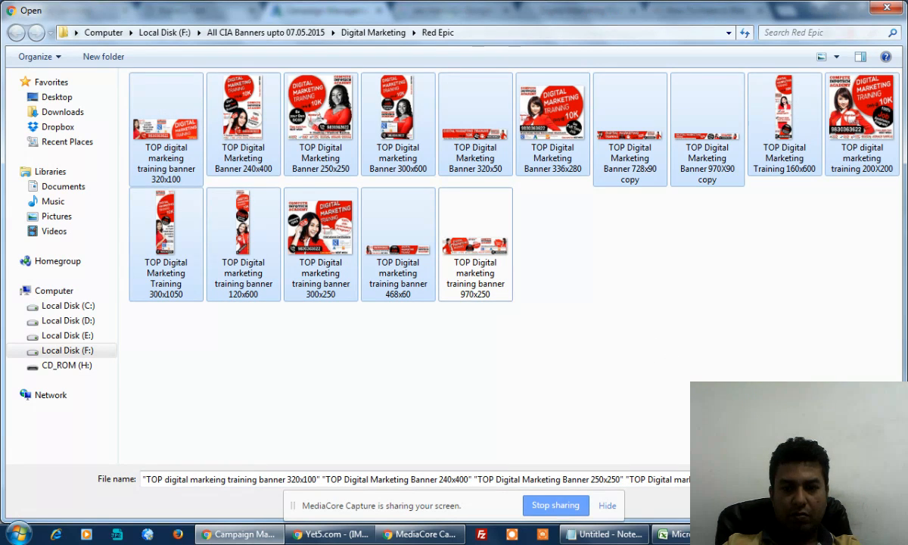
pyautogui.press('Return')
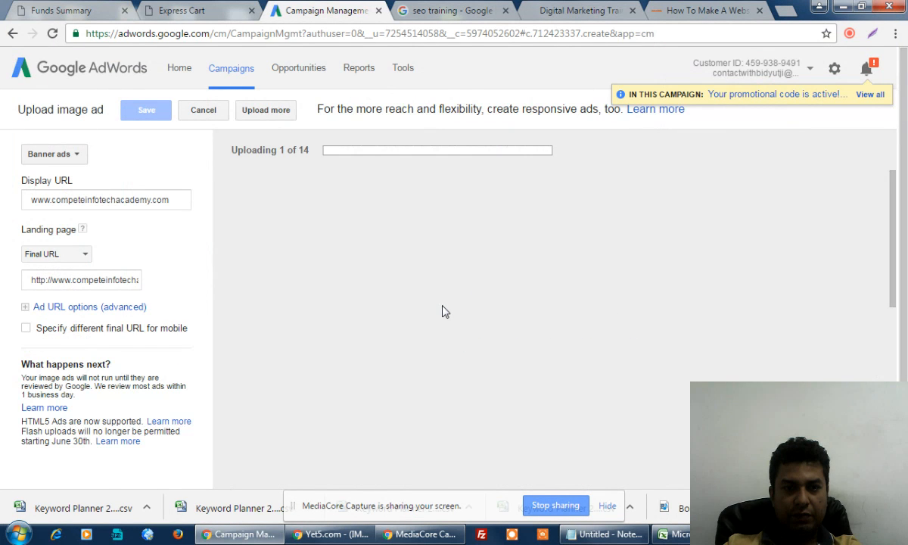
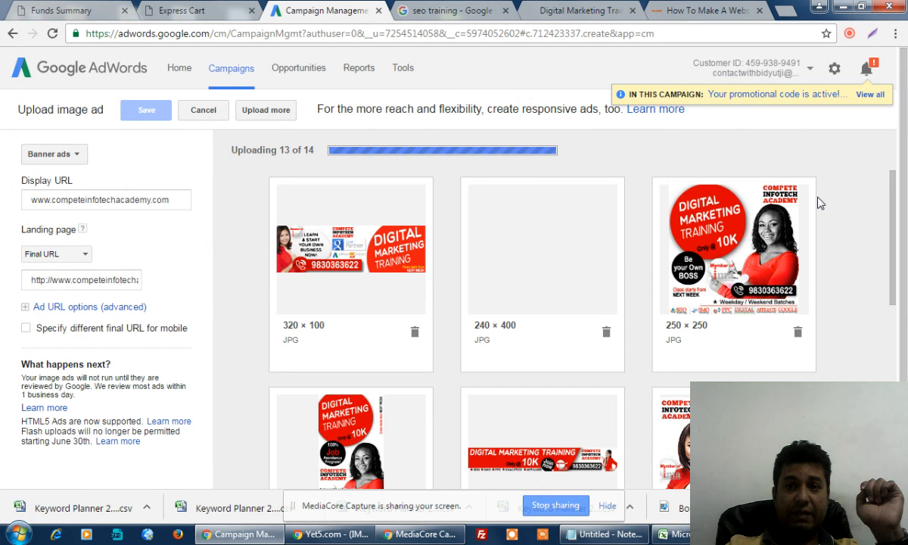
# Look over the uploaded banners and start uploading more from the parent Digital Marketing folder
pyautogui.scroll(-8, 817, 203)
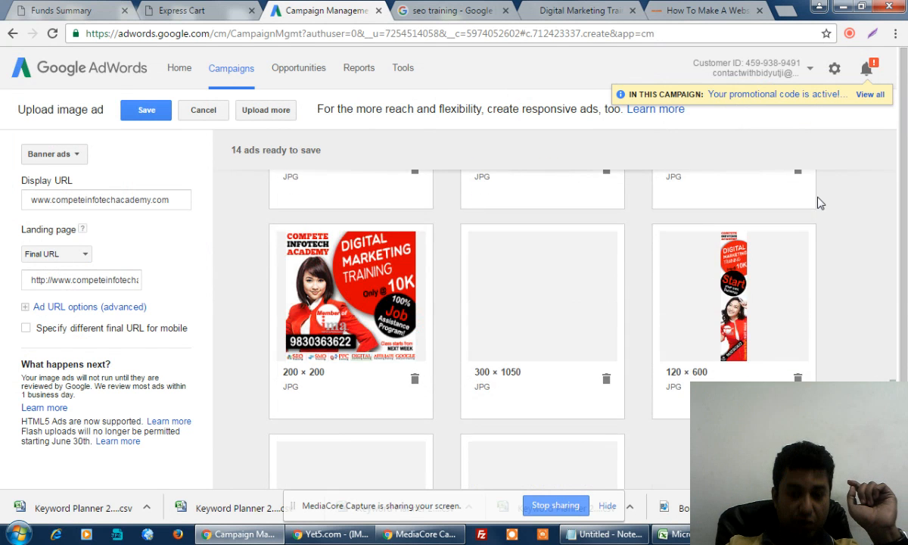
pyautogui.scroll(-5, 817, 202)
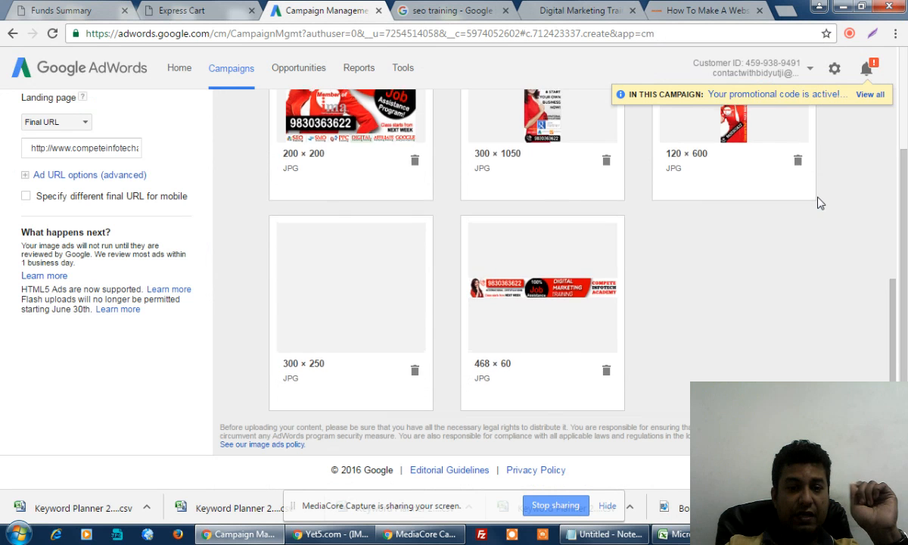
pyautogui.scroll(10, 817, 203)
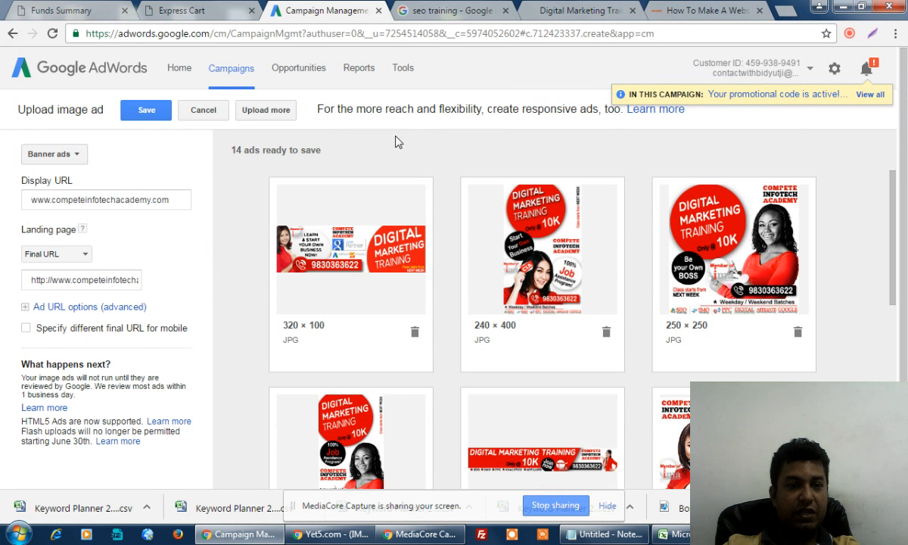
pyautogui.click(266, 111)
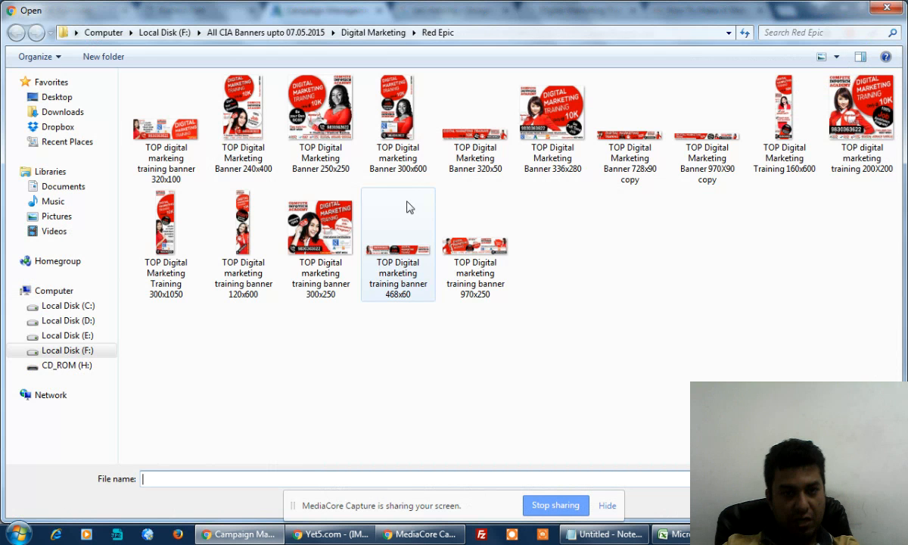
pyautogui.click(357, 35)
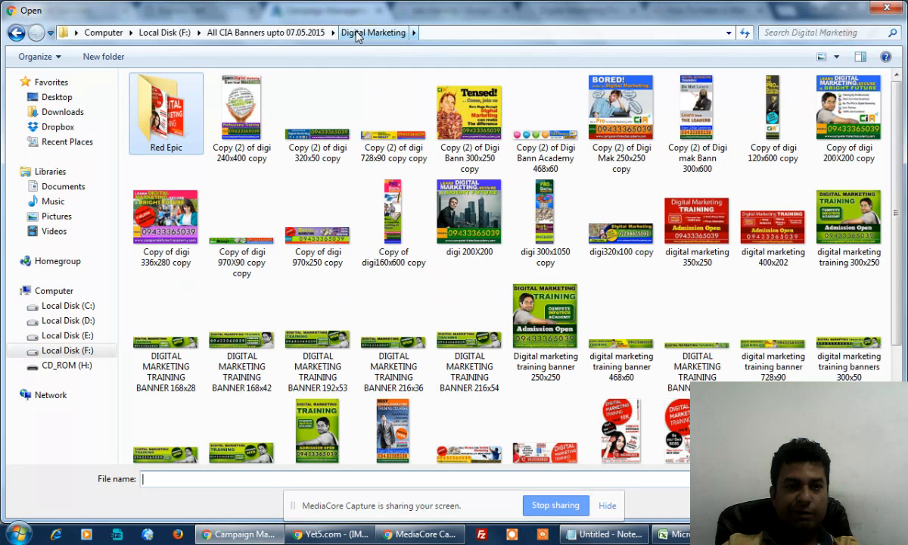
# Select the digital marketing 350x250, 400x202 and training 300x250 images plus the whole row of banners from 168x28 to 300x50
pyautogui.click(875, 219)
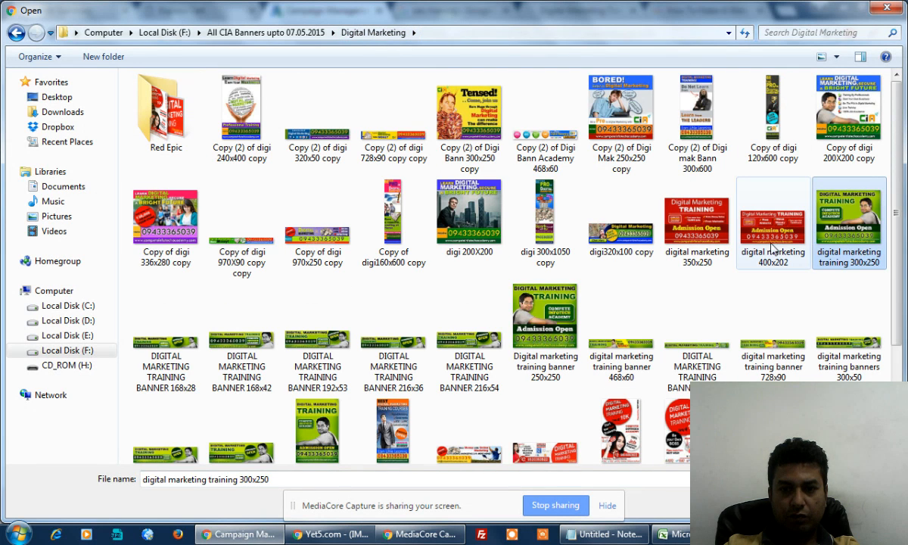
pyautogui.keyDown('ctrl'); pyautogui.click(697, 227); pyautogui.keyUp('ctrl')
pyautogui.keyDown('ctrl'); pyautogui.click(752, 235); pyautogui.keyUp('ctrl')
pyautogui.moveTo(550, 329); pyautogui.dragTo(187, 348)
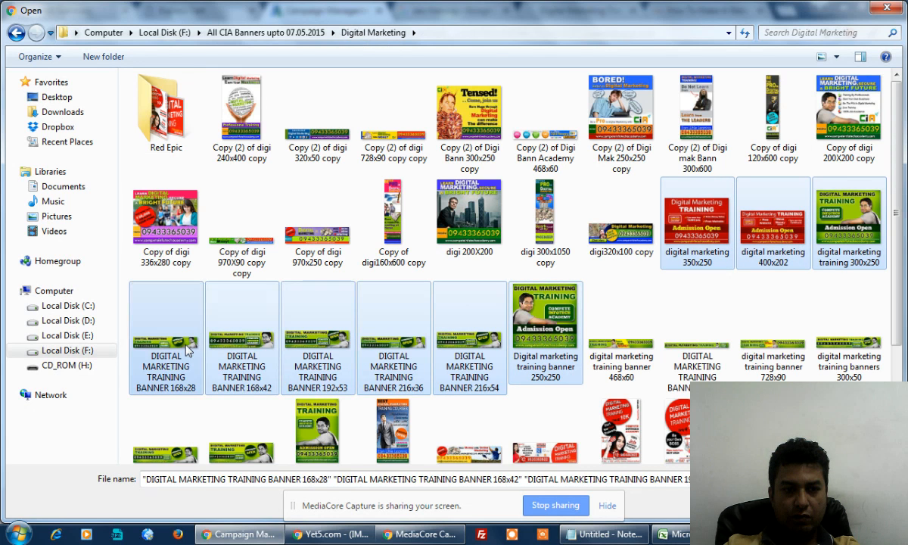
pyautogui.keyDown('ctrl'); pyautogui.click(621, 342); pyautogui.keyUp('ctrl')
pyautogui.keyDown('ctrl'); pyautogui.click(696, 344); pyautogui.keyUp('ctrl')
pyautogui.keyDown('ctrl'); pyautogui.click(772, 345); pyautogui.keyUp('ctrl')
pyautogui.keyDown('ctrl'); pyautogui.click(837, 361); pyautogui.keyUp('ctrl')
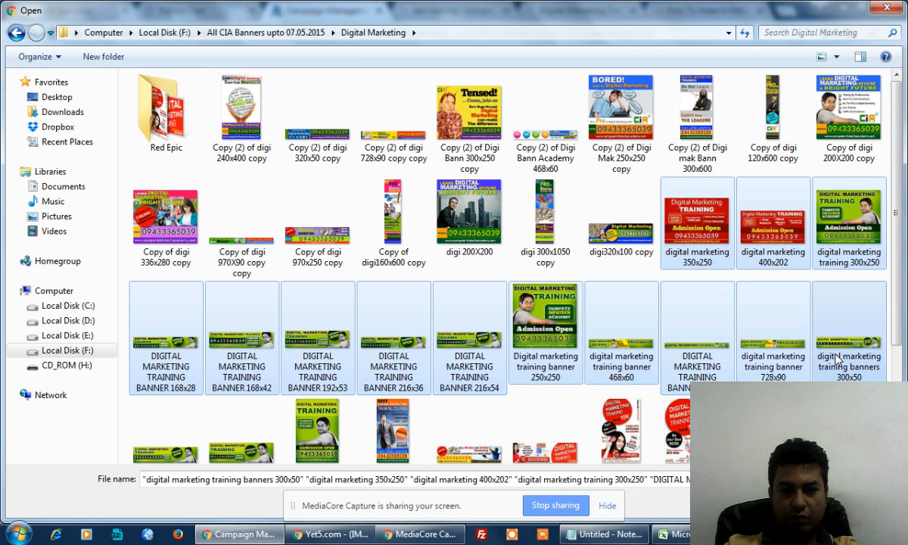
# Add the digital marketing training banners 320x480, 320x100 and 300x75 to the file selection
pyautogui.keyDown('ctrl'); pyautogui.click(339, 455); pyautogui.keyUp('ctrl')
pyautogui.keyDown('ctrl'); pyautogui.click(240, 404); pyautogui.keyUp('ctrl')
pyautogui.keyDown('ctrl'); pyautogui.click(165, 405); pyautogui.keyUp('ctrl')
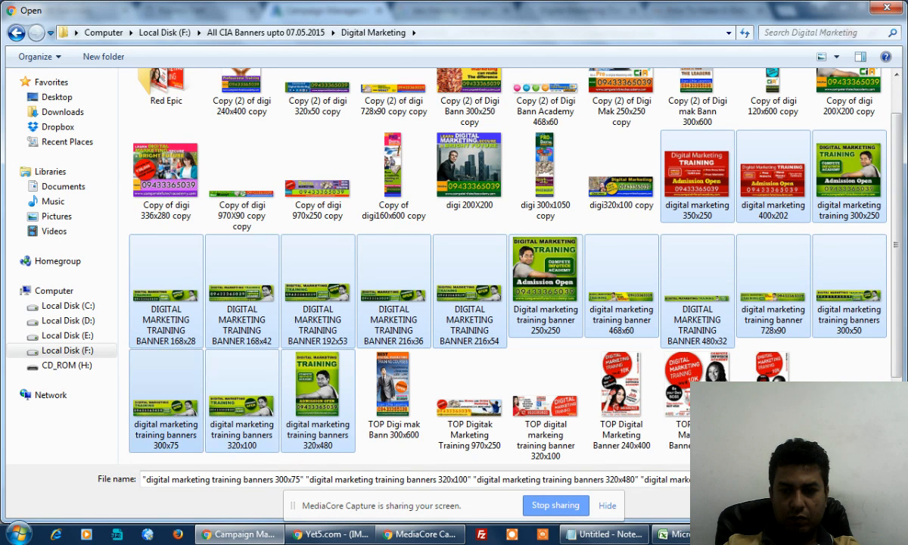
# Add the TOP Digital Marketing banners 970x250, both 160x600, 970X90, 728x90, 468x60 and 336x280 to the file selection and upload all selected images
pyautogui.scroll(-2, 900, 349)
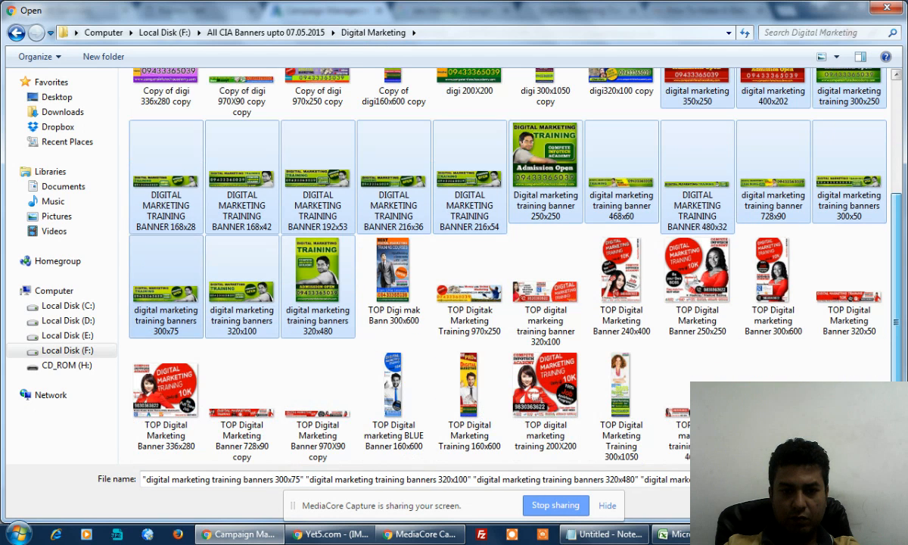
pyautogui.keyDown('ctrl'); pyautogui.click(475, 312); pyautogui.keyUp('ctrl')
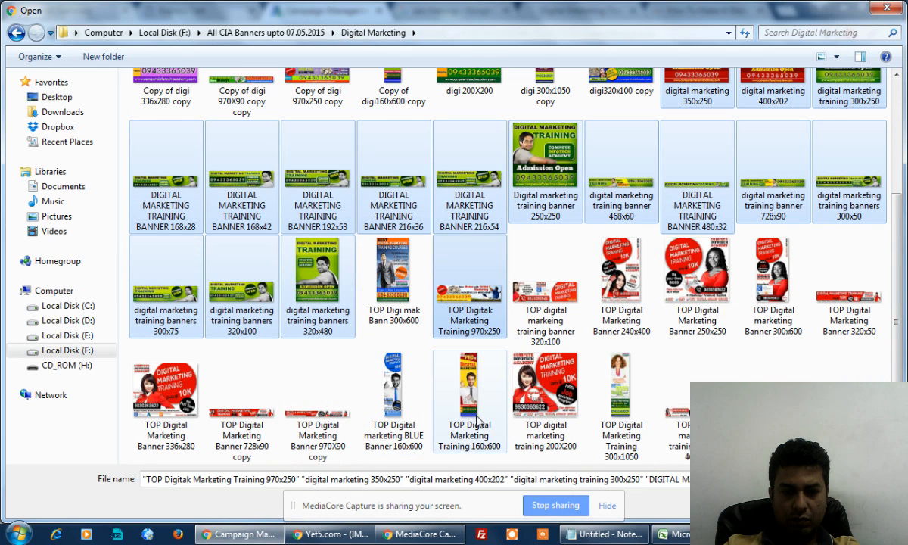
pyautogui.keyDown('ctrl'); pyautogui.click(476, 420); pyautogui.keyUp('ctrl')
pyautogui.keyDown('ctrl'); pyautogui.click(380, 395); pyautogui.keyUp('ctrl')
pyautogui.keyDown('ctrl'); pyautogui.click(303, 413); pyautogui.keyUp('ctrl')
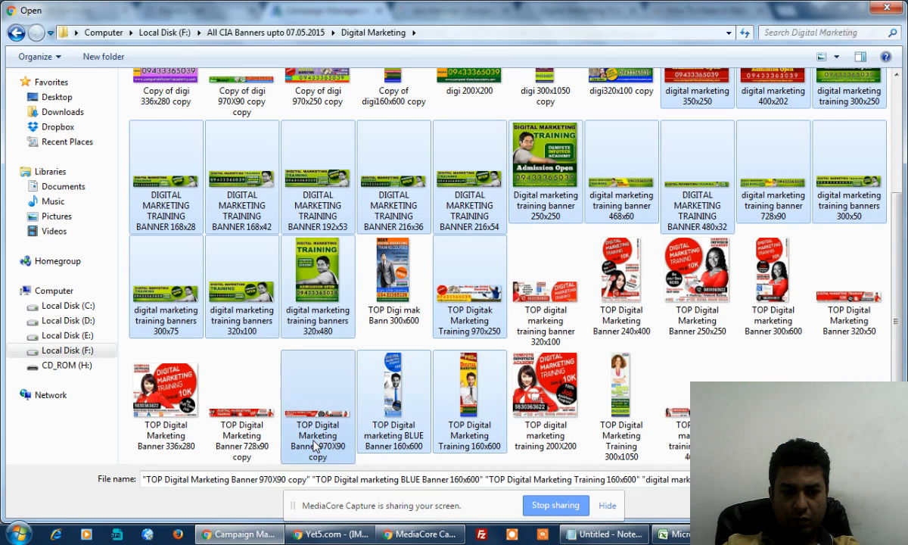
pyautogui.keyDown('ctrl'); pyautogui.click(249, 443); pyautogui.keyUp('ctrl')
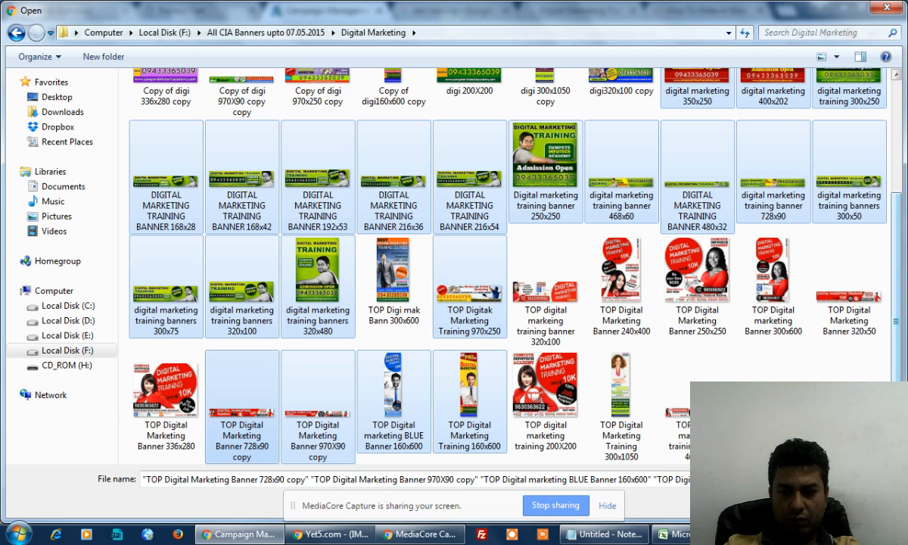
pyautogui.keyDown('ctrl'); pyautogui.click(674, 408); pyautogui.keyUp('ctrl')
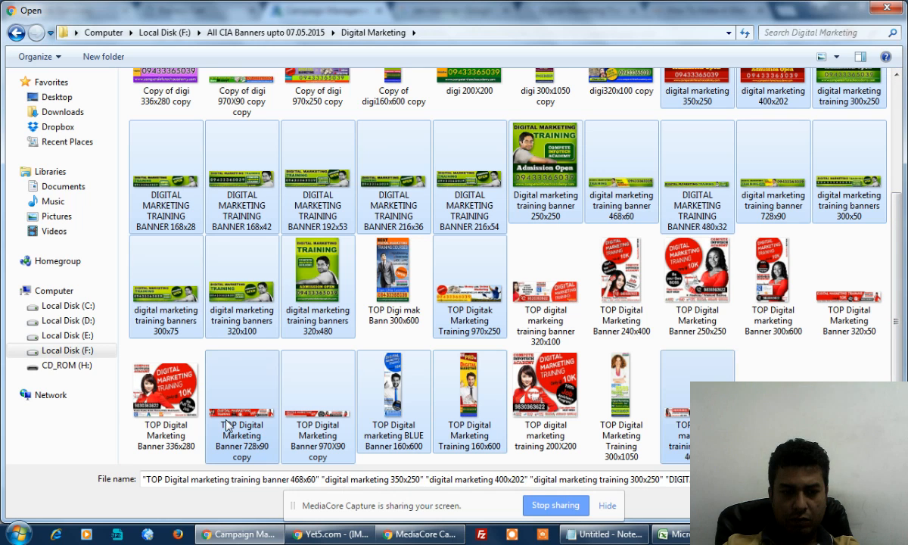
pyautogui.keyDown('ctrl'); pyautogui.click(170, 437); pyautogui.keyUp('ctrl')
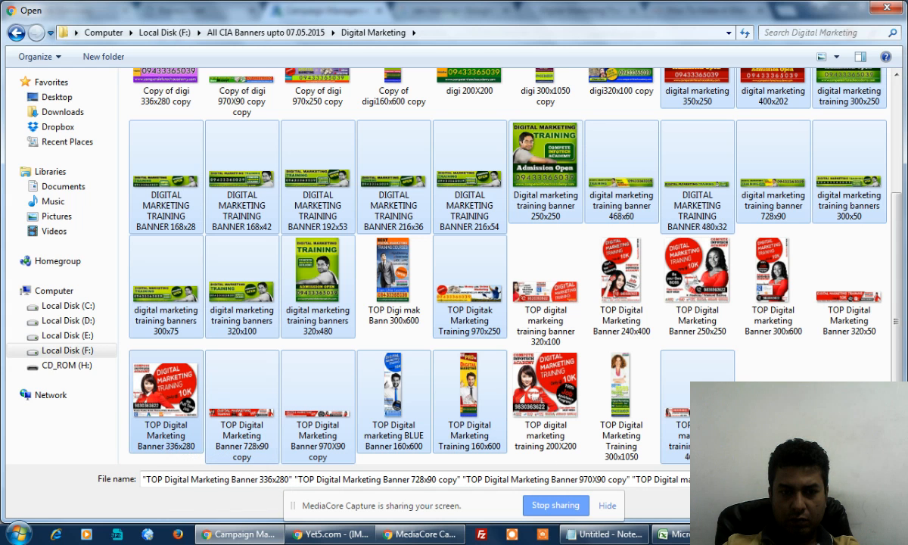
pyautogui.press('Return')
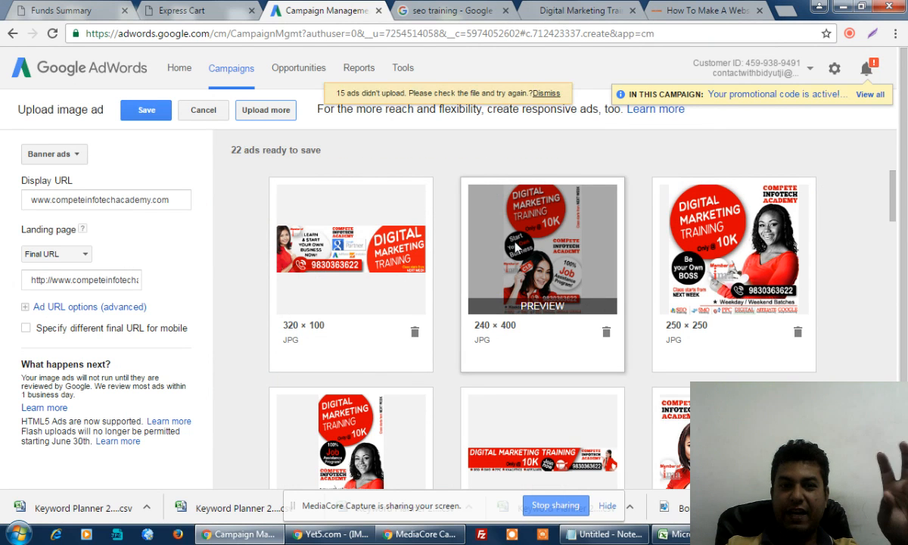
# Search the Google Adsense, Blue and All Pics and Banner folders for more banners to upload, then leave the file selection without choosing any
pyautogui.click(265, 109)
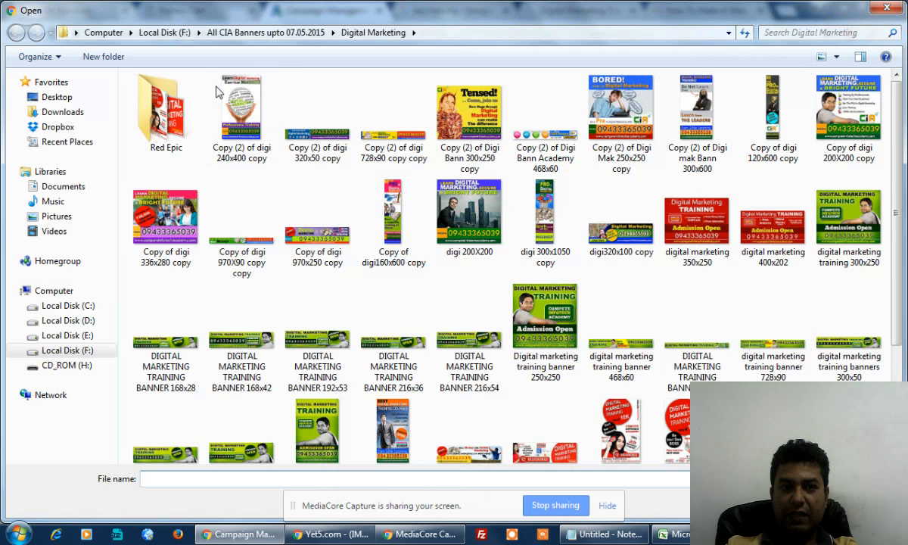
pyautogui.click(271, 32)
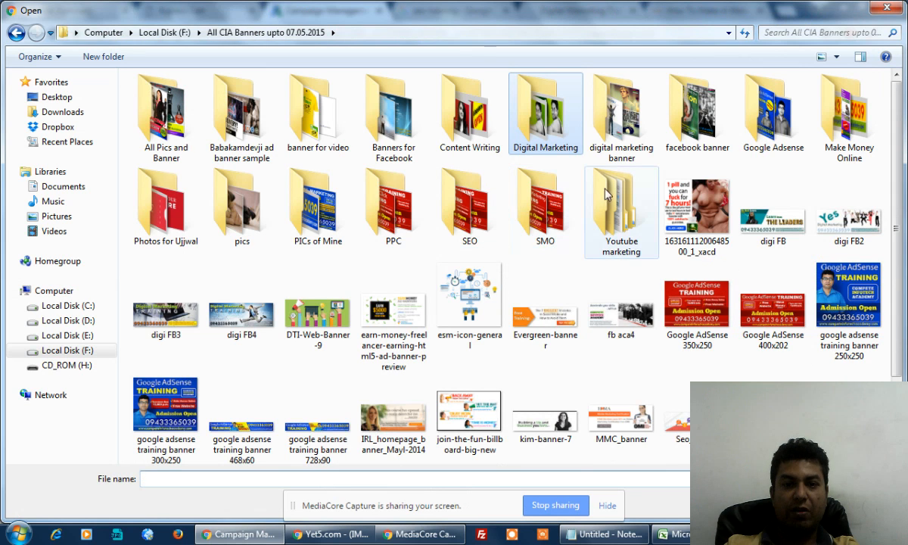
pyautogui.scroll(-1, 843, 141)
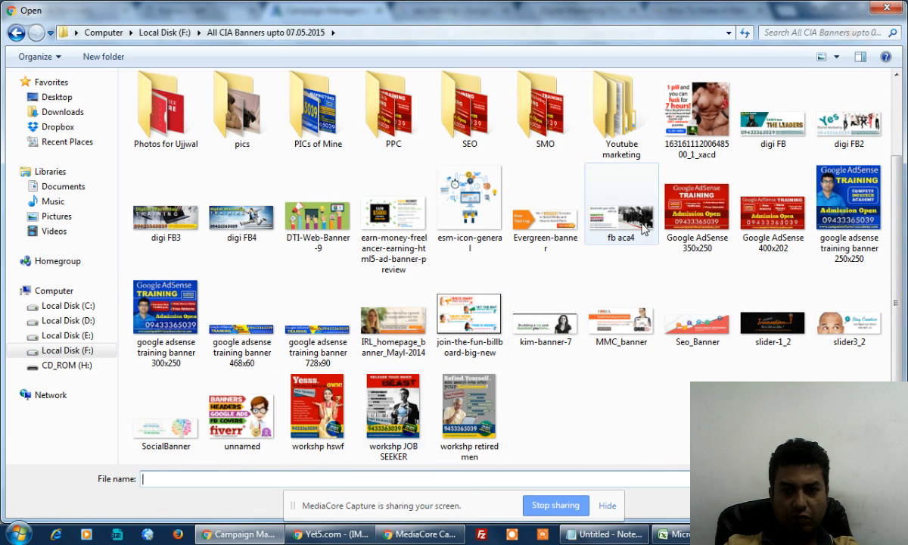
pyautogui.moveTo(894, 308); pyautogui.dragTo(900, 218)
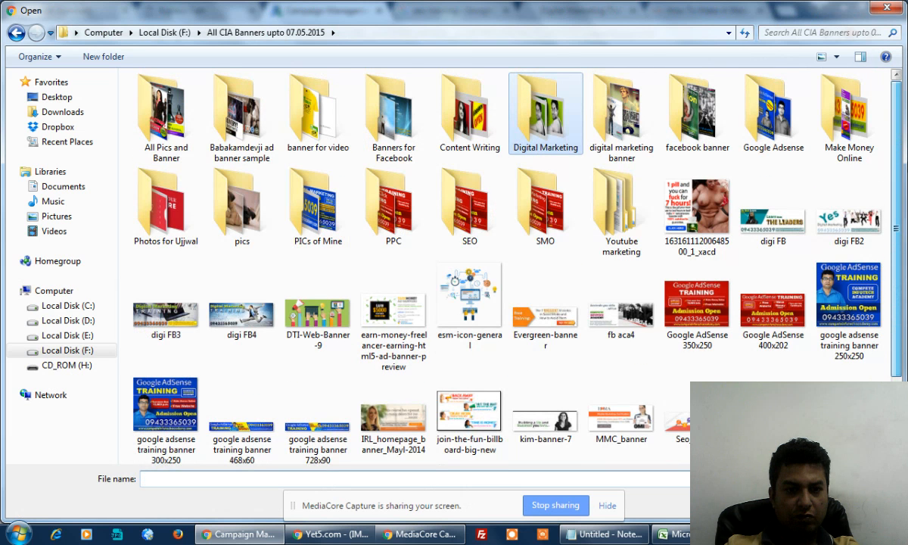
pyautogui.doubleClick(772, 114)
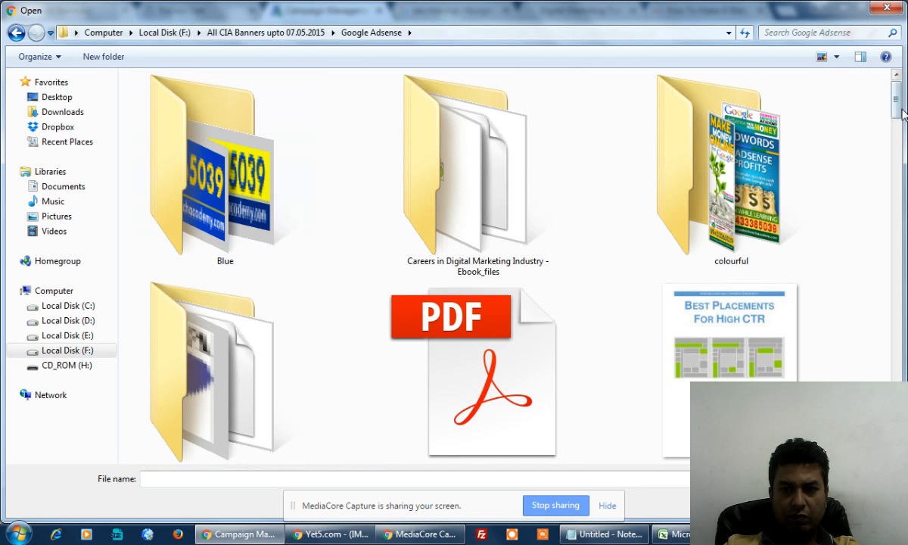
pyautogui.moveTo(900, 108)
pyautogui.mouseDown()
pyautogui.moveTo(898, 408)
pyautogui.moveTo(899, 100)
pyautogui.mouseUp()
pyautogui.doubleClick(230, 178)
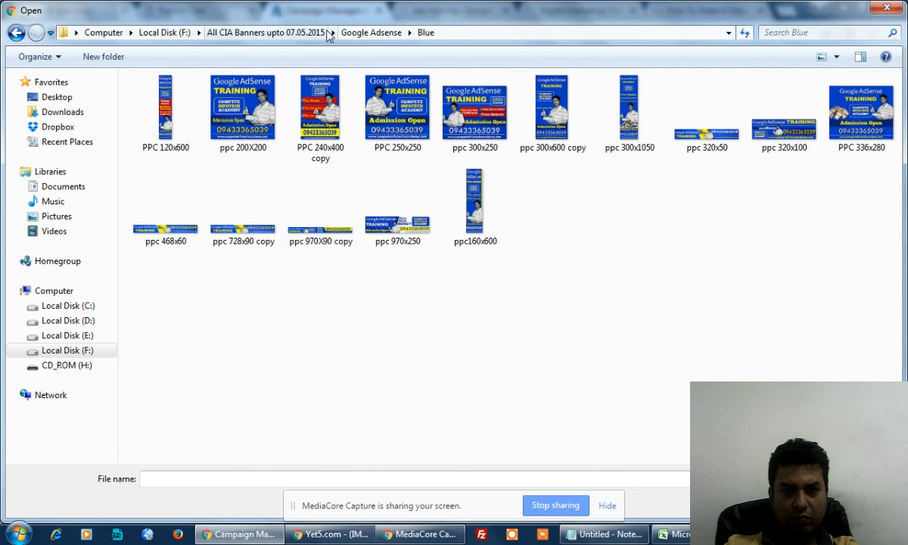
pyautogui.click(291, 32)
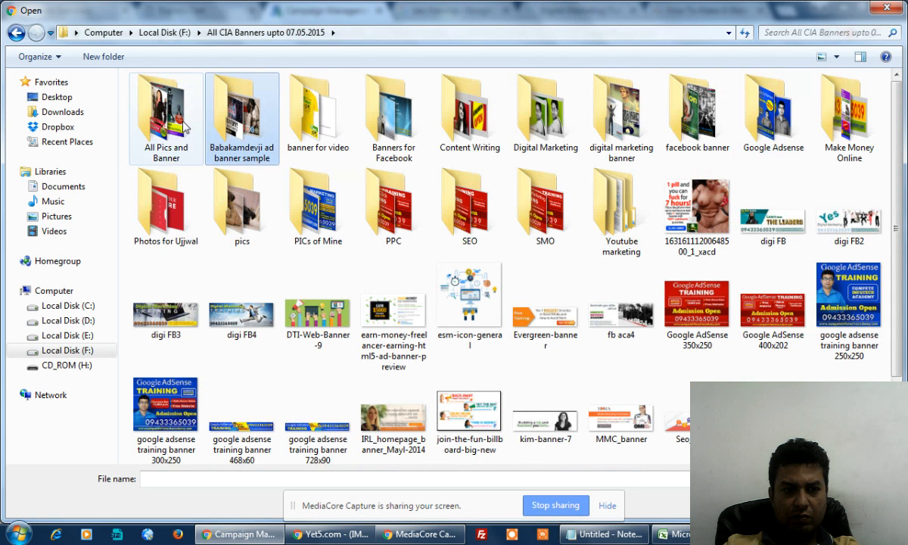
pyautogui.doubleClick(159, 127)
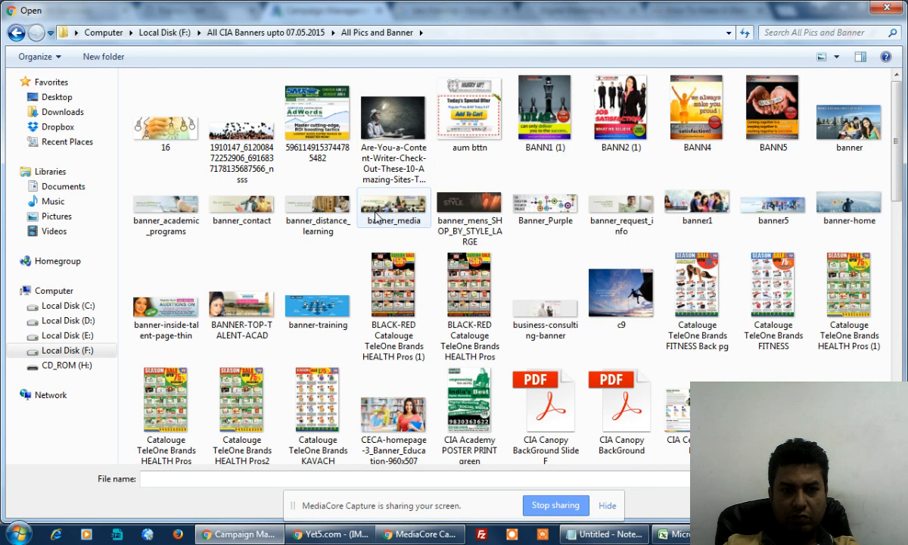
pyautogui.scroll(-5, 368, 229)
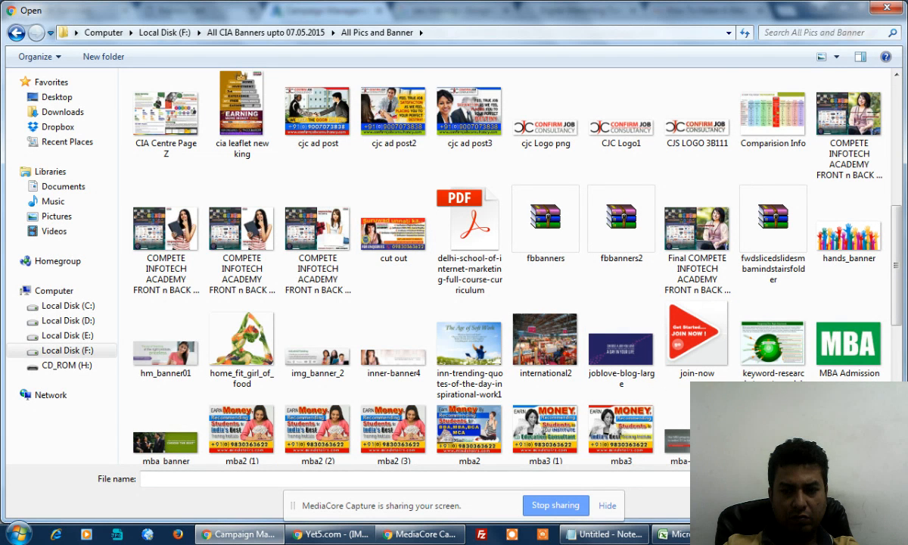
pyautogui.click(853, 503)
# Dismiss the failed wrong-dimension uploads 350x250 and 400x202 and the small training banners from 168x28 to 216x54
pyautogui.scroll(-7, 862, 358)
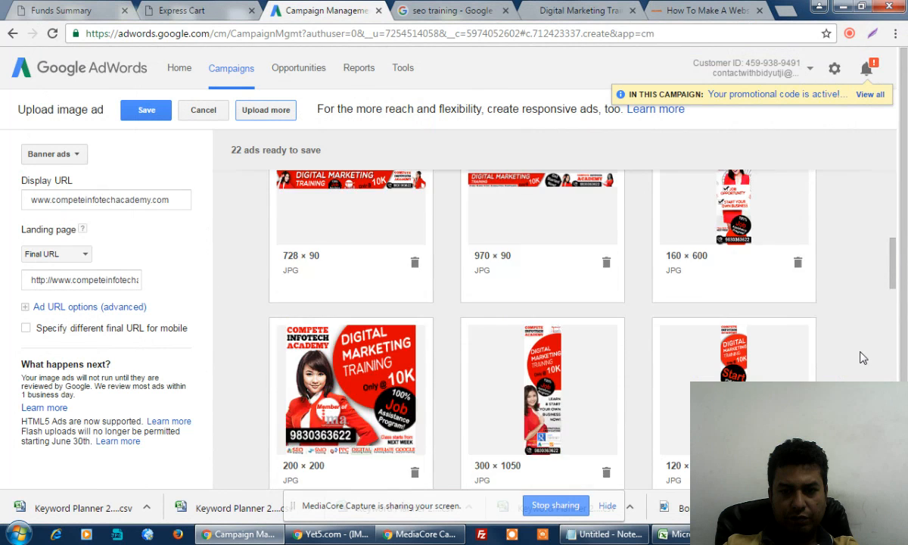
pyautogui.scroll(-11, 863, 357)
pyautogui.scroll(6, 863, 357)
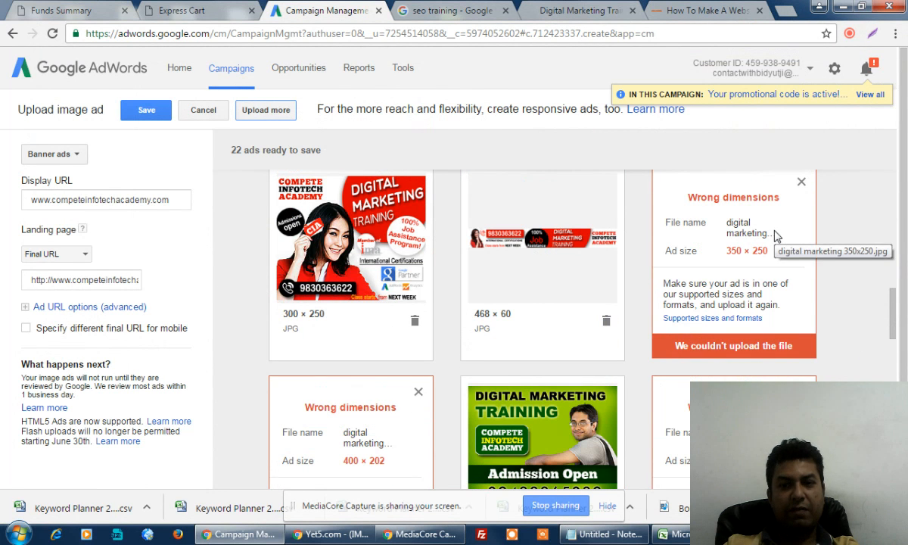
pyautogui.click(801, 183)
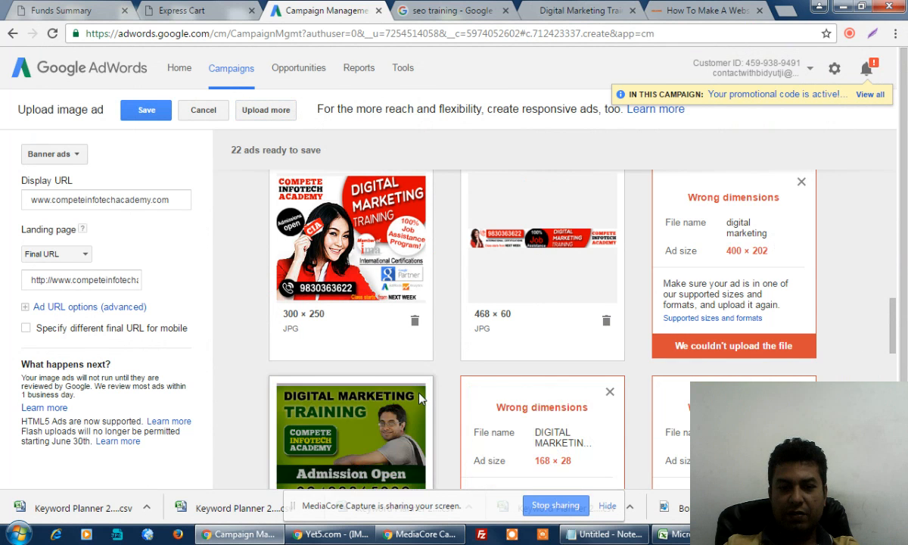
pyautogui.click(801, 183)
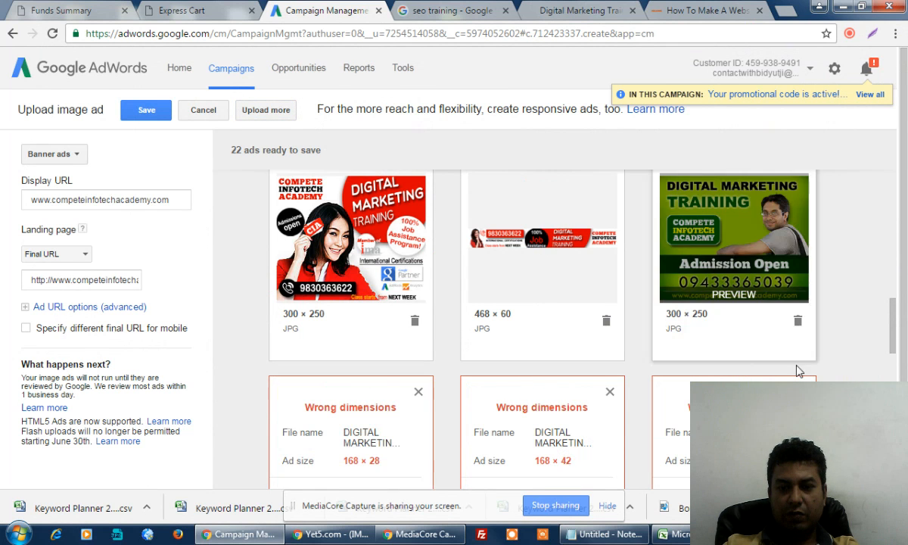
pyautogui.click(609, 391)
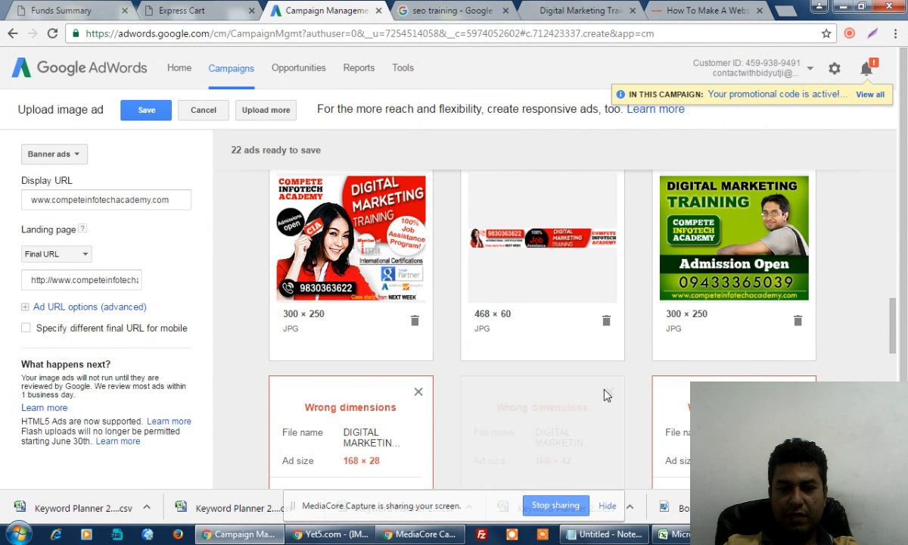
pyautogui.click(418, 391)
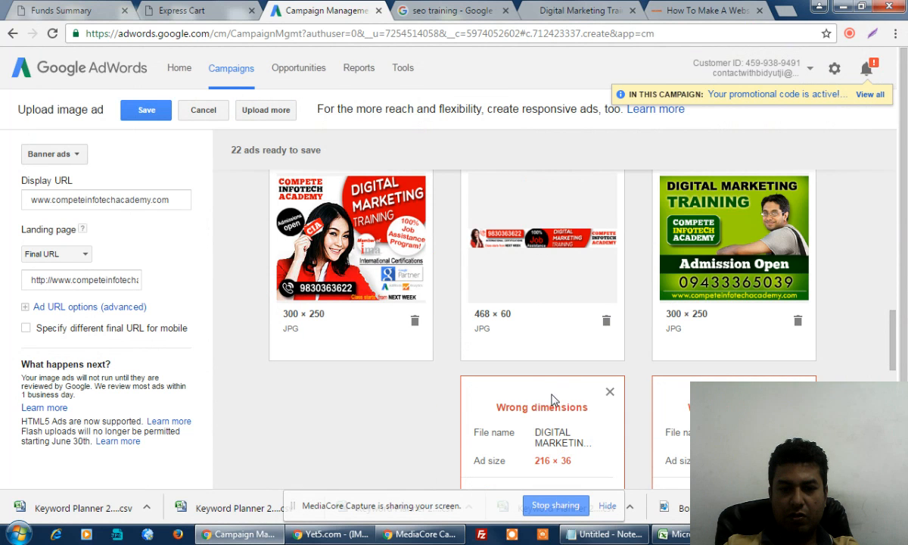
pyautogui.click(609, 392)
pyautogui.click(418, 391)
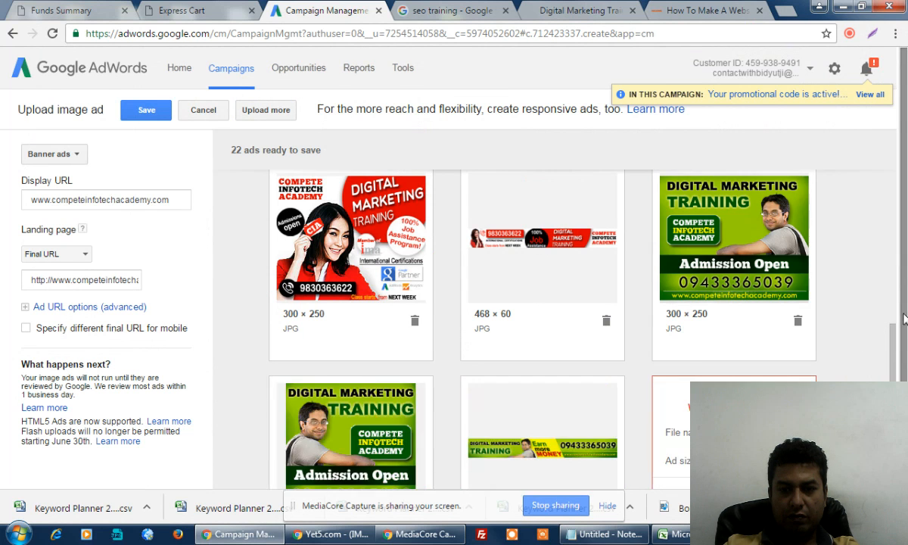
# Dismiss the failed wrong-dimension training banner uploads 480x32, 300x75 and 320x480
pyautogui.scroll(-2, 901, 318)
pyautogui.click(801, 260)
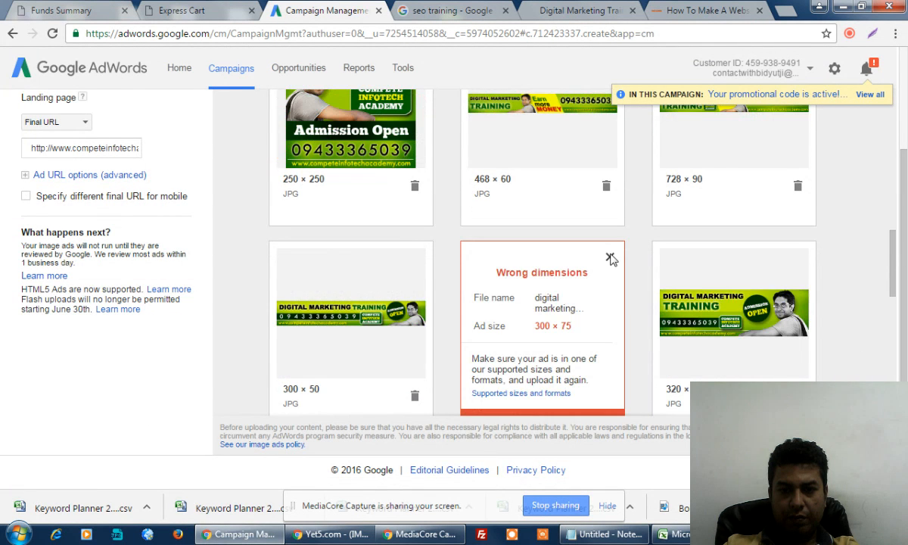
pyautogui.click(609, 257)
pyautogui.scroll(-2, 543, 333)
pyautogui.click(801, 116)
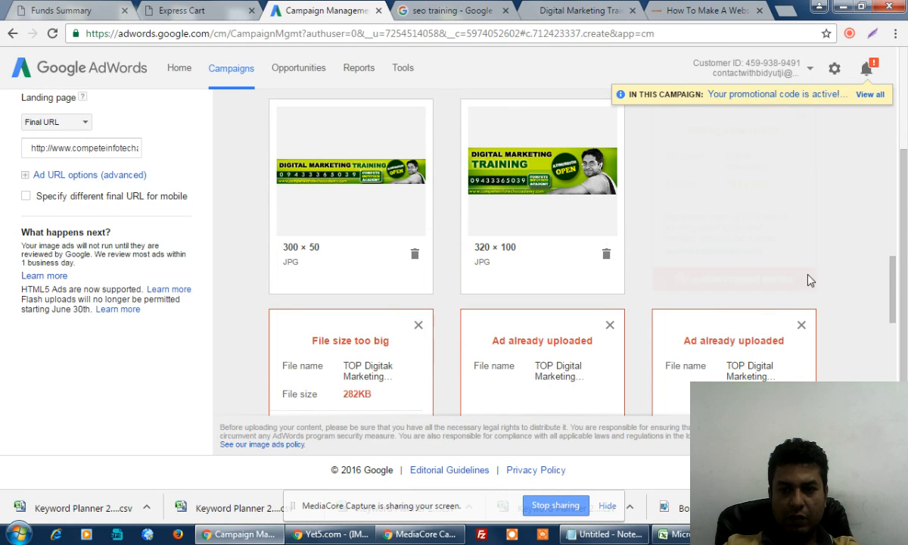
# Dismiss the oversized TOP Digitak Marketing upload and the already uploaded TOP Digital Marketing duplicates
pyautogui.click(801, 325)
pyautogui.click(609, 325)
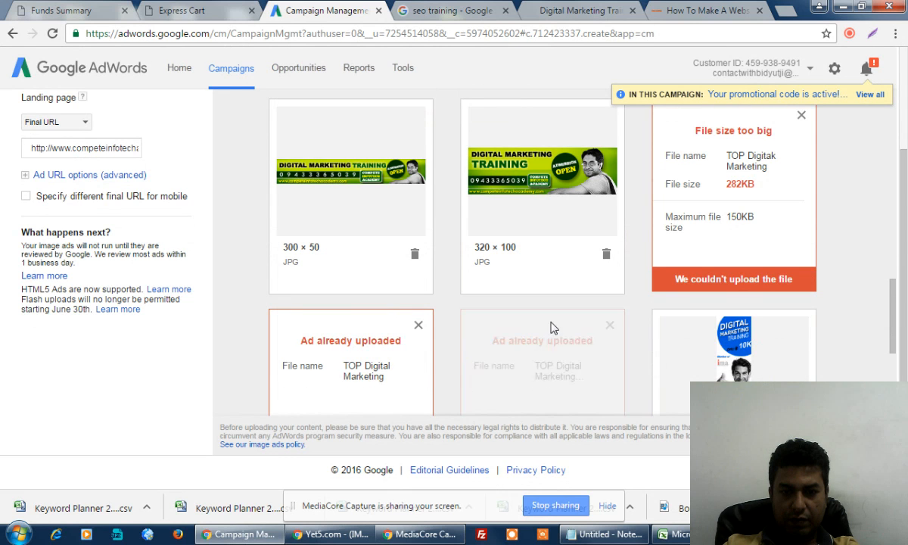
pyautogui.click(418, 325)
pyautogui.click(800, 115)
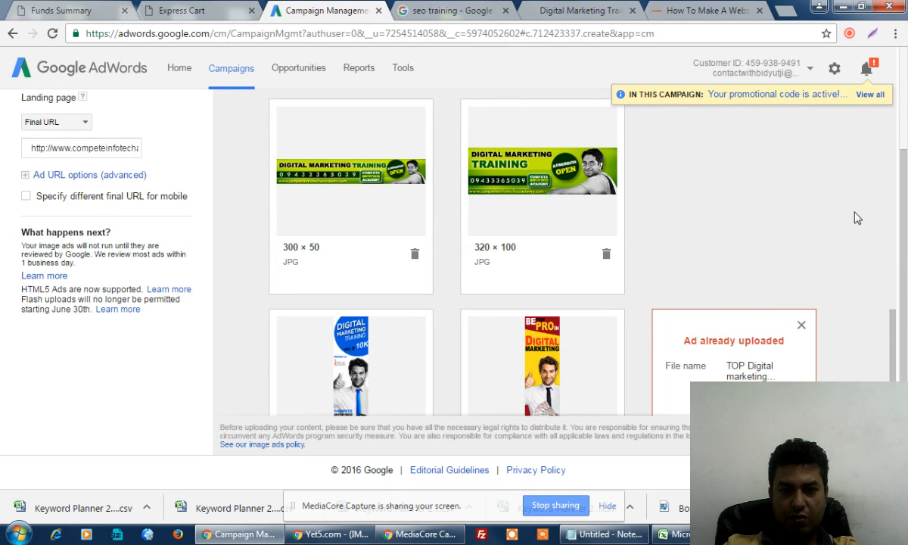
pyautogui.click(610, 325)
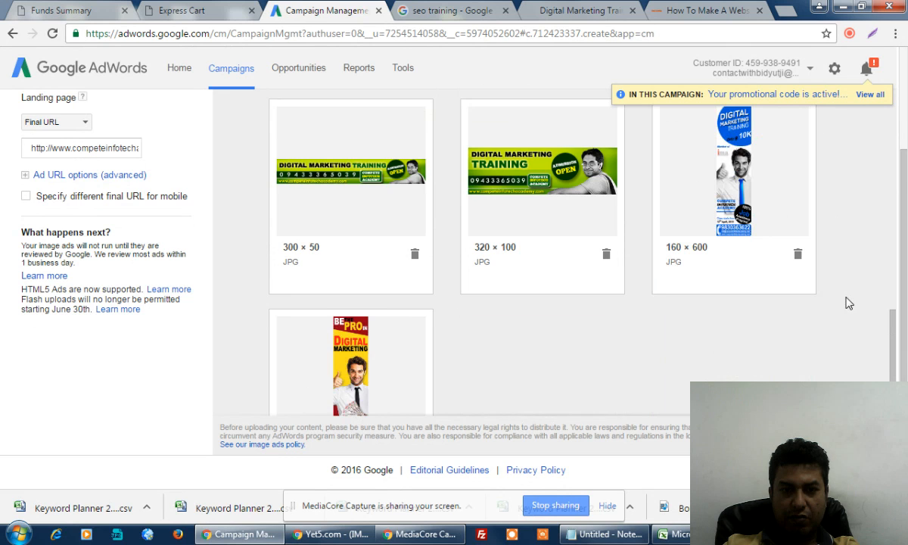
# Delete the yellow and red 160 × 600 digital marketing banner at the end of the ad list
pyautogui.scroll(-2, 849, 303)
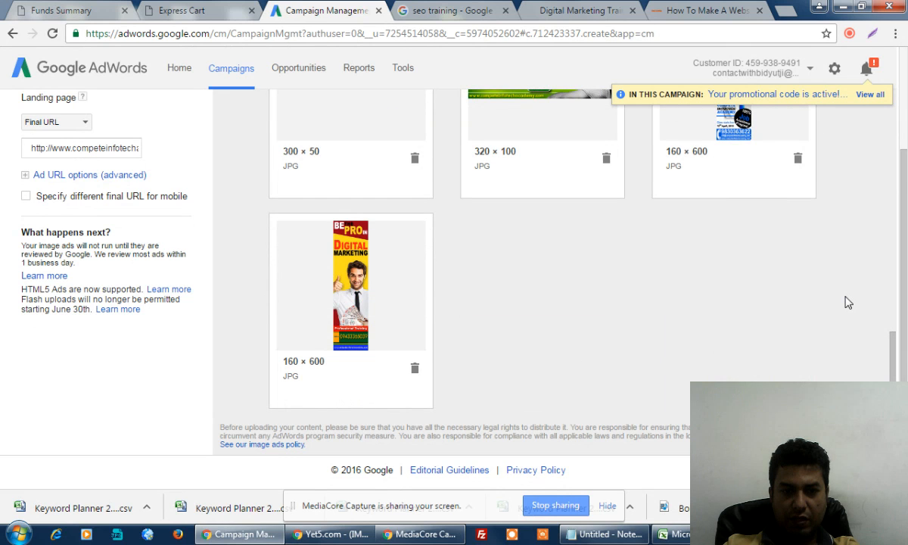
pyautogui.click(414, 368)
pyautogui.scroll(1, 810, 277)
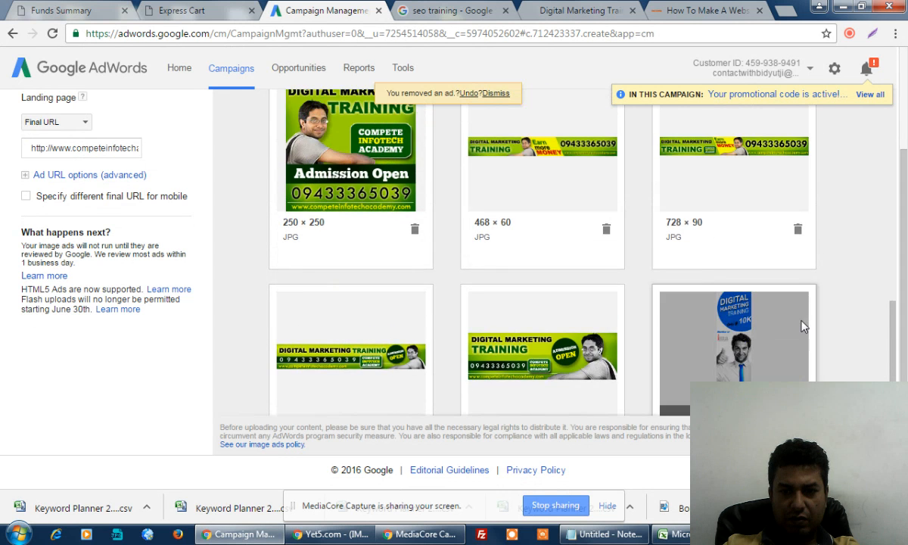
# Review the remaining banners and their sizes in the list of ads ready to save
pyautogui.scroll(-1, 847, 306)
pyautogui.scroll(2, 890, 279)
pyautogui.scroll(6, 889, 279)
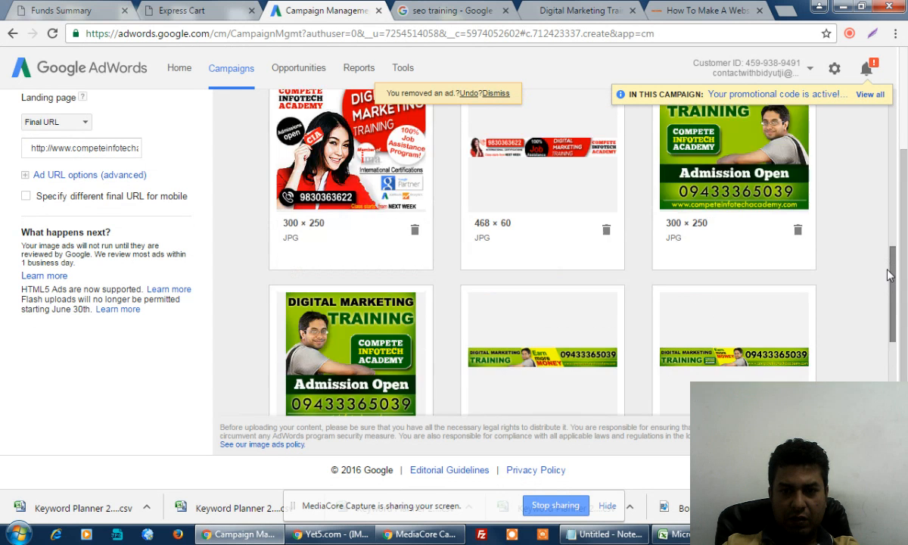
pyautogui.scroll(1, 886, 271)
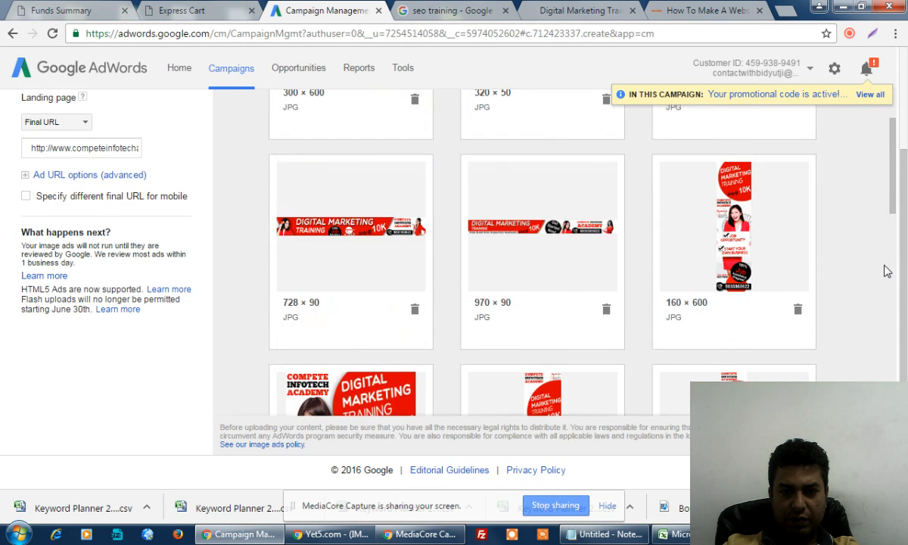
pyautogui.scroll(-3, 886, 271)
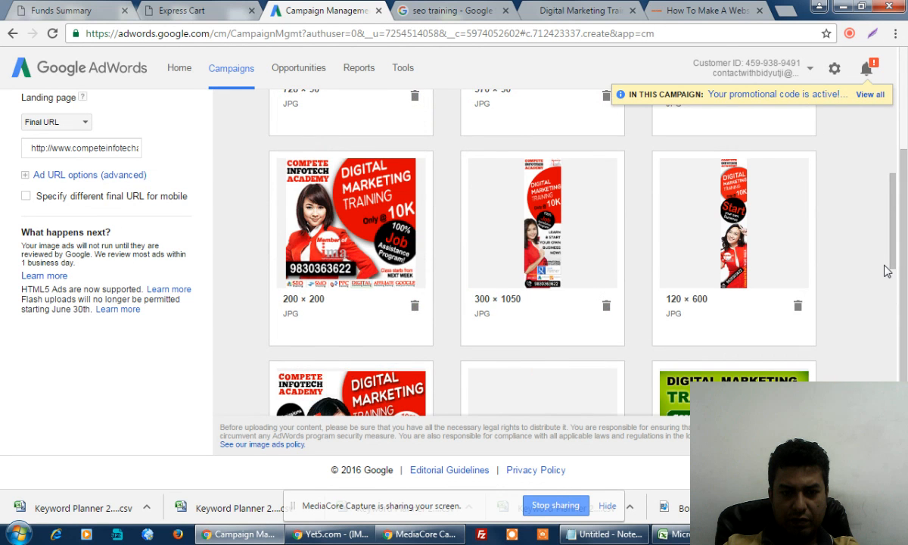
pyautogui.scroll(1, 886, 271)
pyautogui.scroll(3, 886, 270)
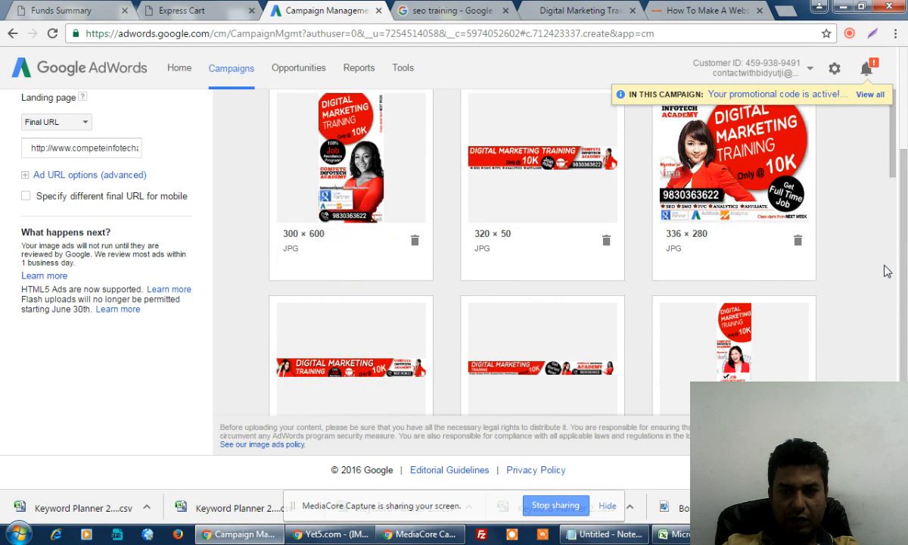
pyautogui.scroll(2, 886, 271)
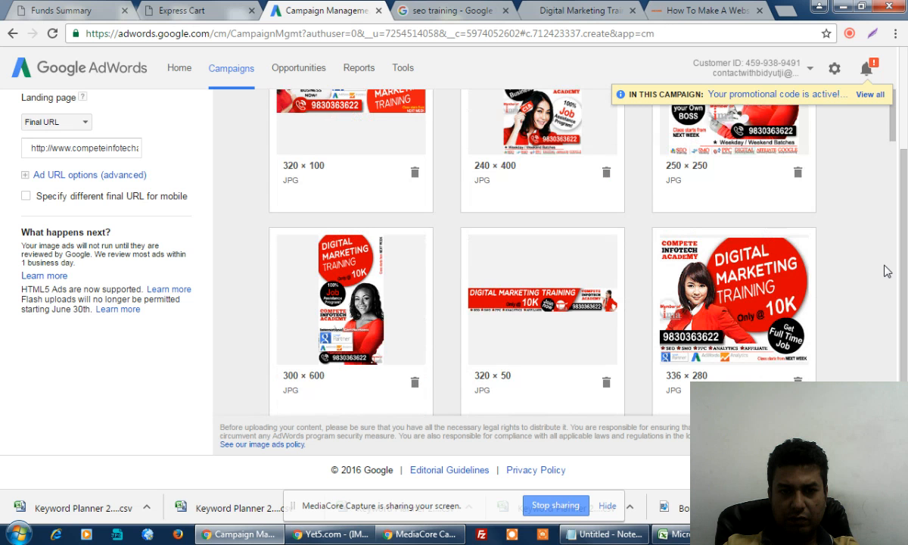
# Check the uploaded image banners once more and save them to the Banner ads ad group
pyautogui.scroll(3, 887, 271)
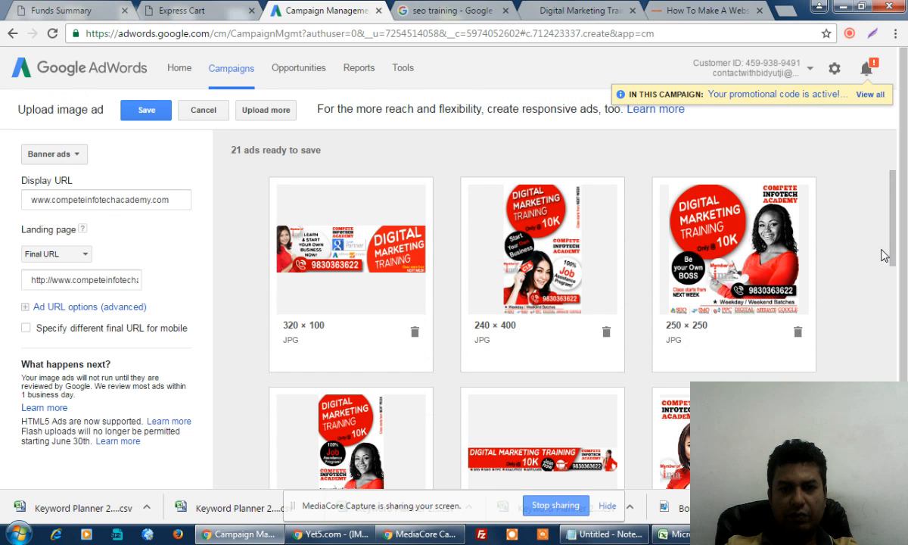
pyautogui.scroll(-15, 844, 253)
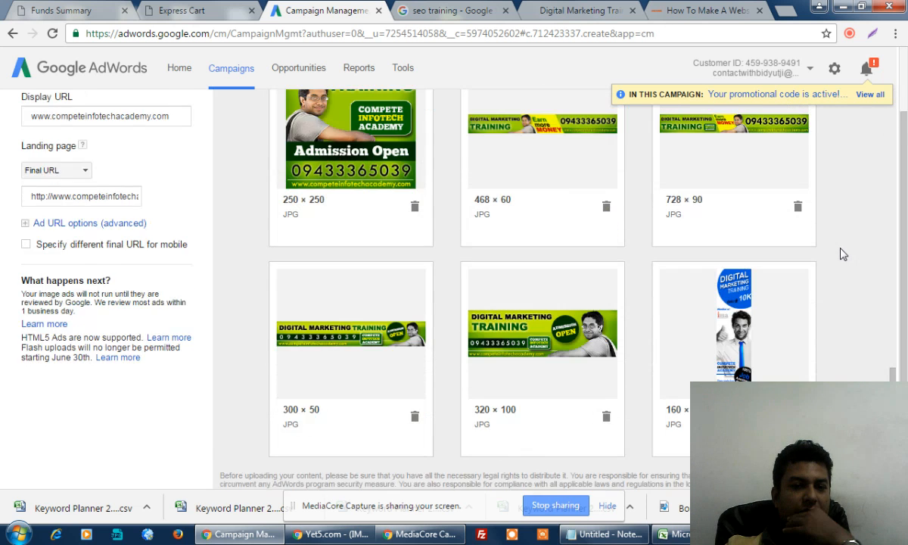
pyautogui.scroll(10, 844, 254)
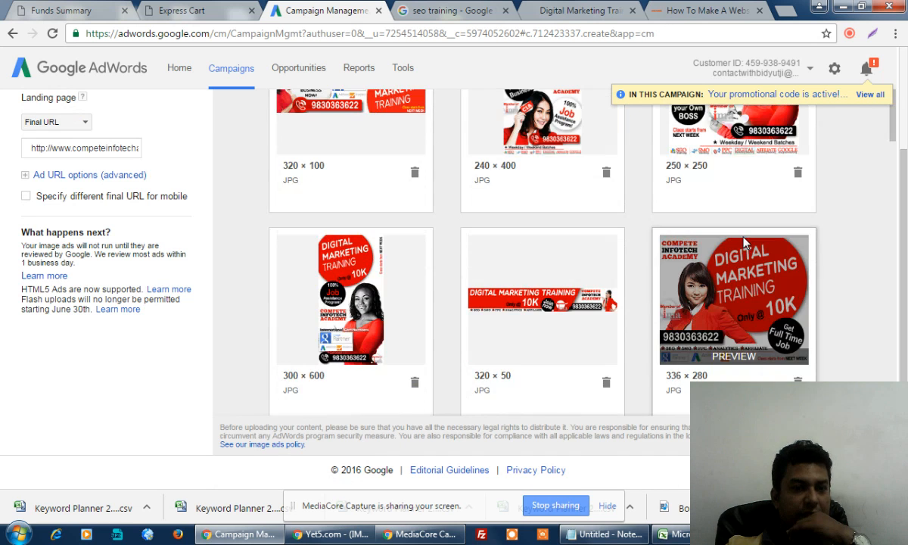
pyautogui.scroll(2, 807, 246)
pyautogui.click(147, 109)
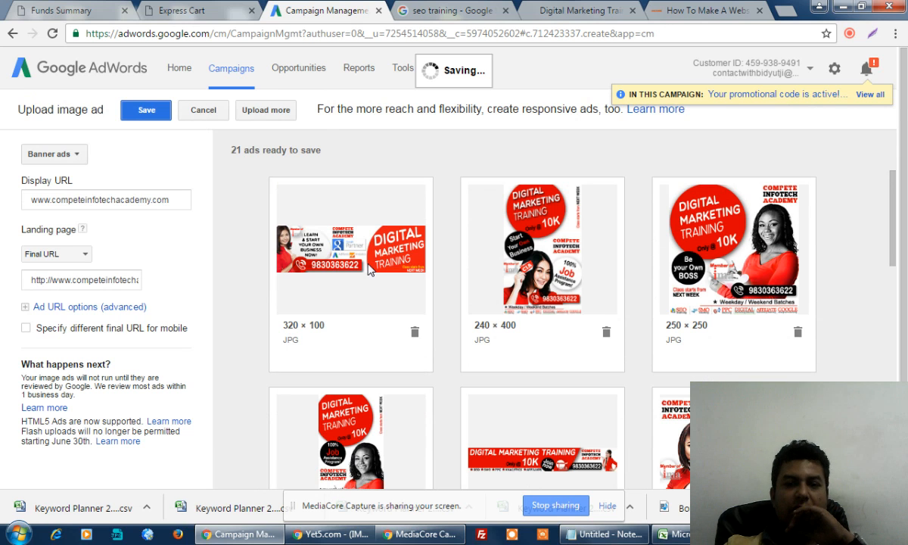
pyautogui.moveTo(370, 270)
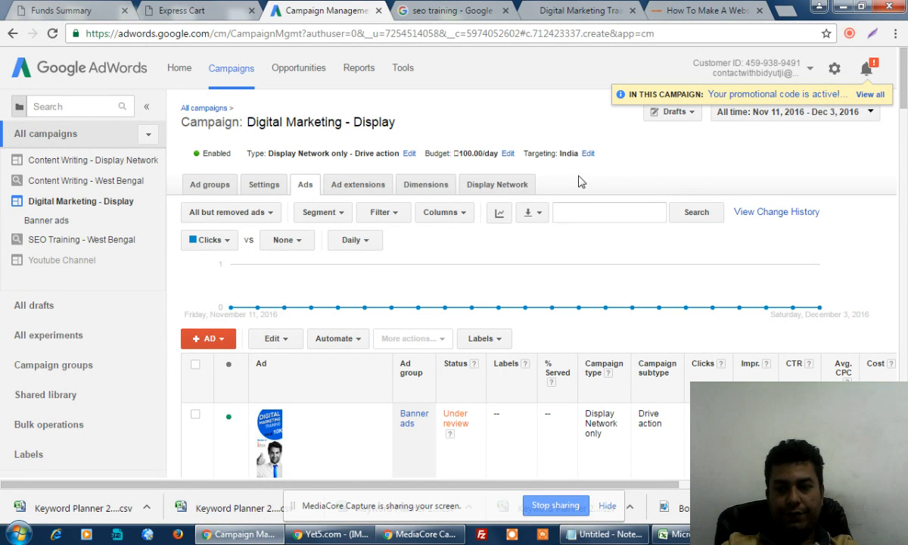
# Examine the saved banners, their sizes and their review status in the ads list of the Digital Marketing - Display campaign
pyautogui.scroll(-10, 581, 182)
pyautogui.scroll(-10, 594, 242)
pyautogui.scroll(-6, 594, 249)
pyautogui.scroll(1, 601, 255)
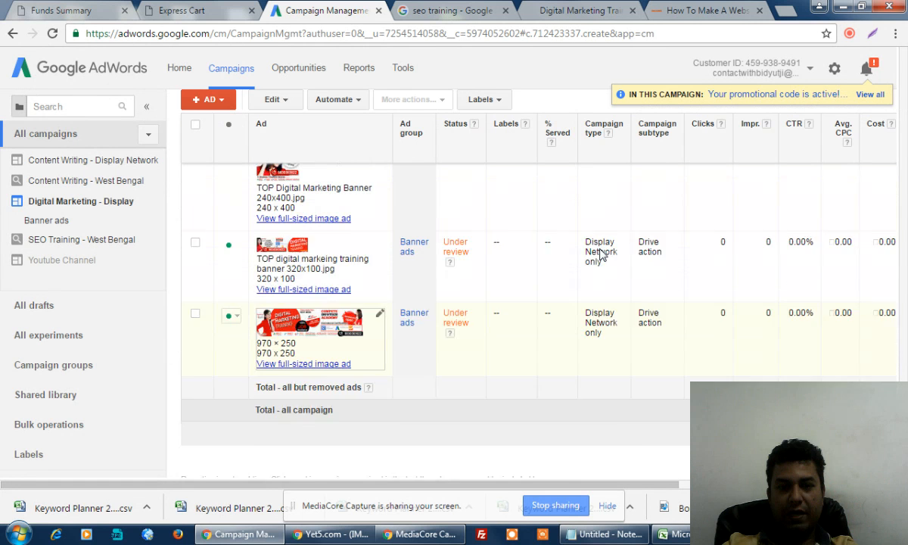
pyautogui.scroll(10, 601, 255)
pyautogui.scroll(10, 661, 198)
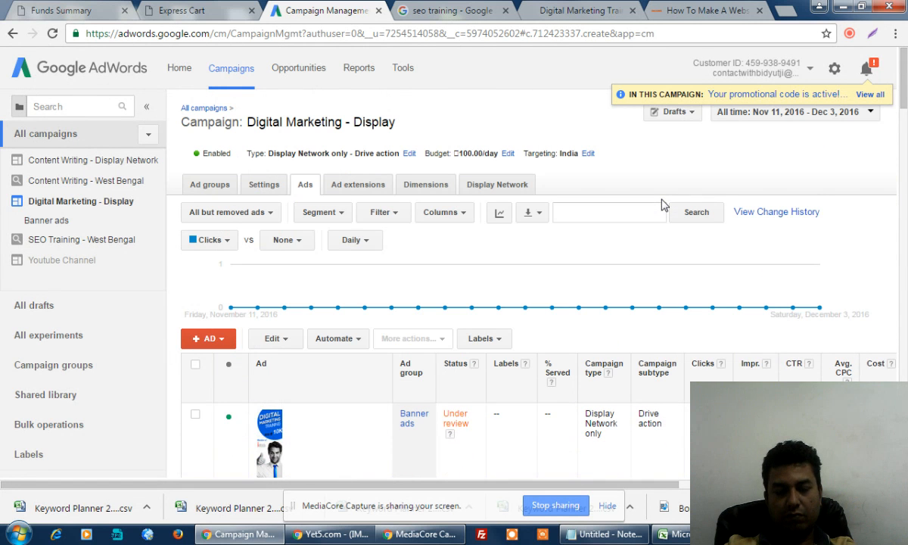
pyautogui.scroll(-8, 655, 156)
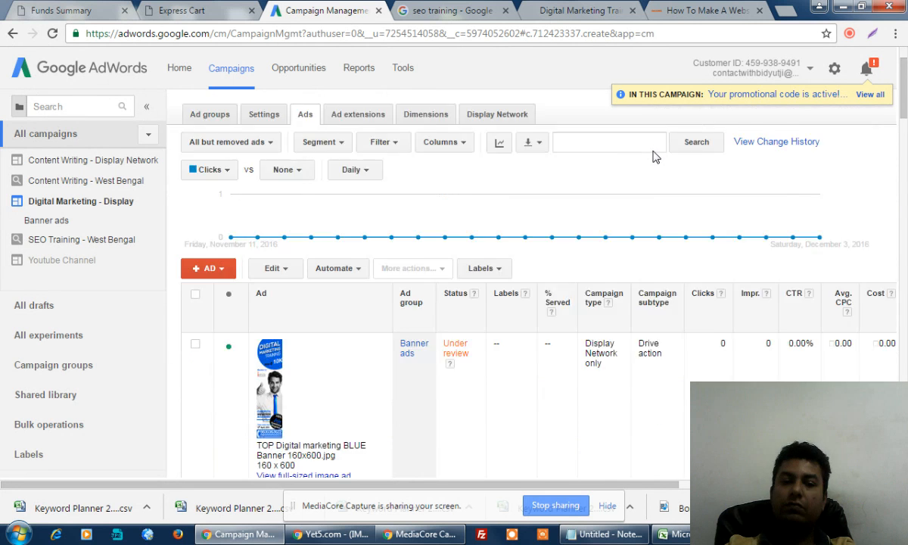
pyautogui.scroll(-6, 655, 161)
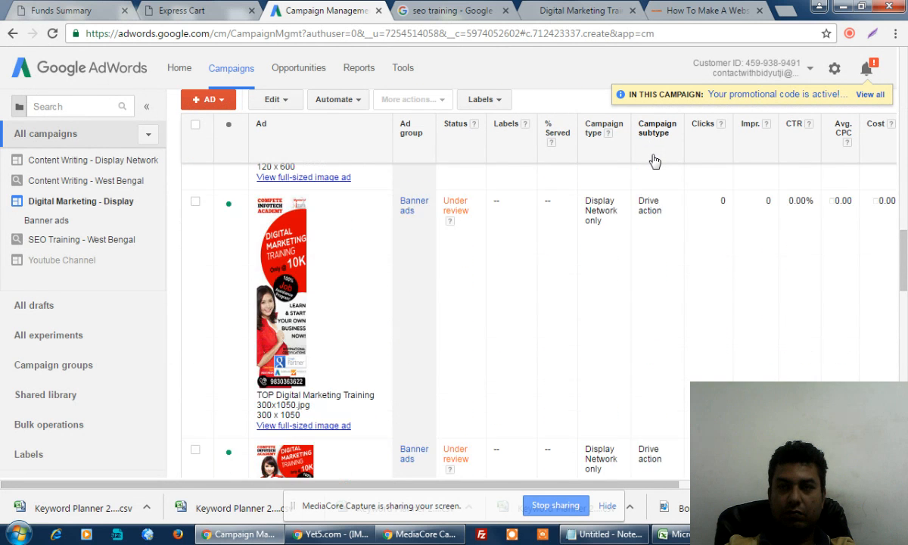
pyautogui.scroll(-3, 671, 196)
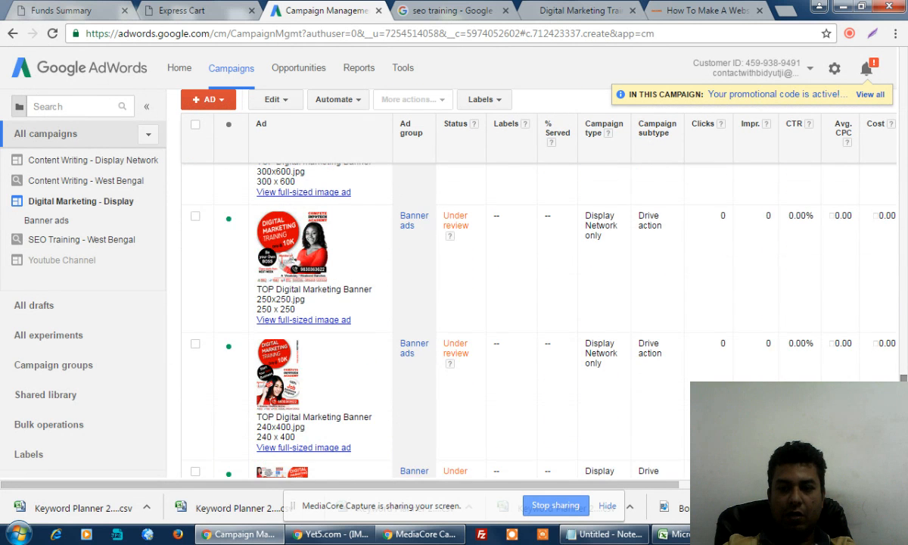
pyautogui.moveTo(905, 392); pyautogui.dragTo(905, 61)
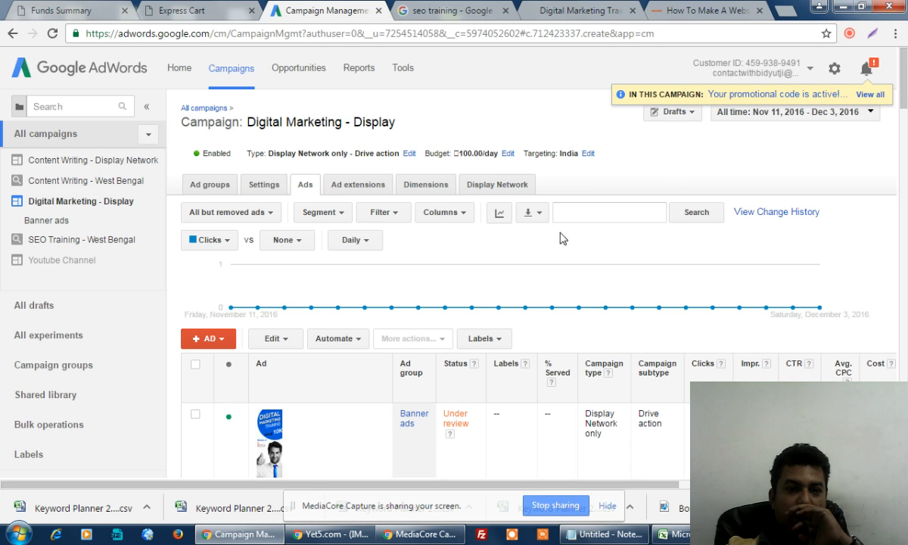
pyautogui.scroll(-3, 488, 272)
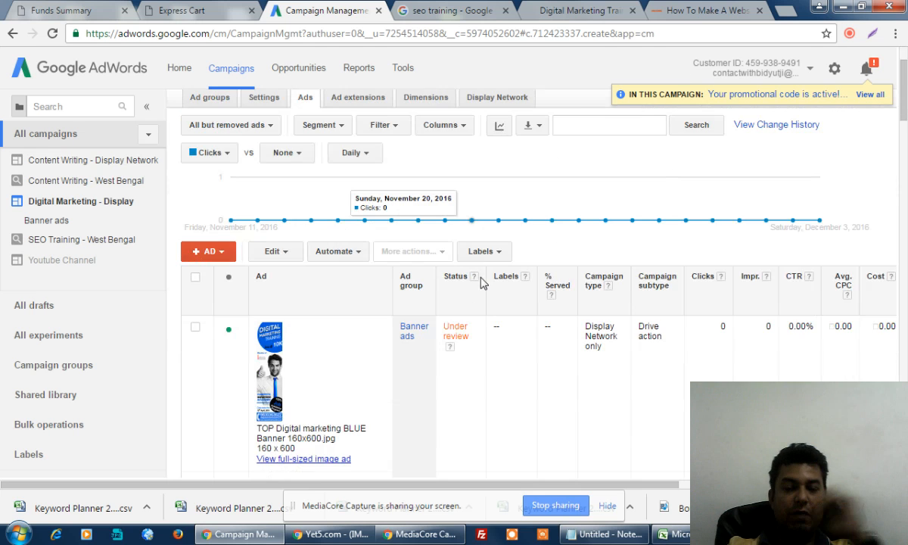
pyautogui.scroll(2, 424, 280)
pyautogui.scroll(1, 368, 258)
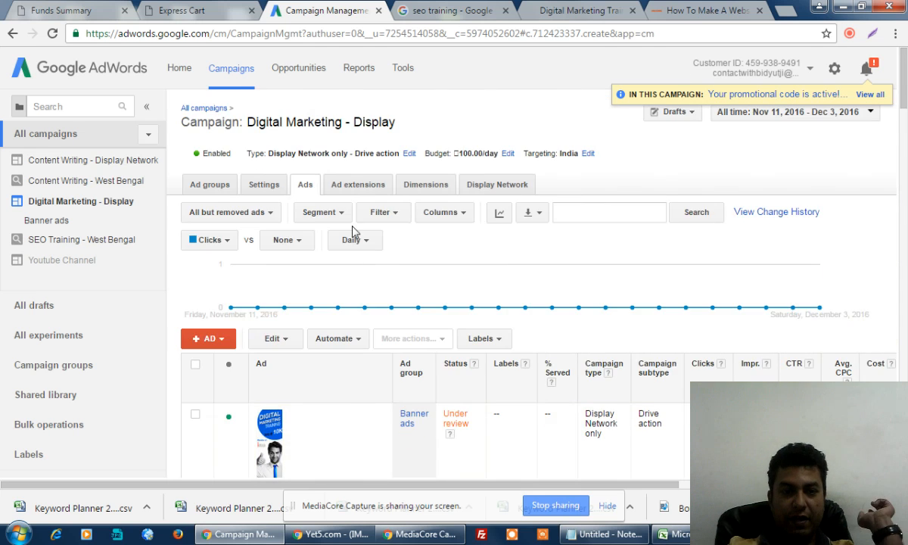
# Examine the ad groups across all campaigns and the overall campaign list with its performance totals
pyautogui.click(203, 110)
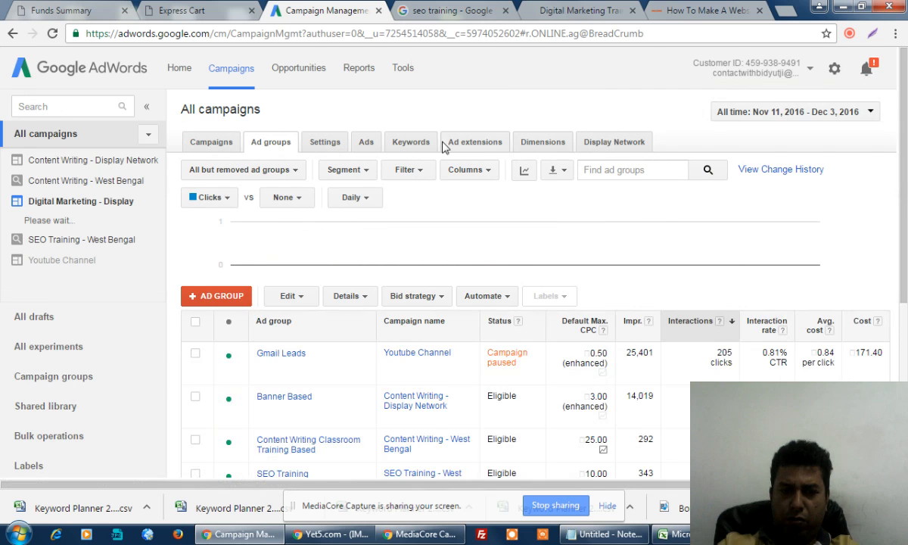
pyautogui.scroll(-2, 574, 399)
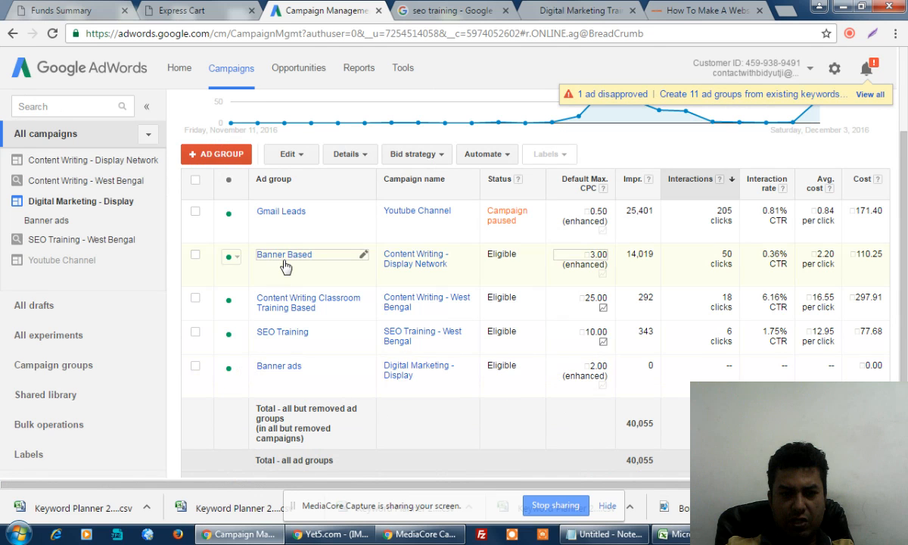
pyautogui.scroll(2, 297, 240)
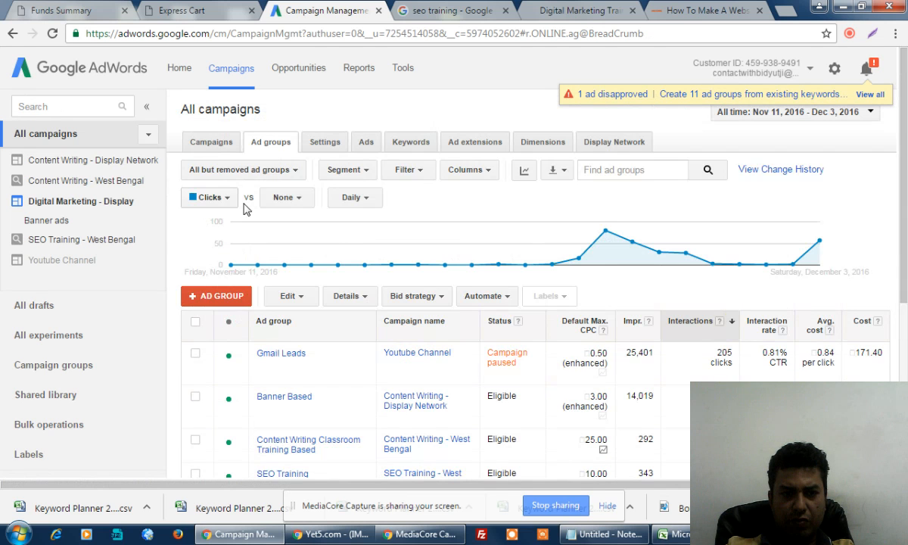
pyautogui.click(211, 141)
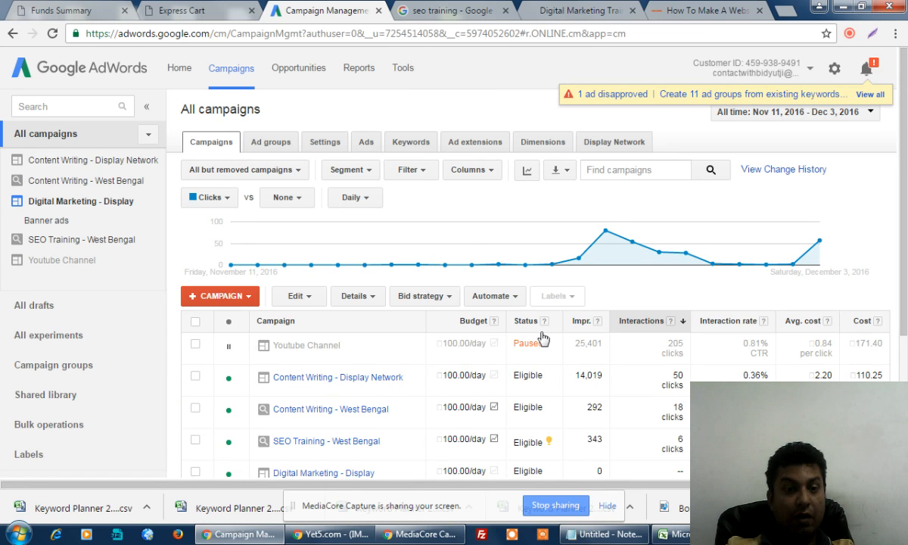
pyautogui.scroll(-2, 540, 340)
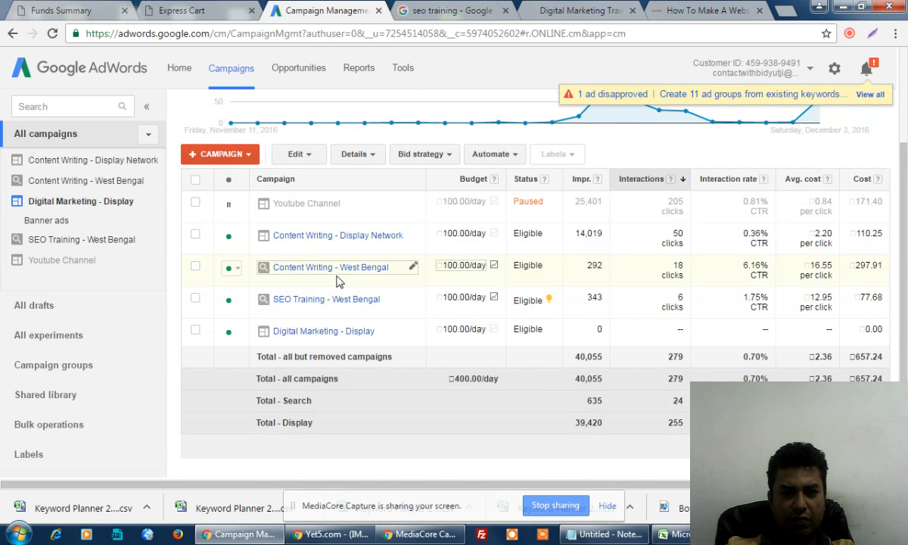
# Open the ads list of the Content Writing - Display Network campaign and look over the ads' statuses
pyautogui.click(325, 236)
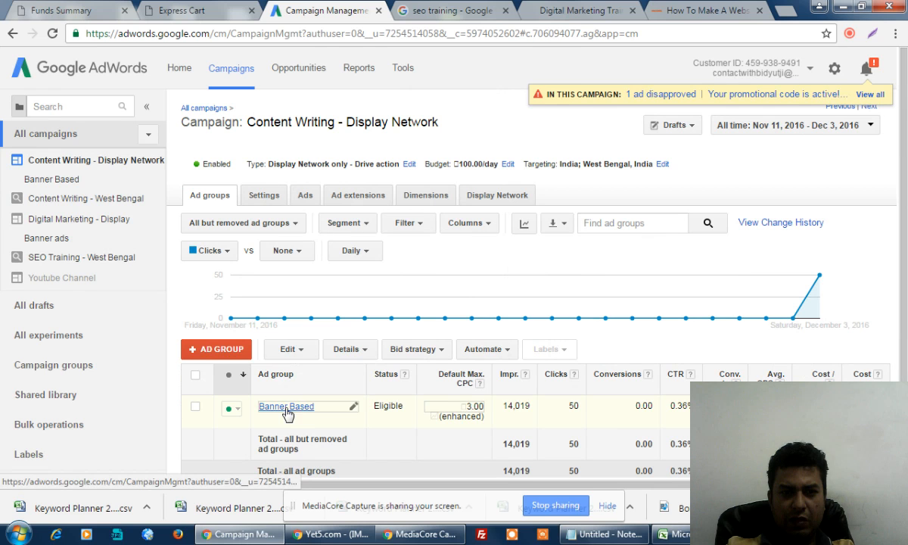
pyautogui.click(305, 195)
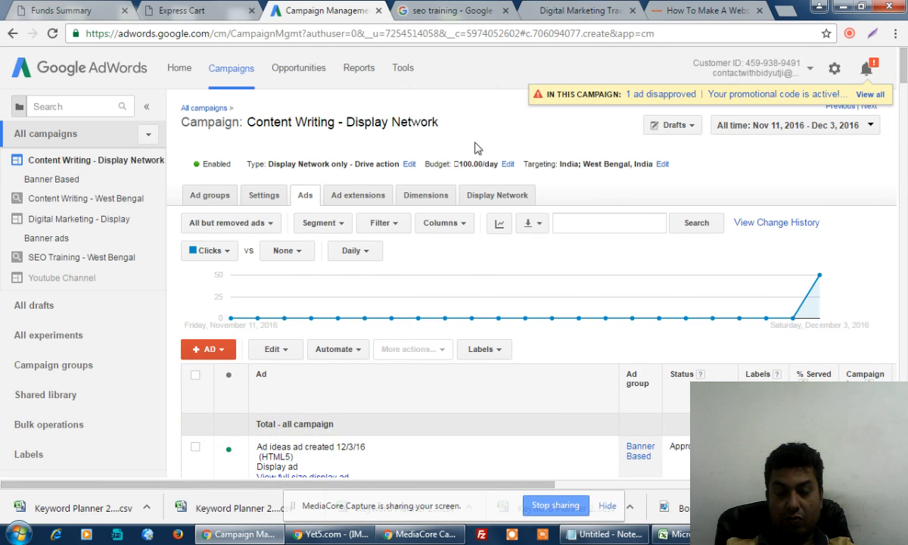
pyautogui.scroll(-3, 422, 324)
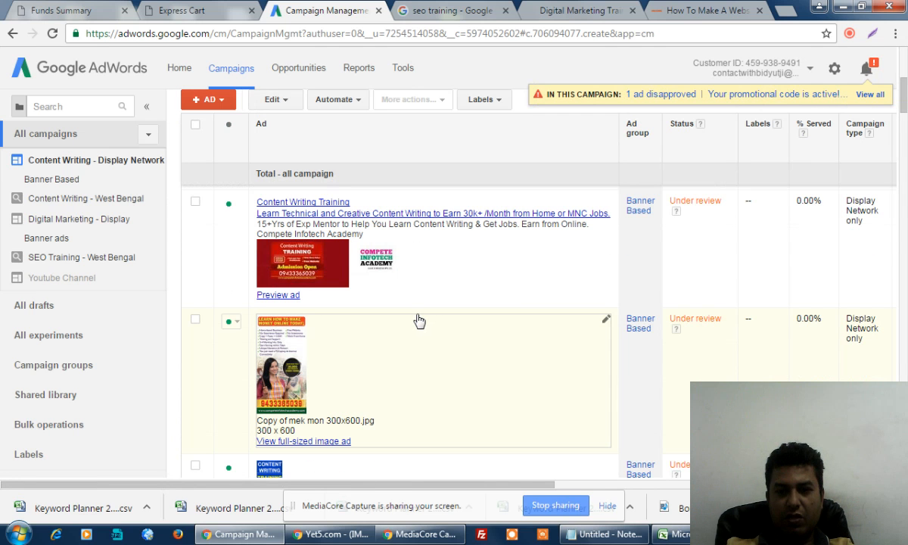
pyautogui.scroll(1, 419, 321)
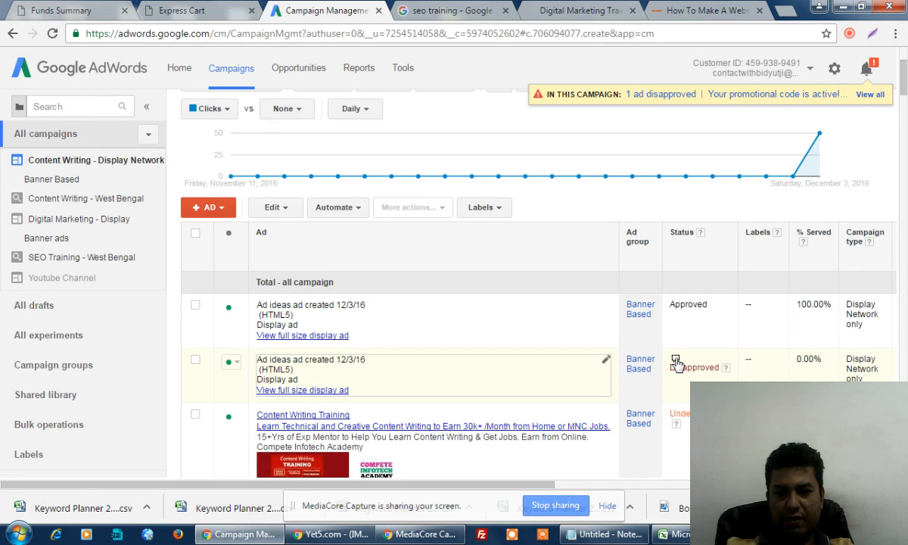
# Check the disapproval reason of the disapproved HTML5 display ad and preview that ad at full size
pyautogui.moveTo(677, 363)
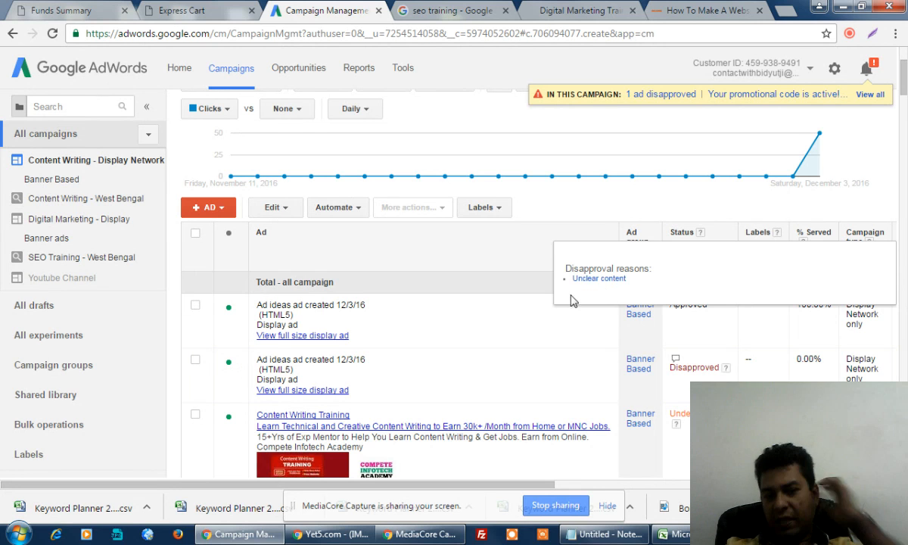
pyautogui.click(306, 390)
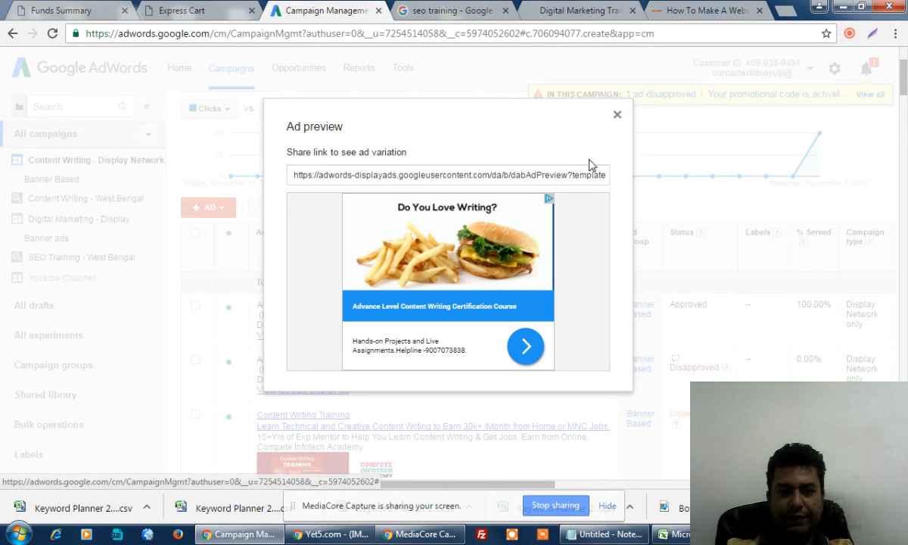
pyautogui.click(617, 115)
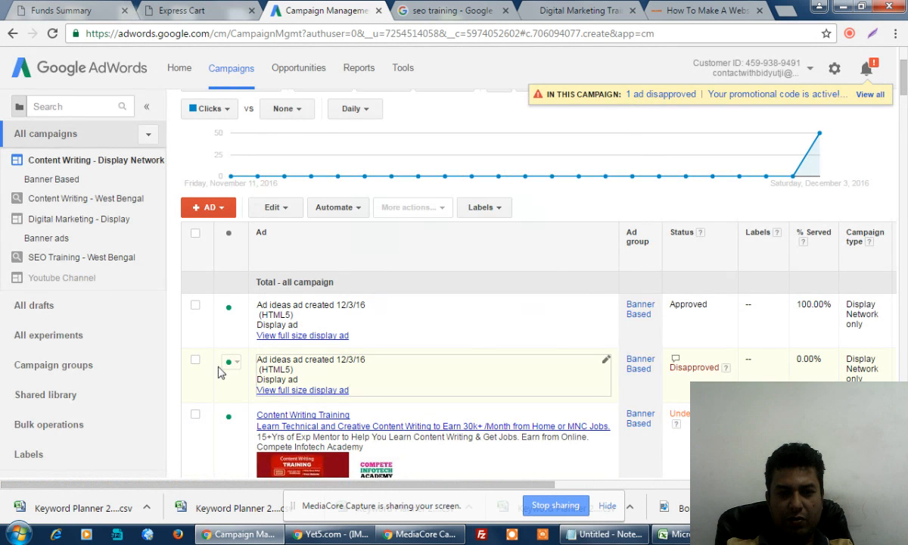
# Remove the disapproved Ad ideas HTML5 ad from the Content Writing - Display Network campaign
pyautogui.click(196, 361)
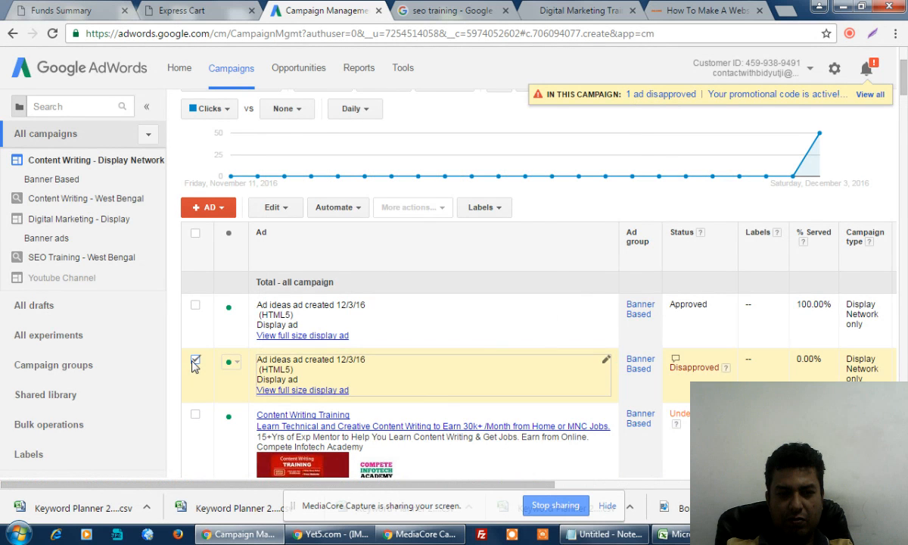
pyautogui.click(273, 208)
pyautogui.click(288, 268)
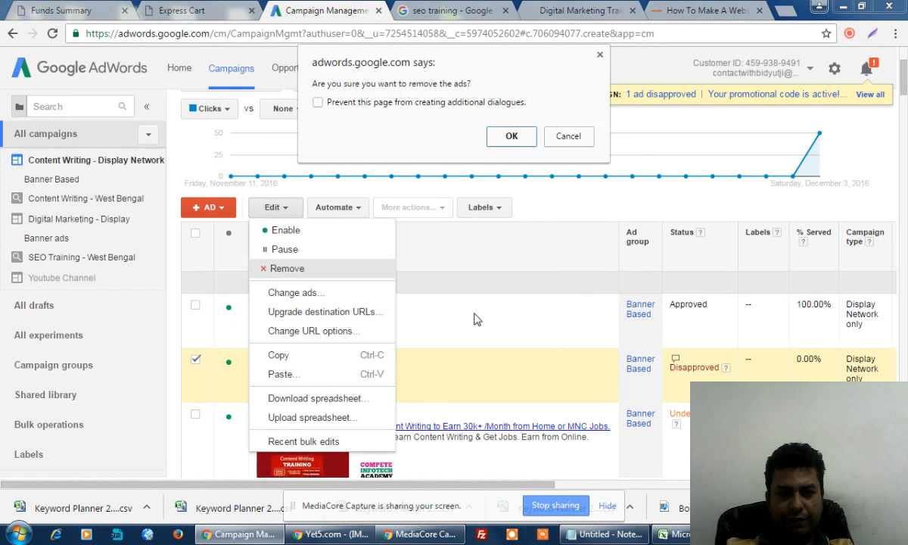
pyautogui.click(499, 136)
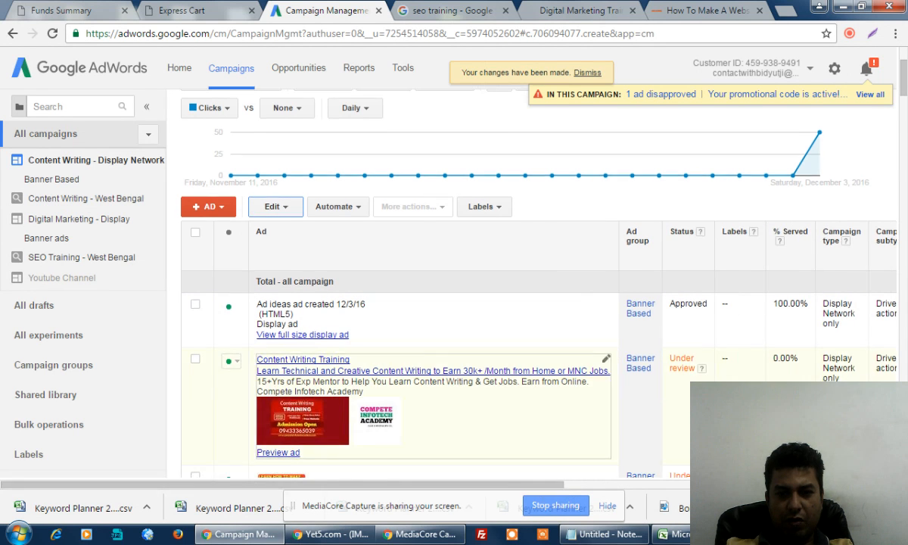
# Review the remaining content writing banners, their sizes and approval statuses in the campaign's ads list
pyautogui.scroll(-4, 504, 423)
pyautogui.scroll(-10, 469, 323)
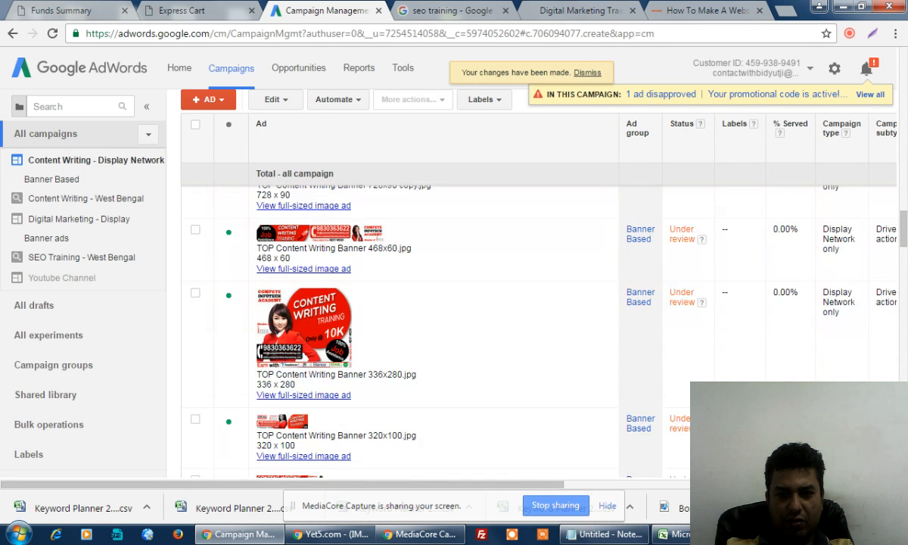
pyautogui.scroll(-10, 469, 324)
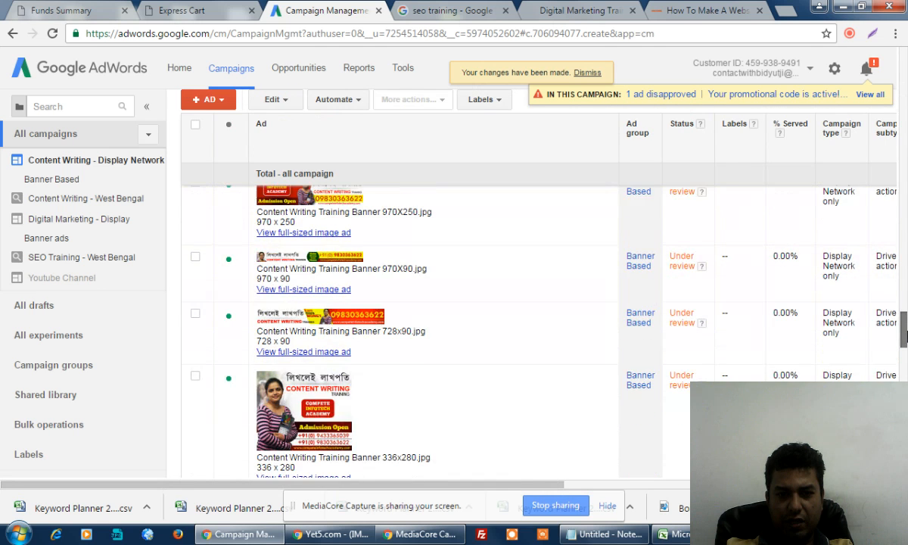
pyautogui.scroll(-8, 468, 324)
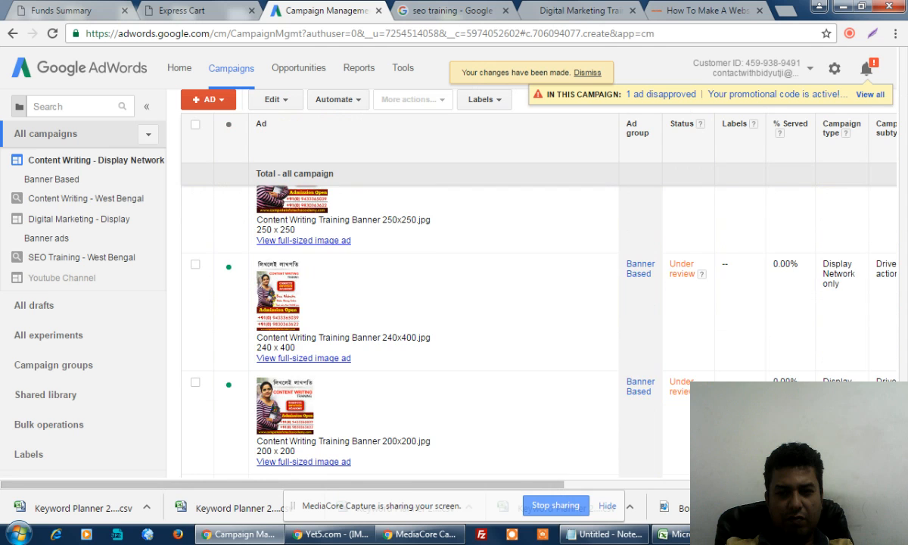
pyautogui.moveTo(904, 434); pyautogui.dragTo(903, 76)
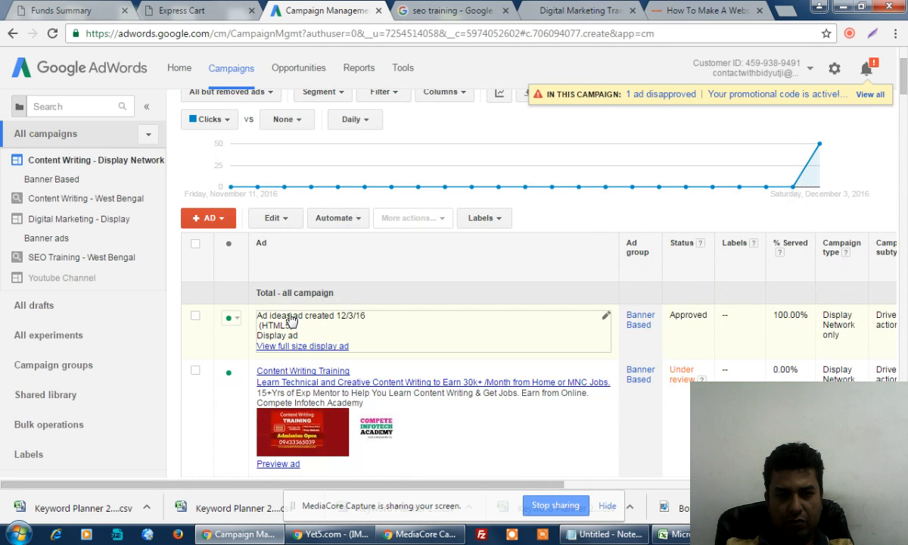
# Preview the approved HTML5 display ad, close the preview, and examine the ad's clicks, impressions, cost and conversion figures
pyautogui.click(321, 347)
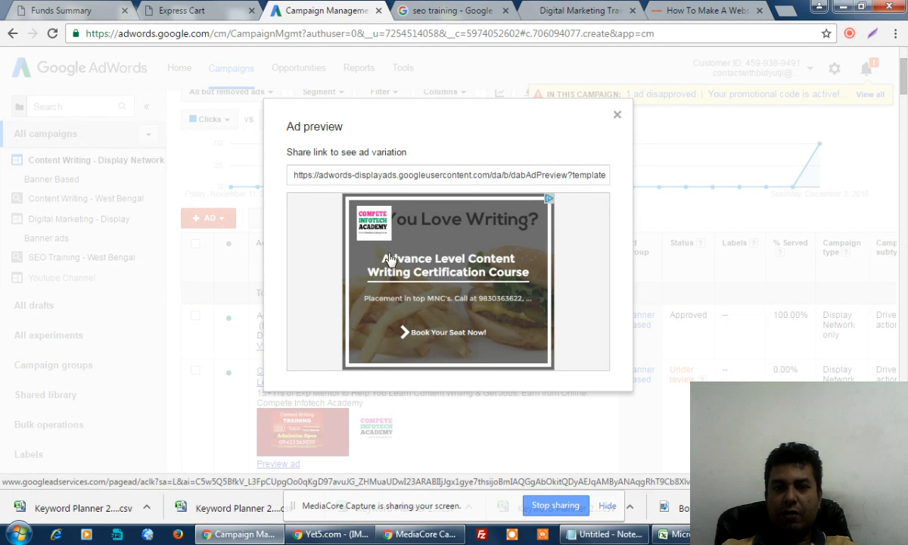
pyautogui.click(616, 114)
pyautogui.moveTo(533, 485); pyautogui.dragTo(779, 484)
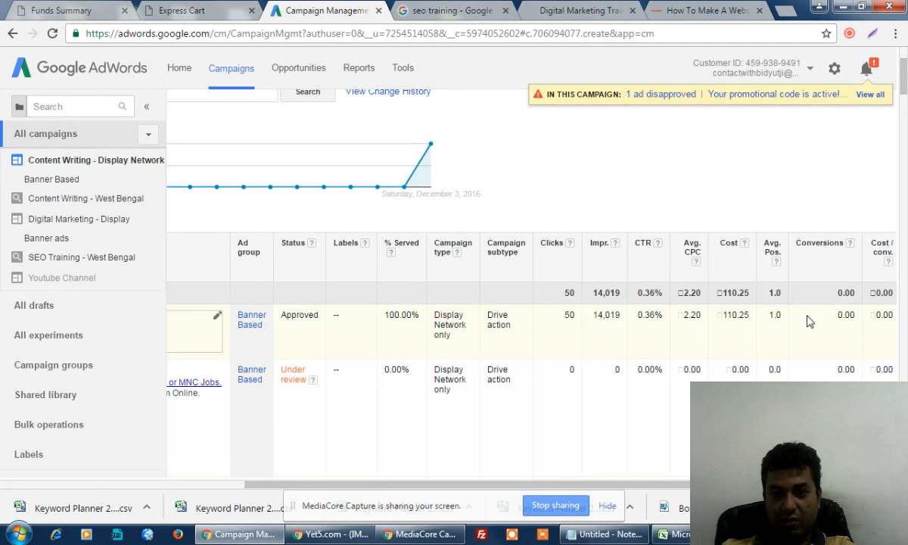
pyautogui.hscroll(3, 760, 301)
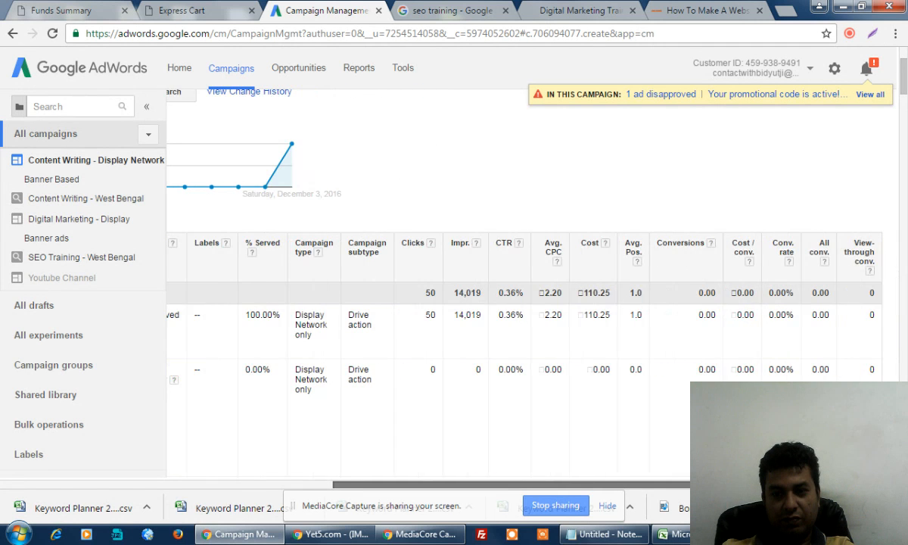
# Set the default maximum CPC of the Banner Based ad group to 1.00 in the Content Writing - Display Network campaign
pyautogui.hscroll(-3, 687, 488)
pyautogui.moveTo(687, 488); pyautogui.dragTo(437, 485)
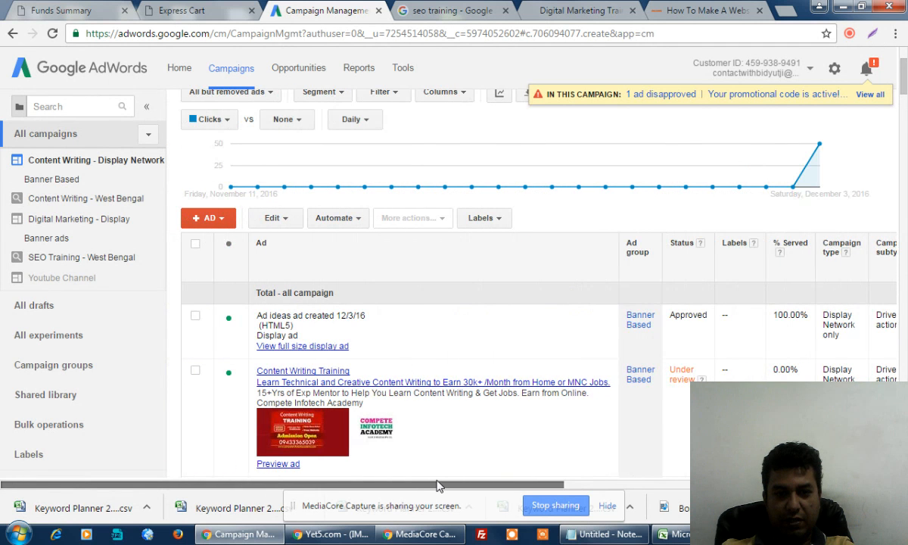
pyautogui.scroll(3, 444, 435)
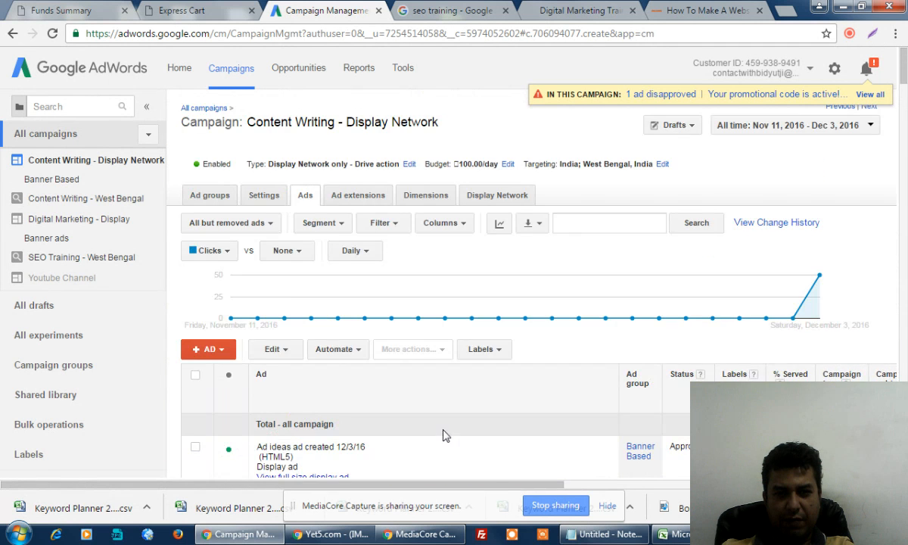
pyautogui.click(206, 194)
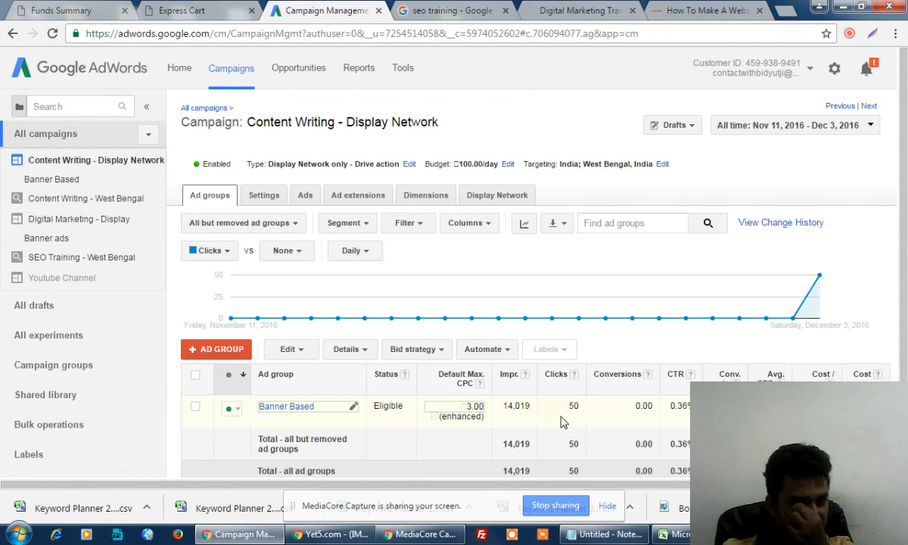
pyautogui.click(469, 409)
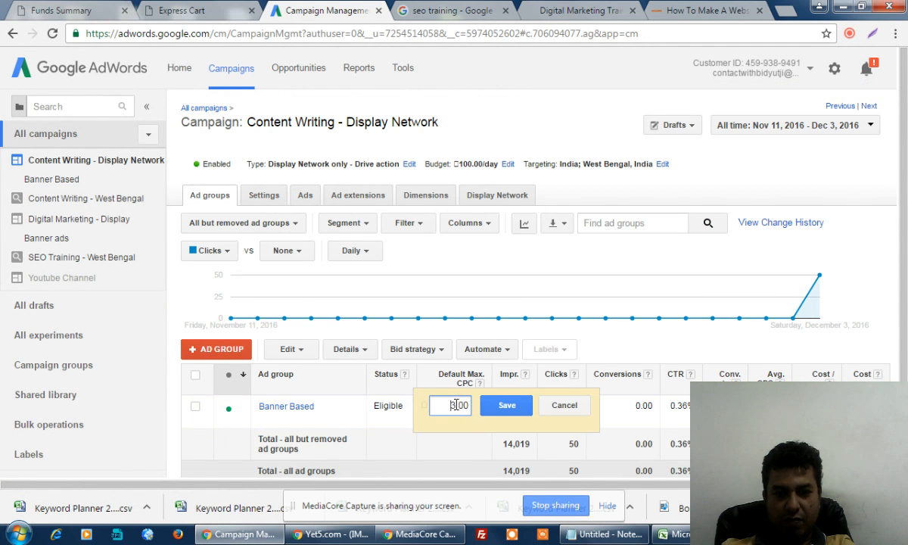
pyautogui.write('1')
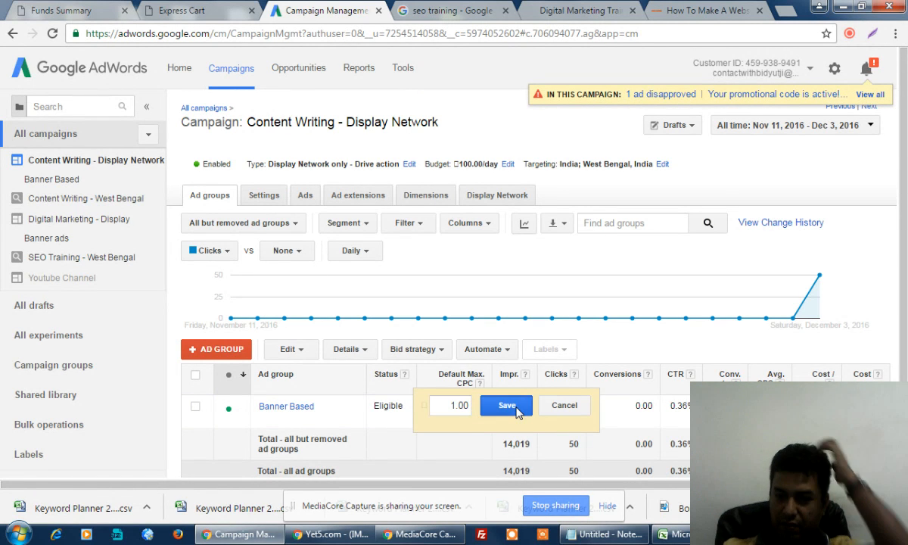
pyautogui.click(506, 406)
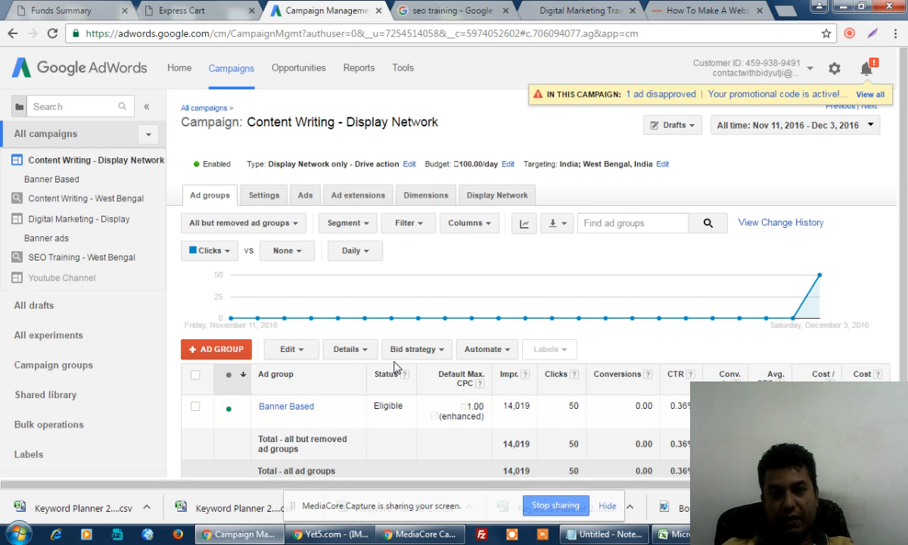
# Review the campaign's Display Network summary and its placements report, including the click, impression and cost totals
pyautogui.click(507, 198)
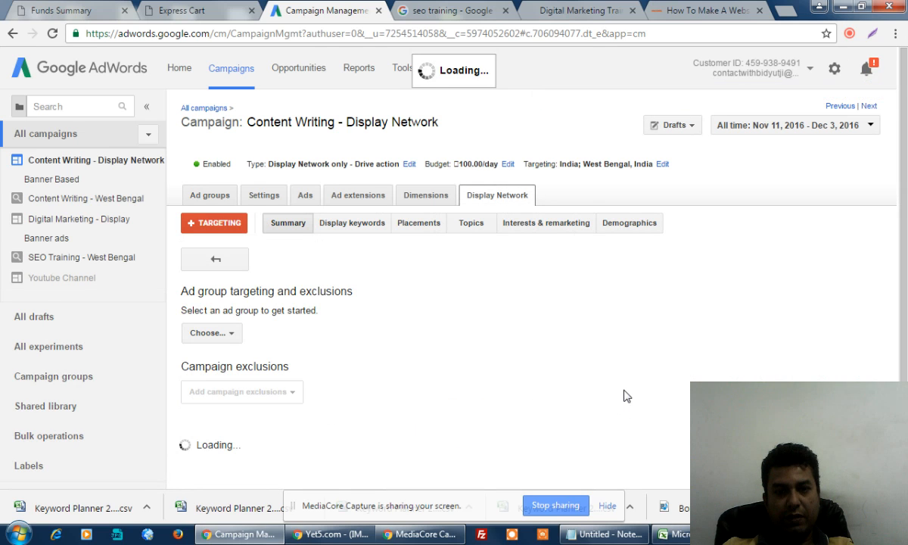
pyautogui.click(418, 231)
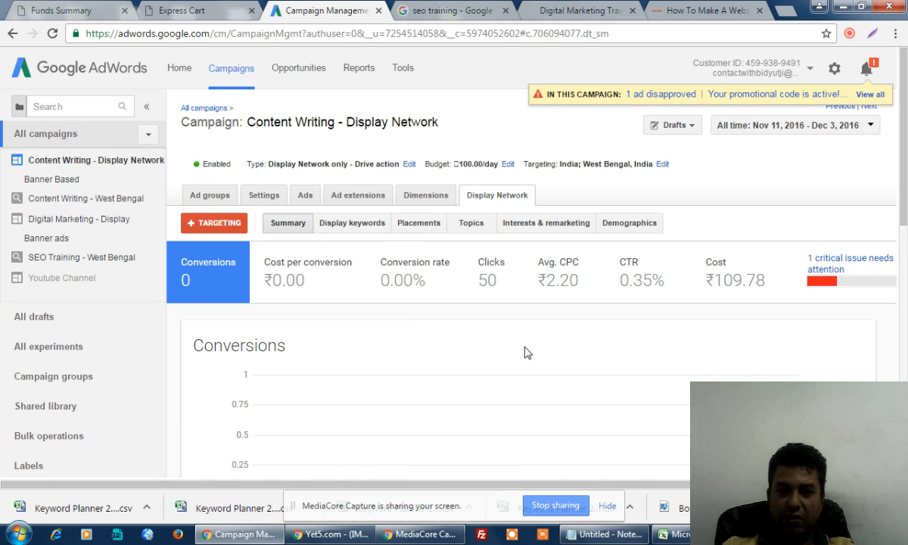
pyautogui.scroll(-10, 527, 352)
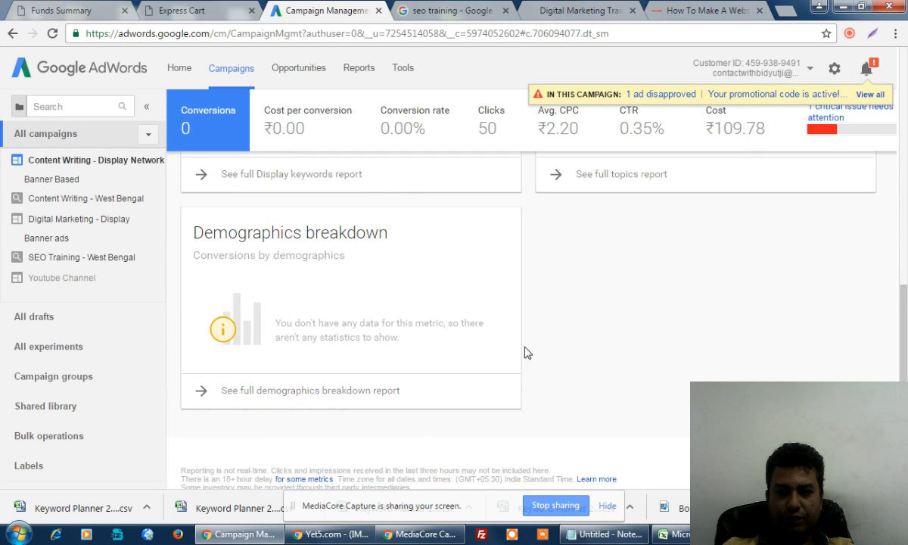
pyautogui.scroll(10, 523, 348)
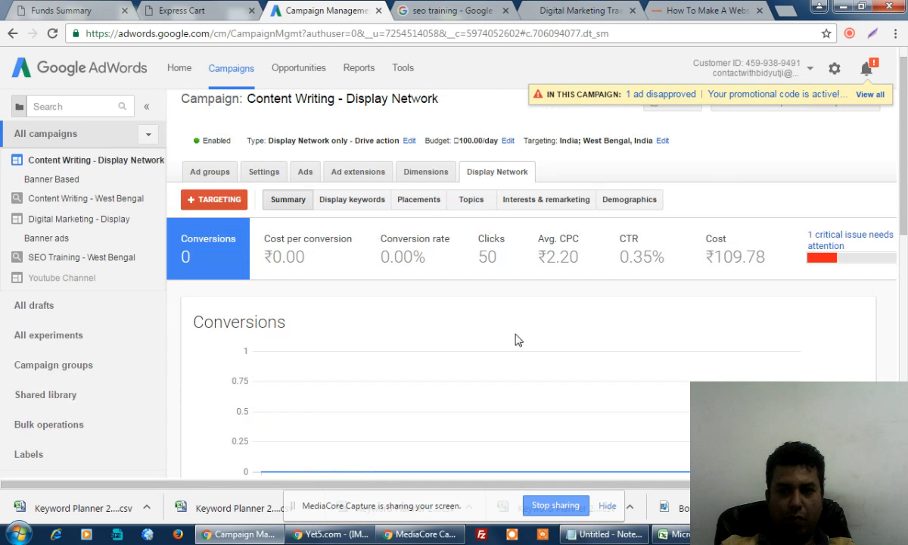
pyautogui.click(407, 197)
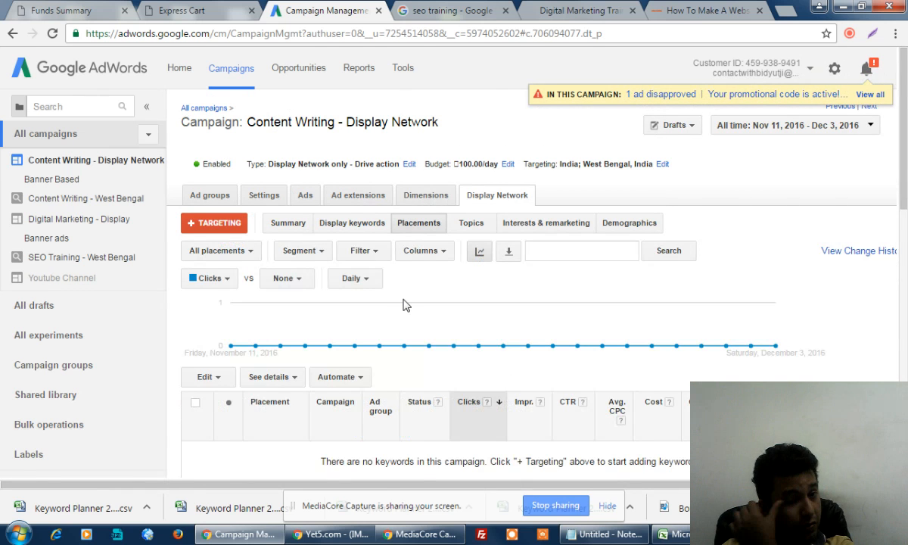
pyautogui.scroll(-3, 393, 305)
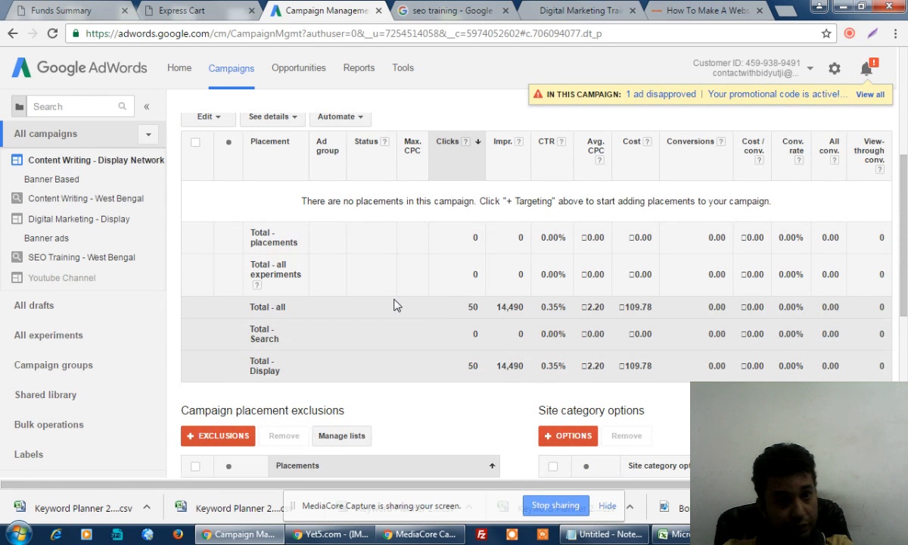
pyautogui.scroll(1, 394, 305)
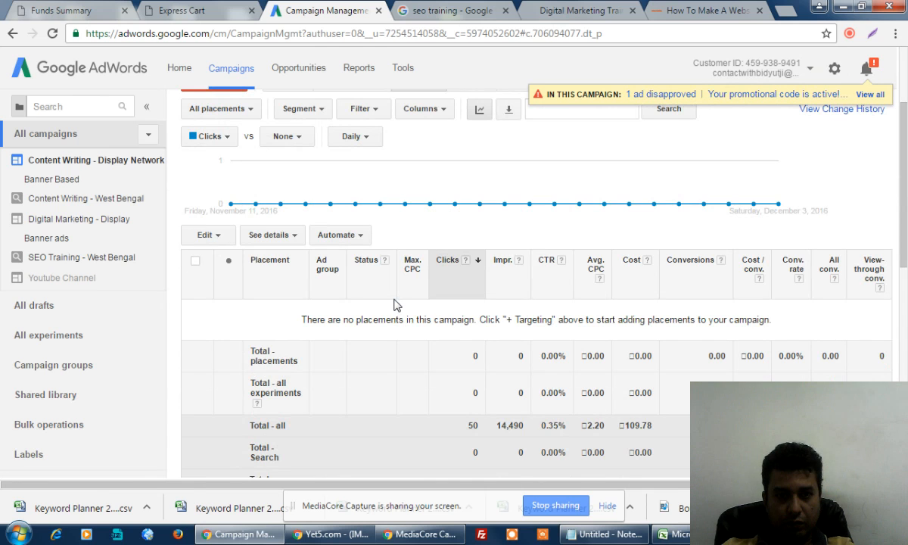
pyautogui.scroll(3, 393, 305)
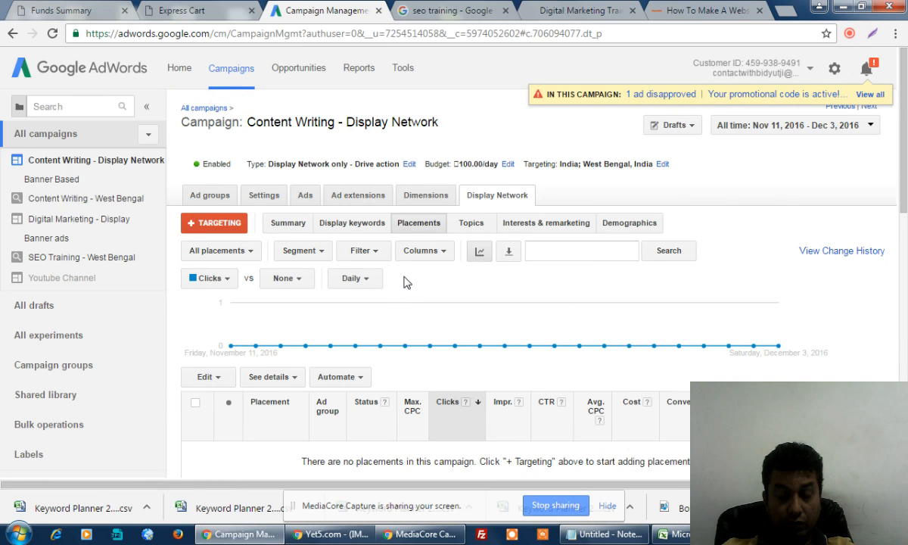
# Examine the campaign's display keywords, comparing their clicks, impressions, CTR, average CPC, cost and status through to the totals
pyautogui.click(352, 225)
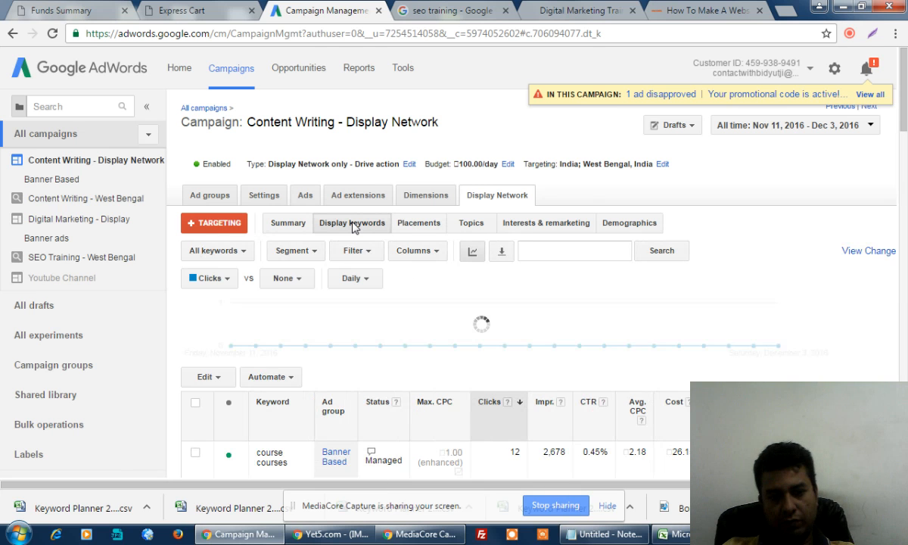
pyautogui.scroll(-3, 363, 341)
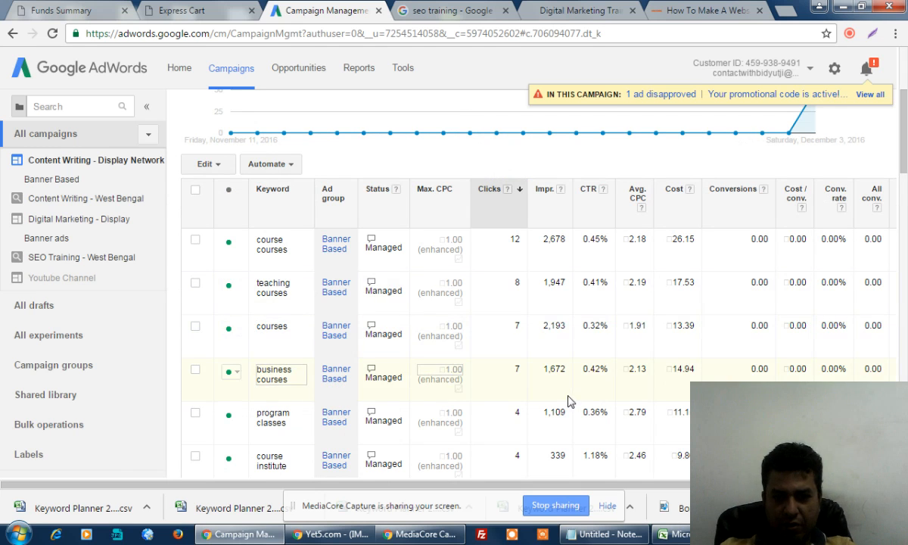
pyautogui.scroll(2, 570, 400)
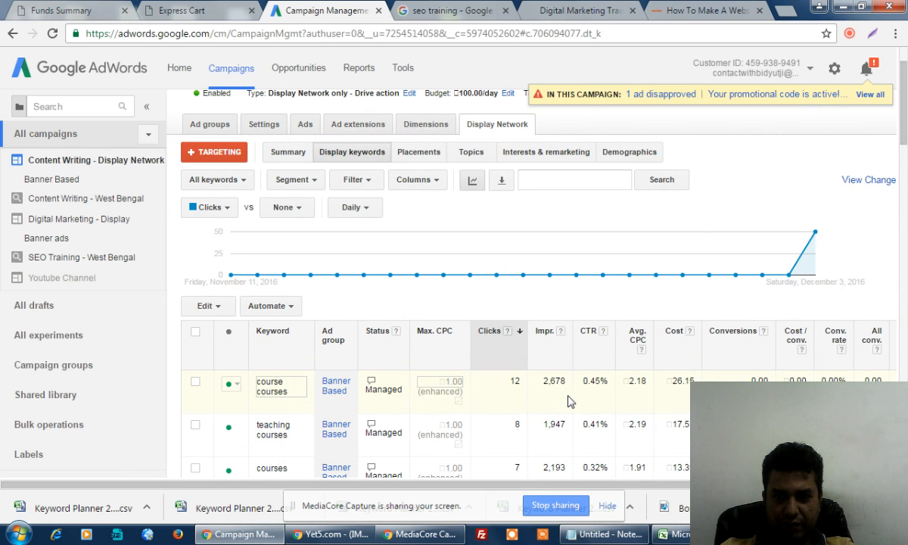
pyautogui.scroll(-2, 570, 401)
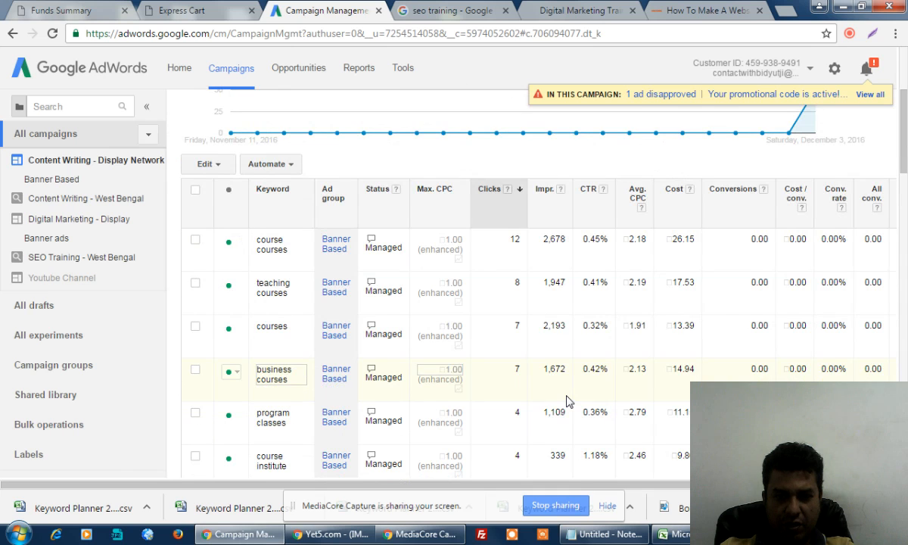
pyautogui.scroll(-3, 570, 401)
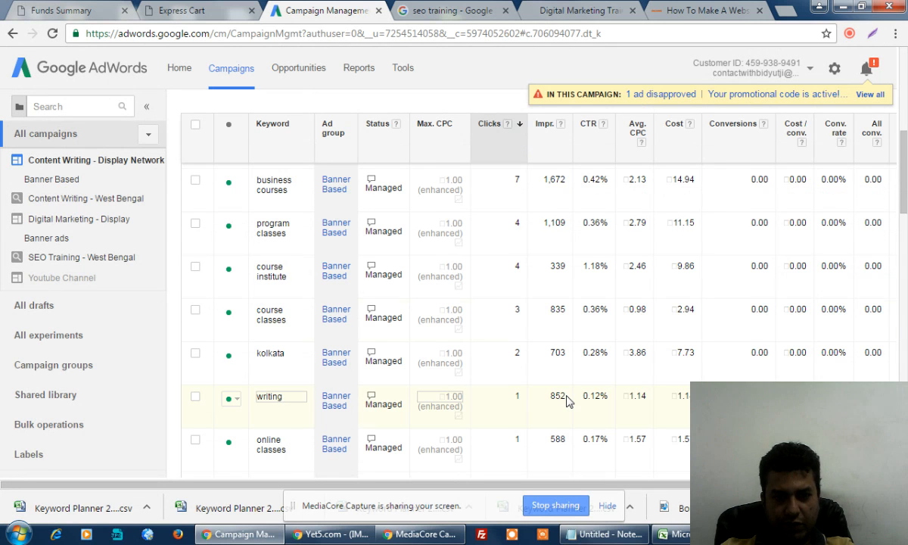
pyautogui.scroll(-4, 569, 401)
pyautogui.scroll(-4, 569, 401)
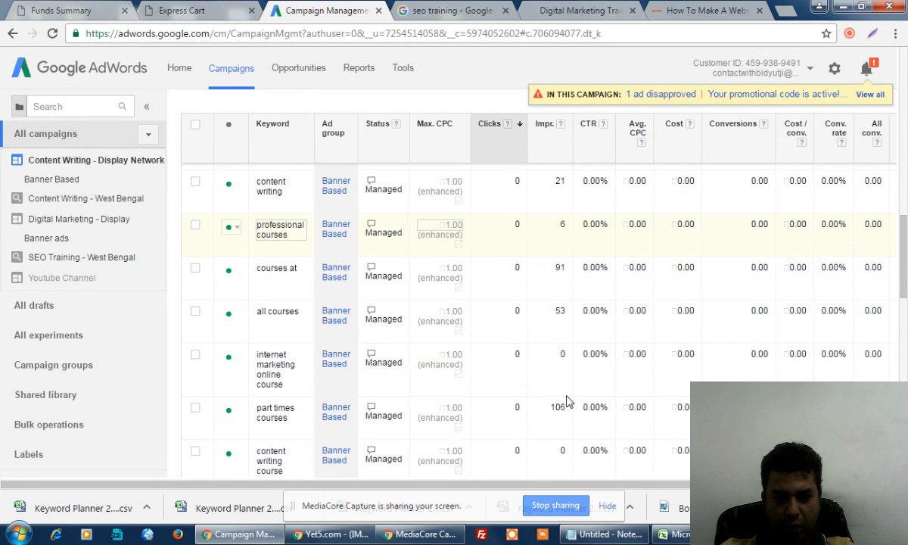
pyautogui.scroll(-3, 568, 401)
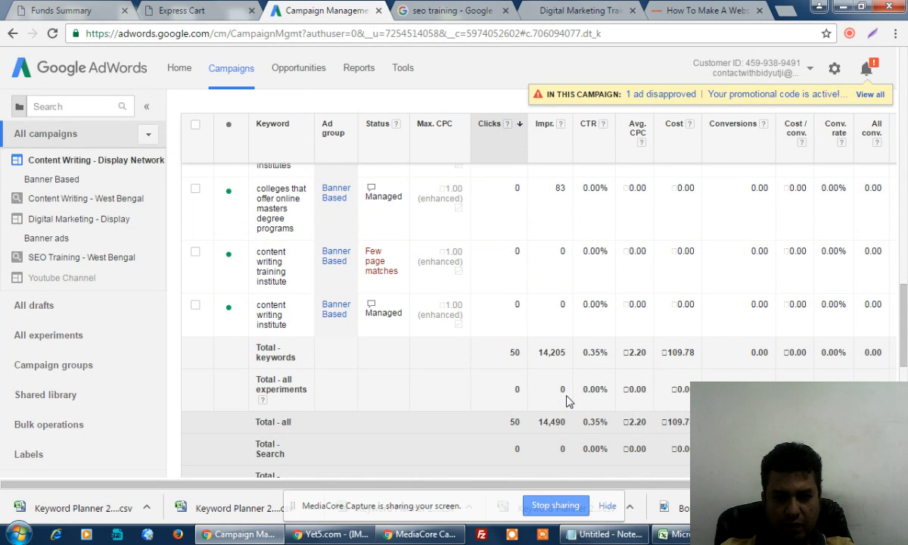
pyautogui.scroll(5, 568, 401)
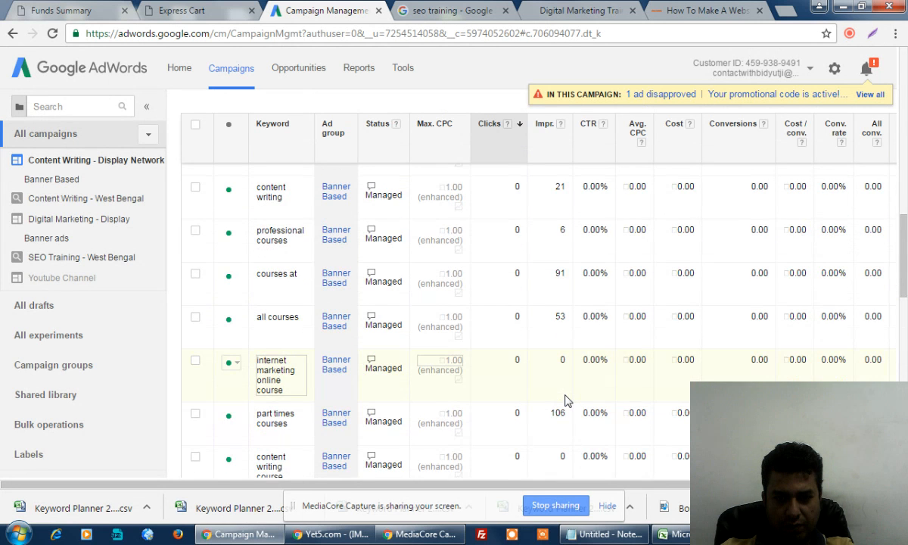
pyautogui.scroll(10, 564, 400)
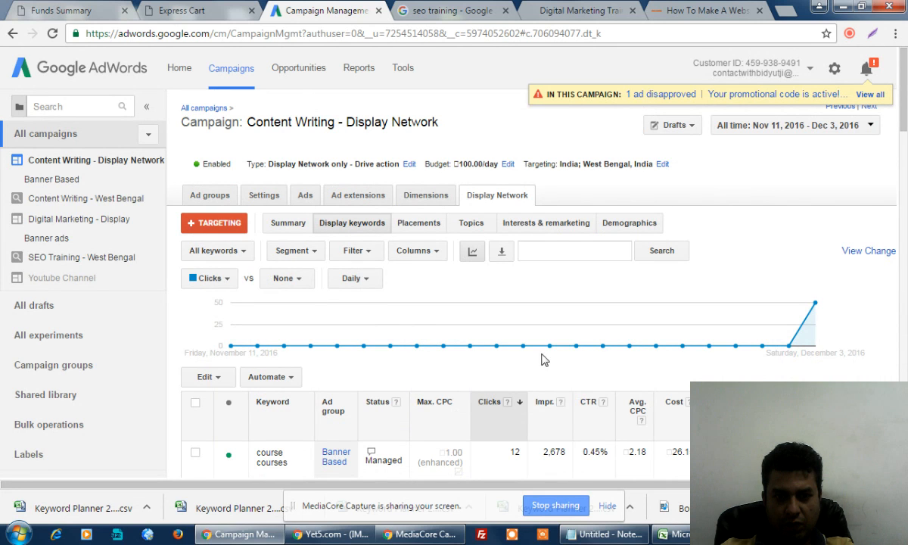
# Check the campaign's interests and remarketing report, including its audience exclusions and site category options
pyautogui.click(540, 226)
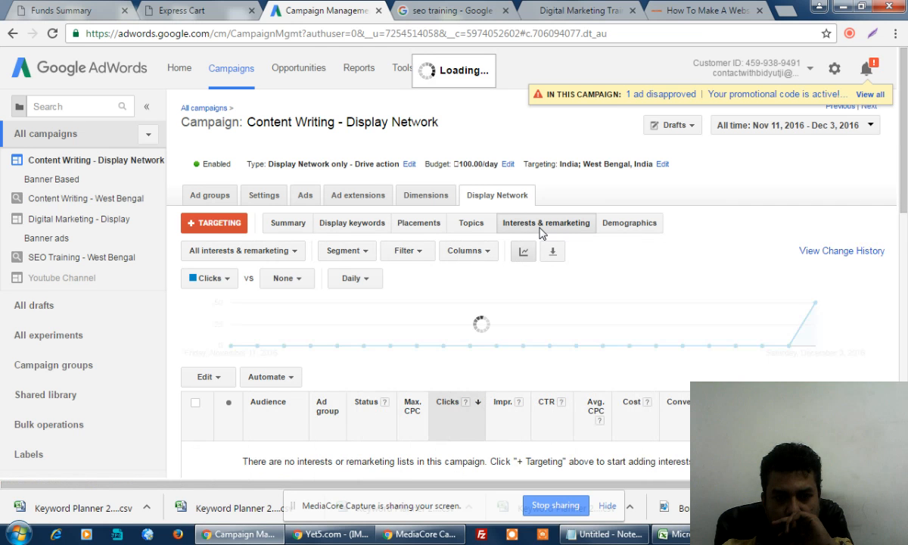
pyautogui.scroll(-3, 477, 325)
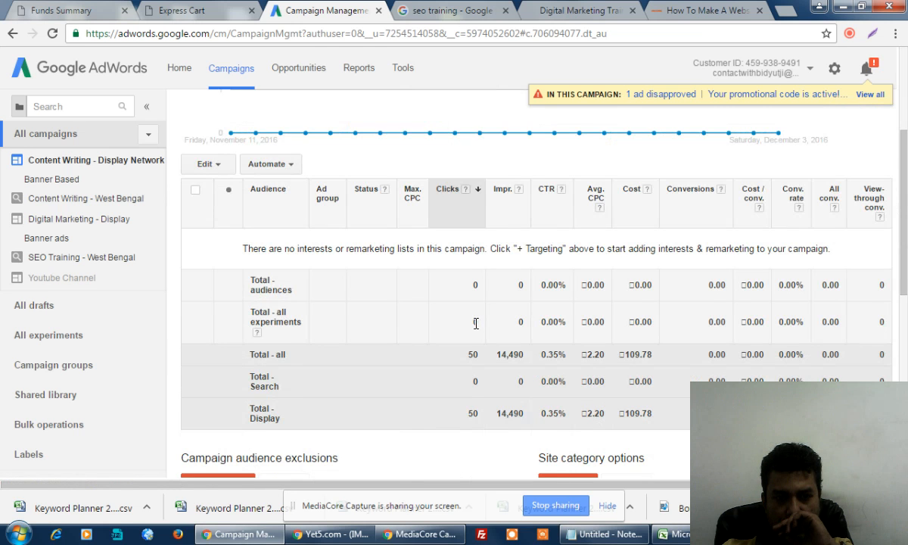
pyautogui.scroll(-3, 476, 322)
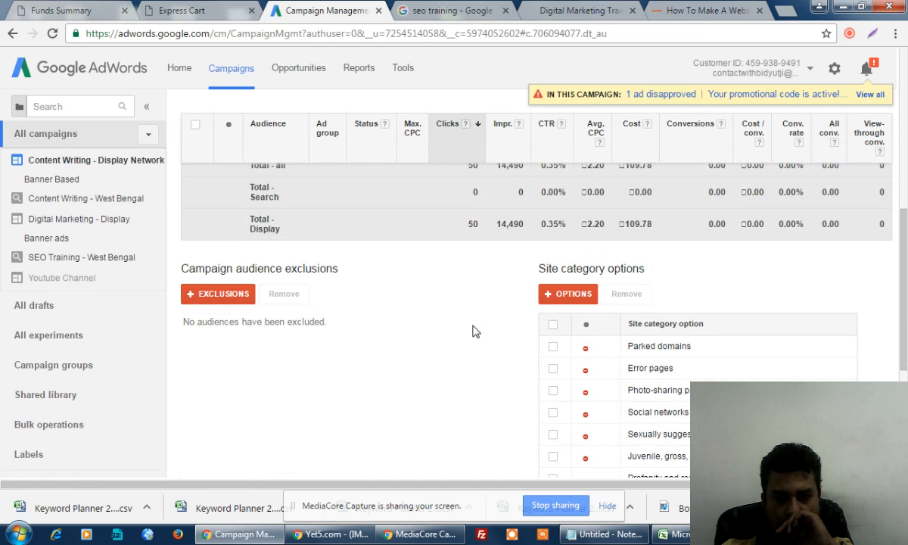
pyautogui.scroll(4, 474, 330)
pyautogui.scroll(2, 472, 331)
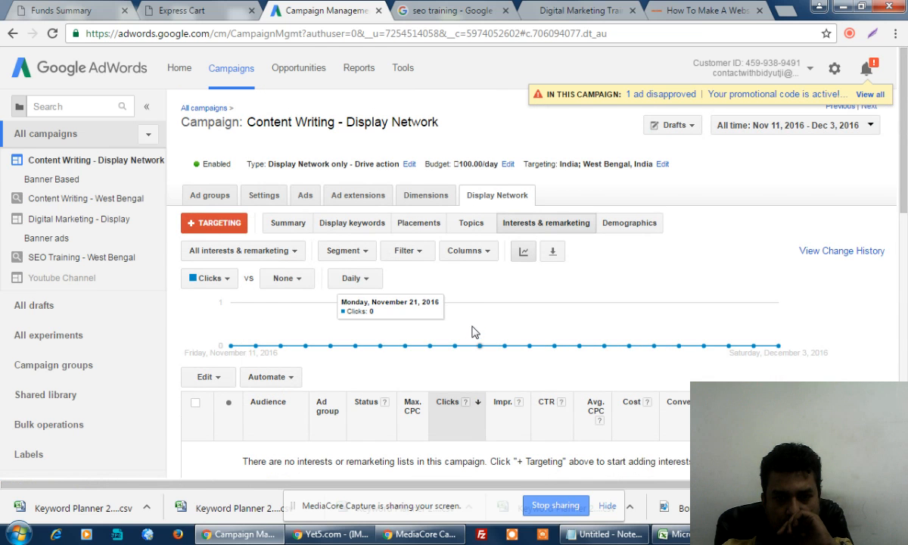
# Look into the critical issue flagged in the Display Network summary and read the fix instructions for the conversion tag
pyautogui.click(288, 224)
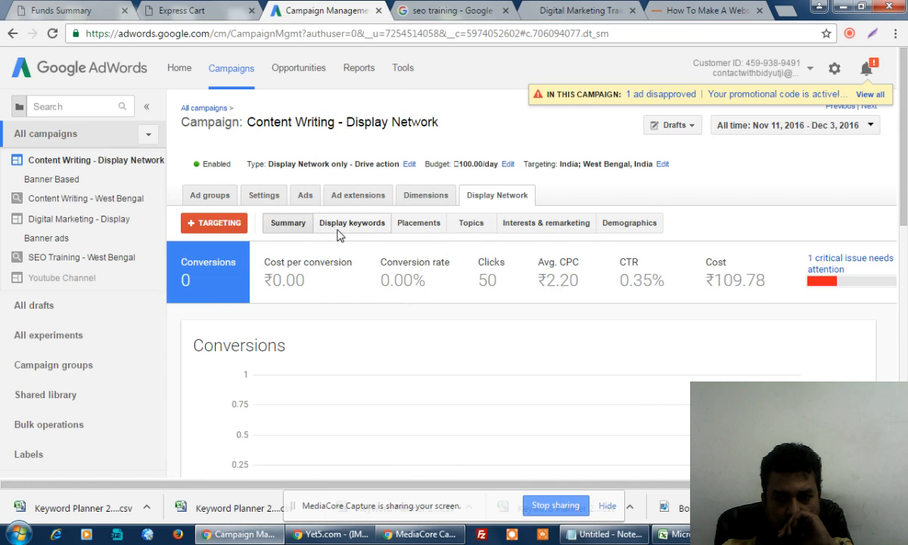
pyautogui.click(816, 267)
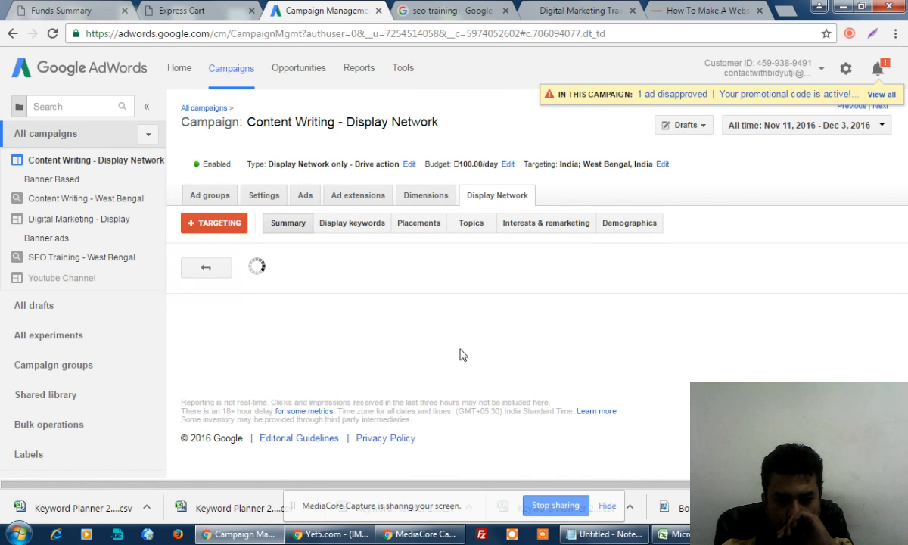
pyautogui.scroll(-2, 462, 355)
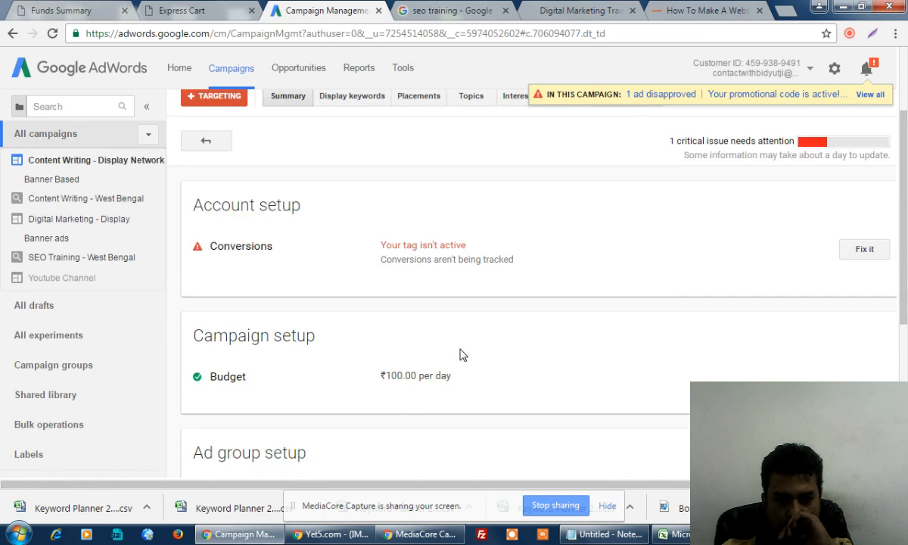
pyautogui.scroll(-2, 463, 355)
pyautogui.scroll(2, 463, 355)
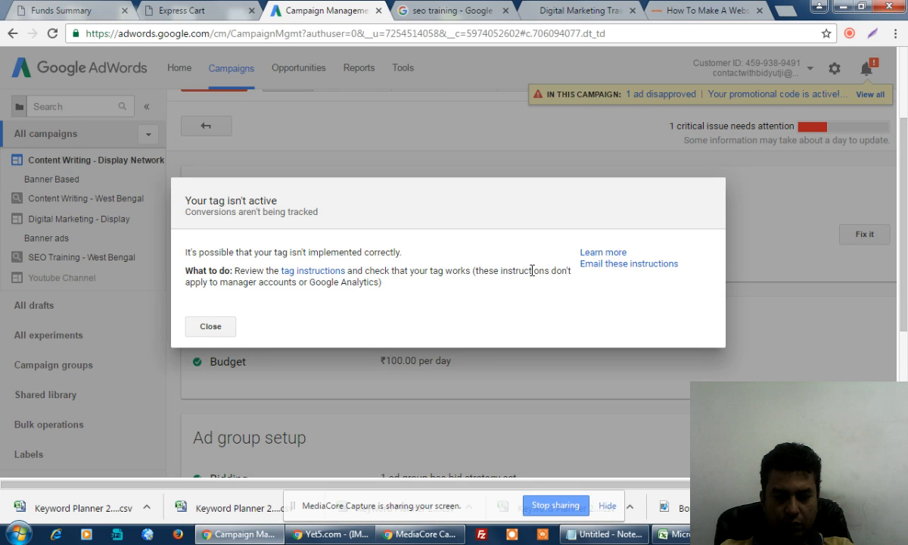
# View the form for emailing the tag instructions, close it unsent, and check the ad group setup for bidding and ads
pyautogui.click(607, 265)
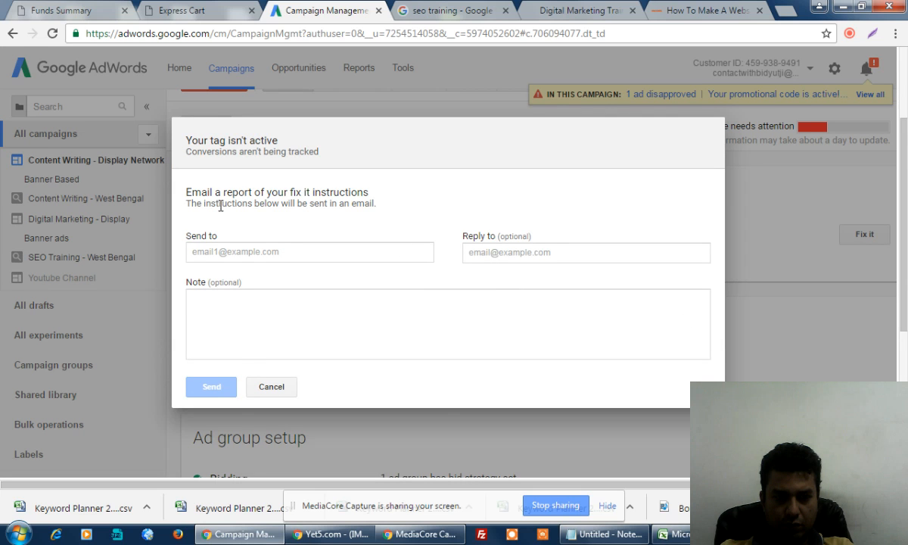
pyautogui.click(259, 387)
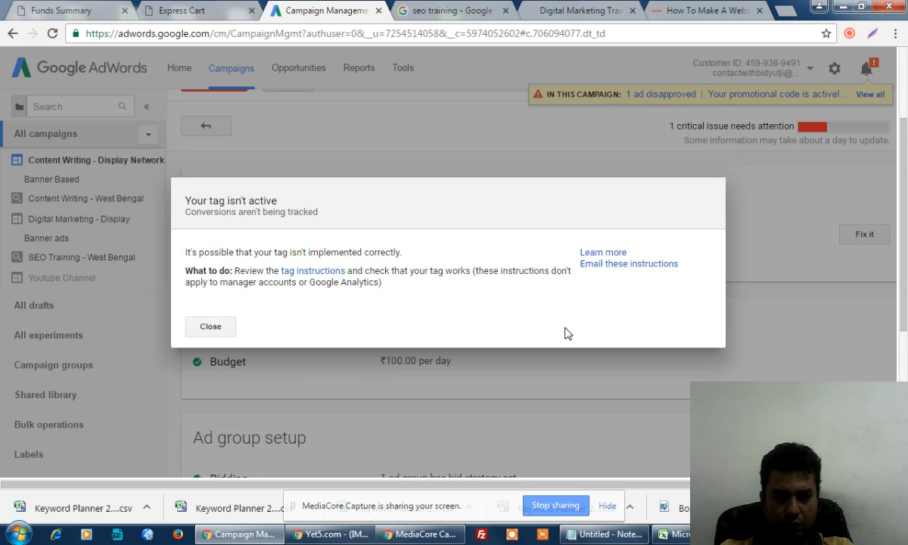
pyautogui.click(203, 321)
pyautogui.scroll(-4, 619, 323)
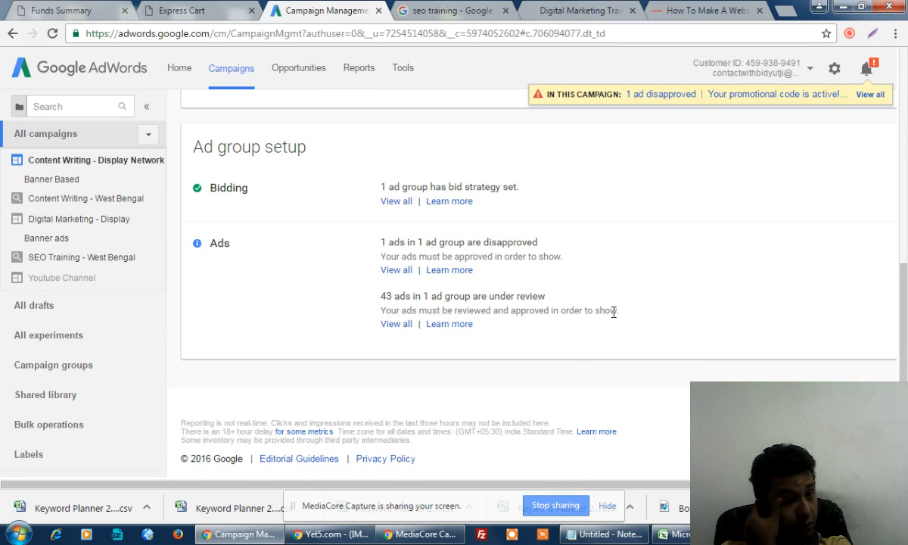
pyautogui.scroll(5, 613, 314)
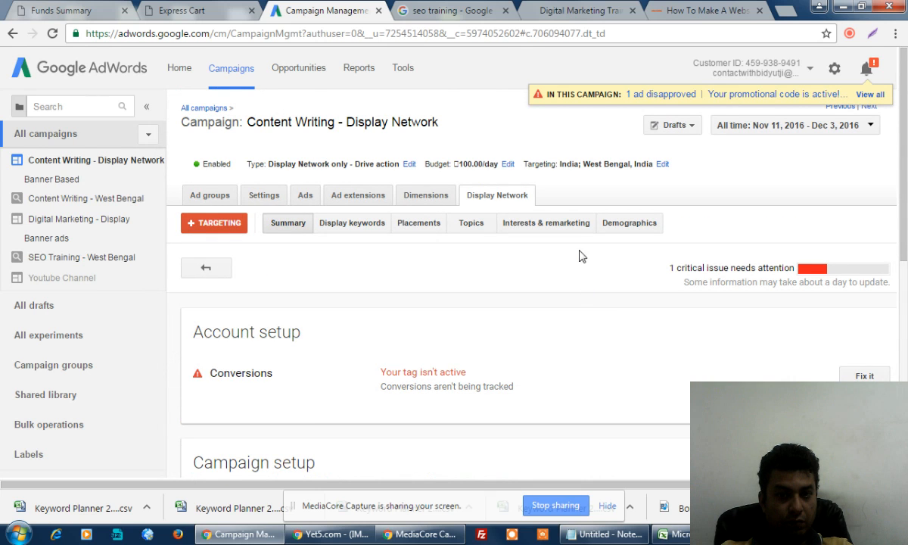
# Return to the campaign's interests and remarketing report and check the status of the screen recording
pyautogui.click(562, 225)
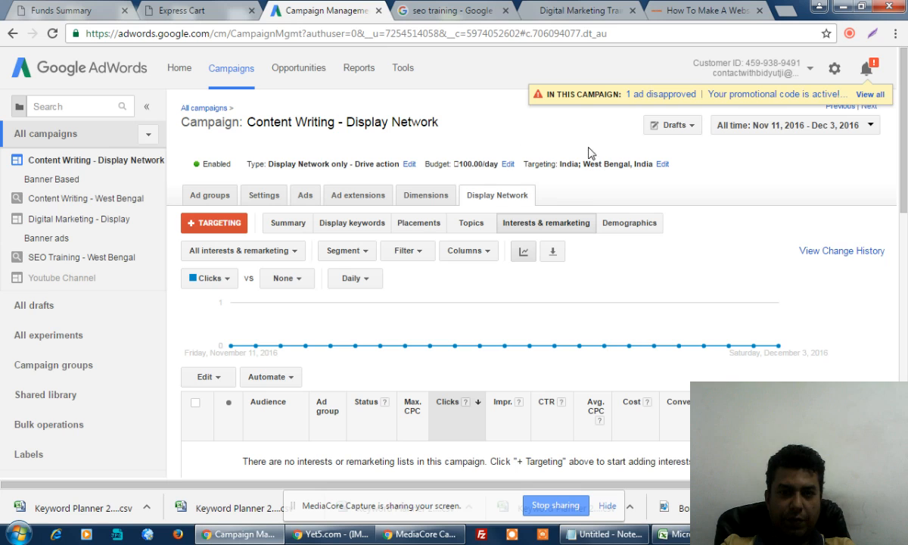
pyautogui.click(847, 35)
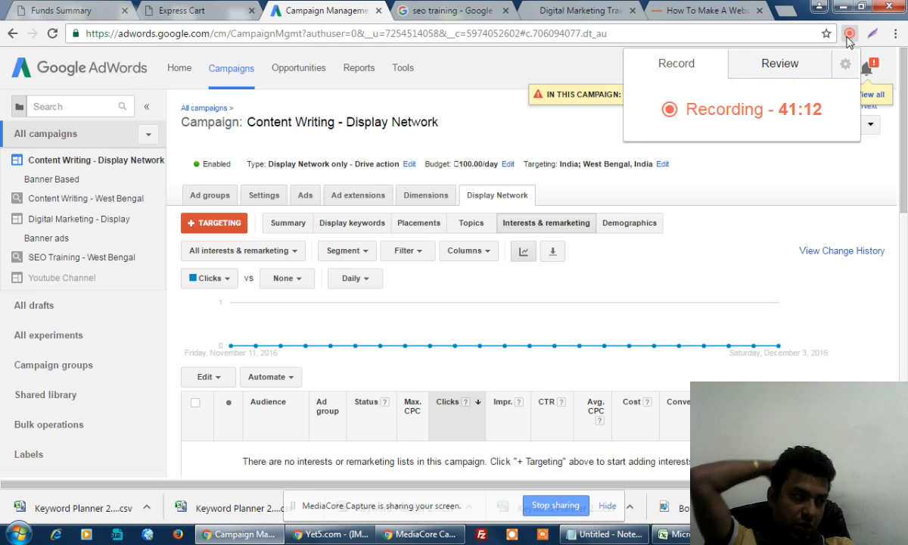